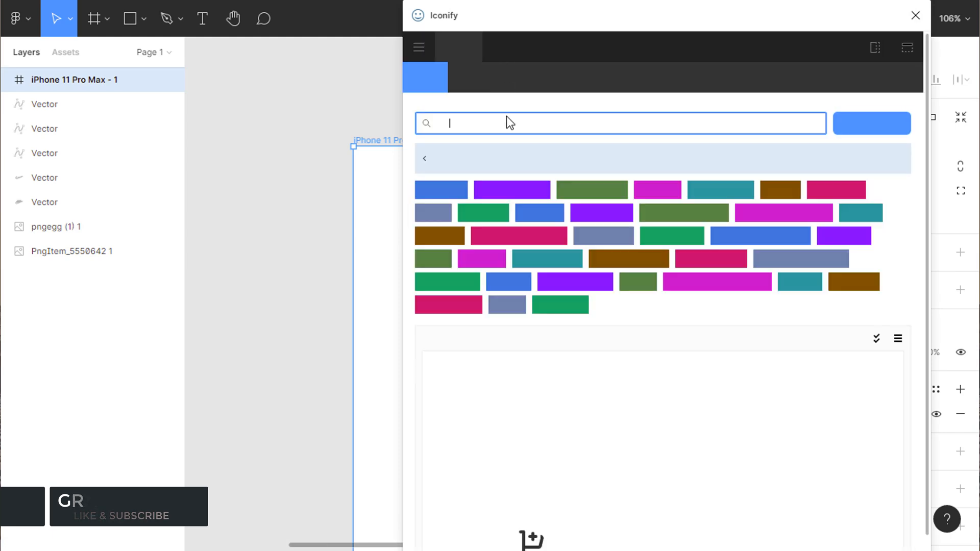
Search the icon library for "cart" and import the bx-cart-alt icon into the iPhone 11 Pro Max frame.
{"action": "type", "text": "cart"}
{"action": "key", "text": "Return"}
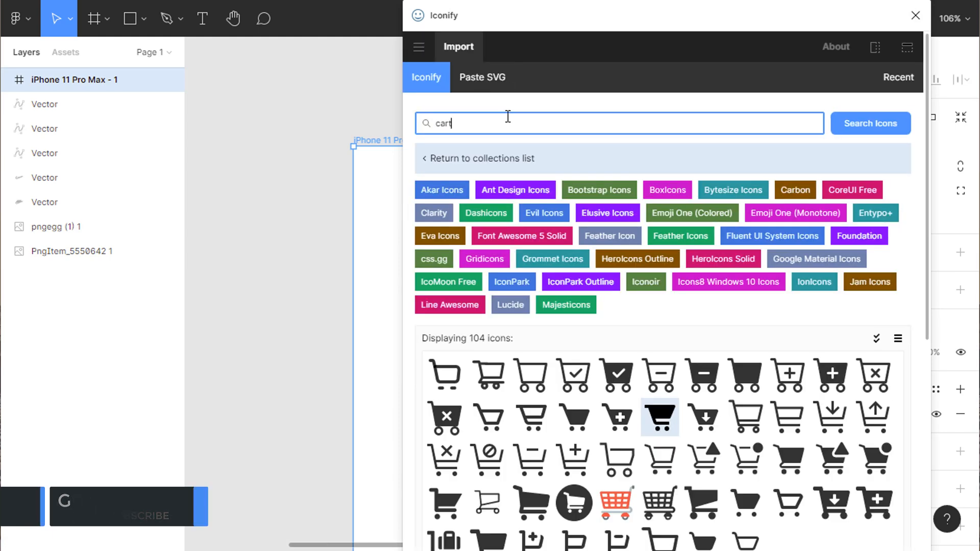
{"action": "left_click", "coordinate": [510, 426]}
{"action": "left_click", "coordinate": [768, 549]}
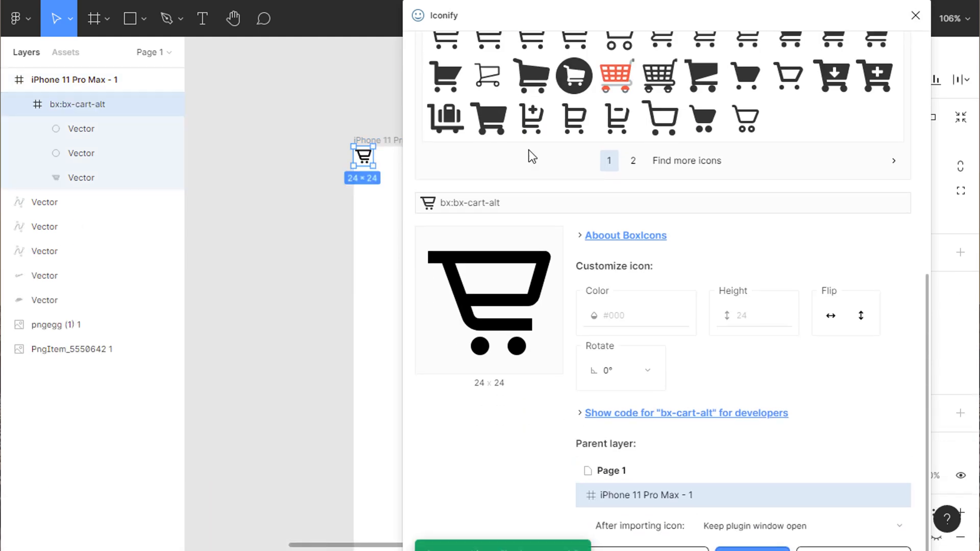
Search the icon library for "burger", import the radix-icons hamburger-menu icon, and close the Iconify plugin.
{"action": "scroll", "coordinate": [831, 109], "scroll_direction": "up", "scroll_amount": 7}
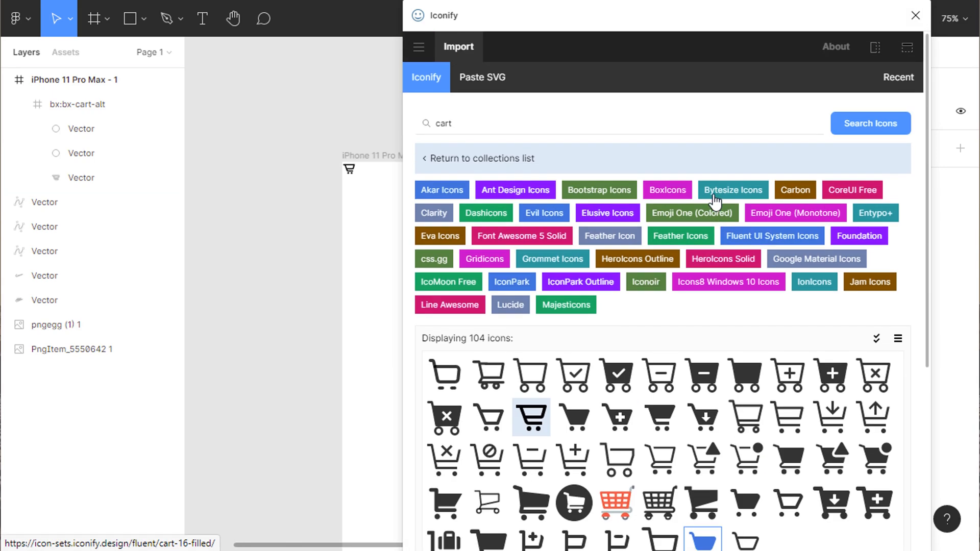
{"action": "left_click", "coordinate": [480, 119]}
{"action": "type", "text": "burger"}
{"action": "key", "text": "Return"}
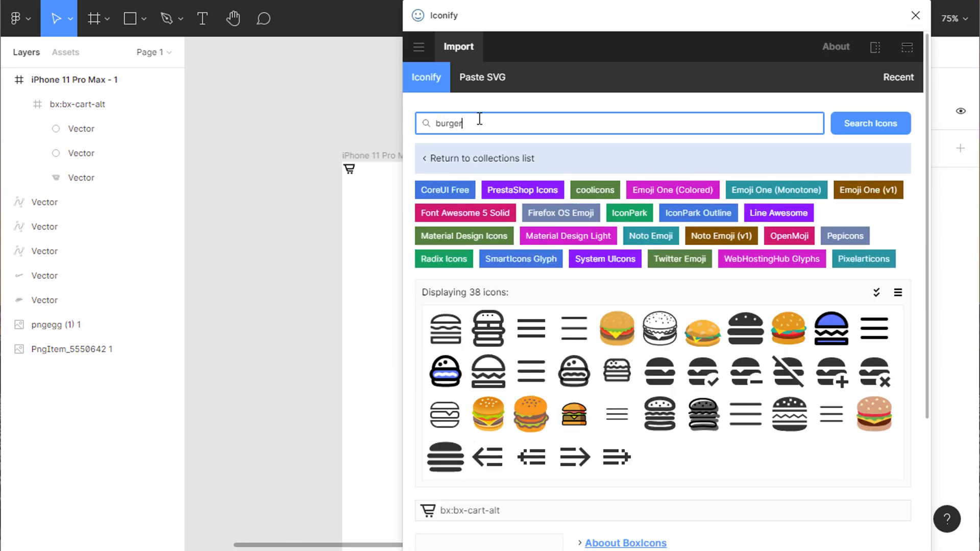
{"action": "scroll", "coordinate": [583, 231], "scroll_direction": "down", "scroll_amount": 5}
{"action": "scroll", "coordinate": [714, 235], "scroll_direction": "up", "scroll_amount": 2}
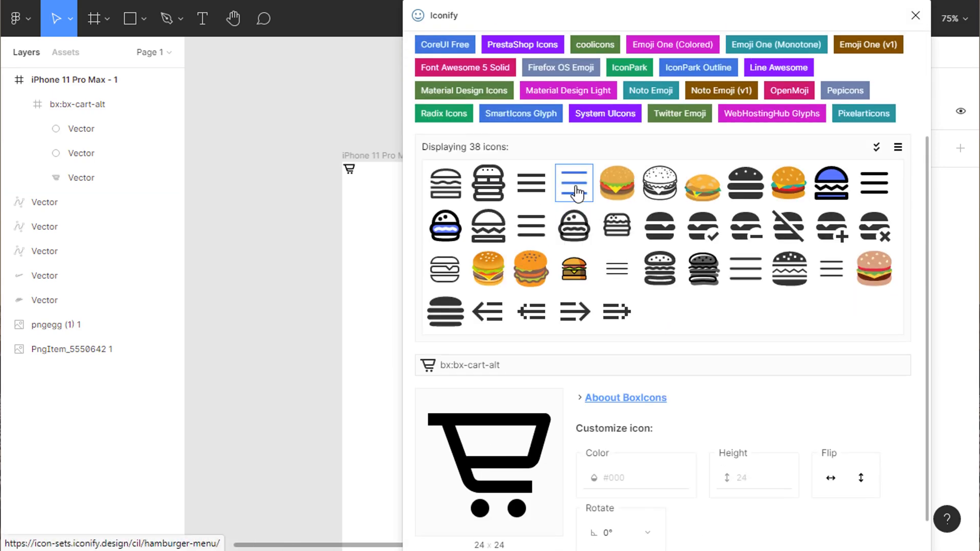
{"action": "left_click", "coordinate": [753, 275]}
{"action": "scroll", "coordinate": [811, 377], "scroll_direction": "down", "scroll_amount": 2}
{"action": "left_click", "coordinate": [752, 546]}
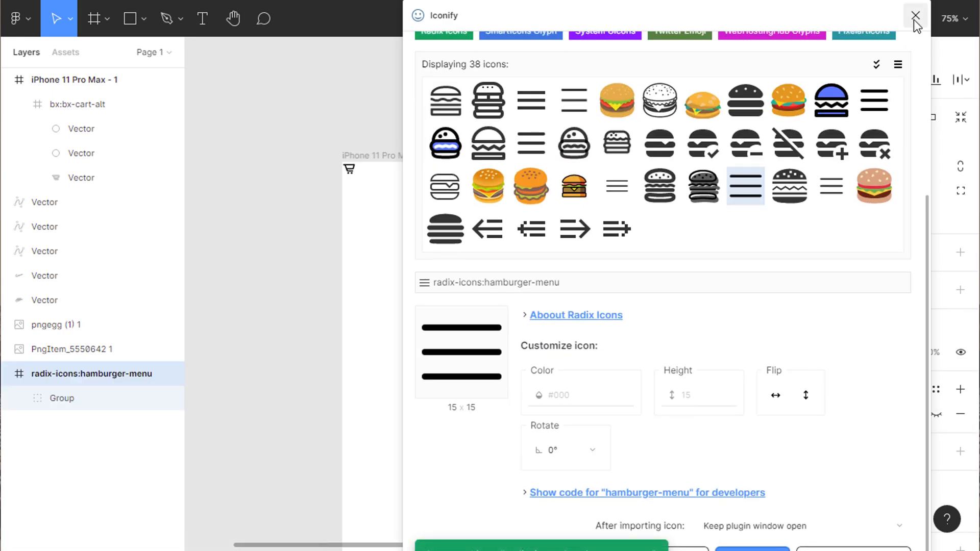
{"action": "left_click", "coordinate": [916, 18]}
Move the hamburger menu icon into the phone frame, just left of the cart icon near the upper-left corner.
{"action": "scroll", "coordinate": [360, 177], "scroll_direction": "up", "scroll_amount": 1}
{"action": "left_click_drag", "start_coordinate": [619, 316], "coordinate": [442, 238]}
{"action": "scroll", "coordinate": [345, 169], "scroll_direction": "up", "scroll_amount": 5}
{"action": "scroll", "coordinate": [434, 217], "scroll_direction": "up", "scroll_amount": 5}
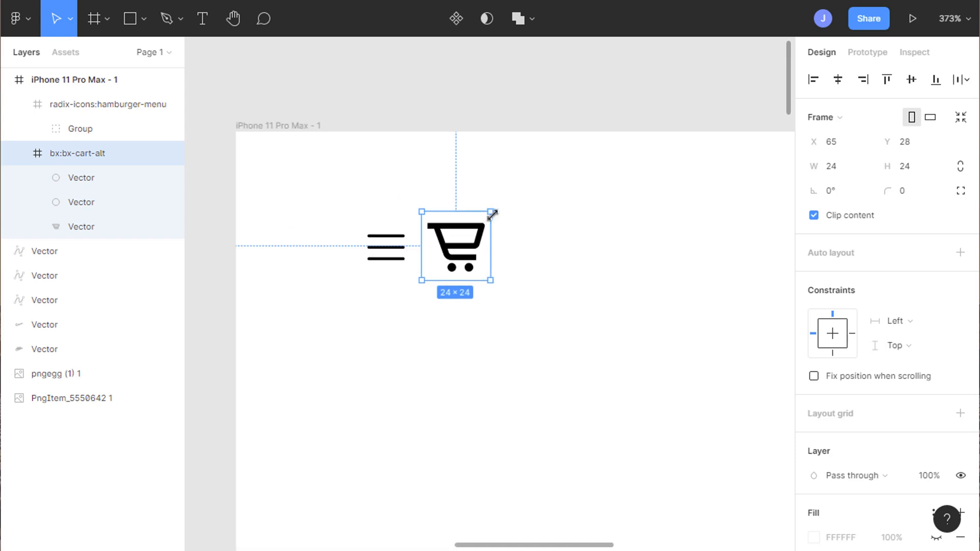
Resize the hamburger menu icon to 20 × 20 and move the cart icon to the frame's upper-right corner.
{"action": "left_click", "coordinate": [381, 253]}
{"action": "mouse_move", "coordinate": [362, 269]}
{"action": "left_mouse_down"}
{"action": "mouse_move", "coordinate": [348, 283]}
{"action": "mouse_move", "coordinate": [373, 270]}
{"action": "left_mouse_up"}
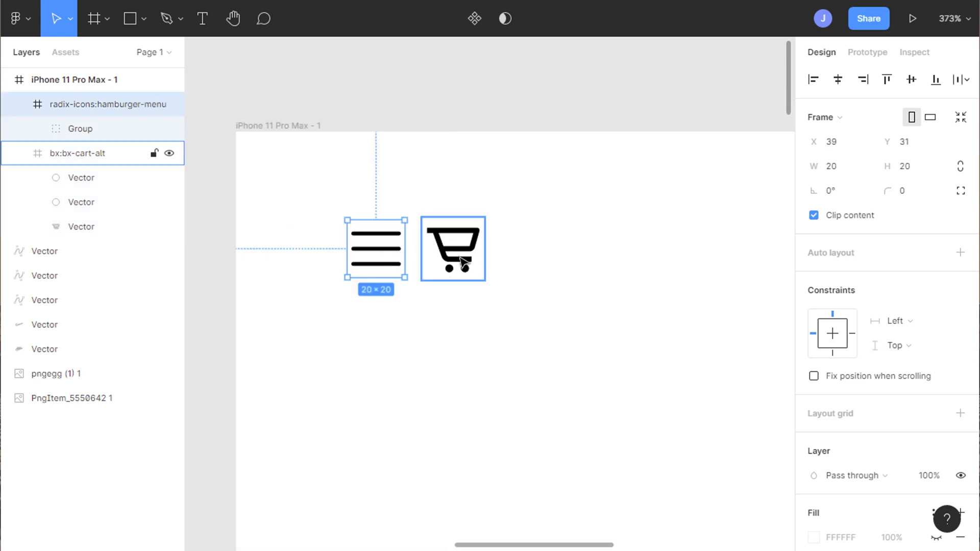
{"action": "left_click_drag", "start_coordinate": [462, 264], "coordinate": [571, 263]}
{"action": "scroll", "coordinate": [422, 254], "scroll_direction": "down", "scroll_amount": 6}
Add a uniform layout grid to the iPhone 11 Pro Max frame with a grid size of 18.
{"action": "left_click", "coordinate": [448, 212]}
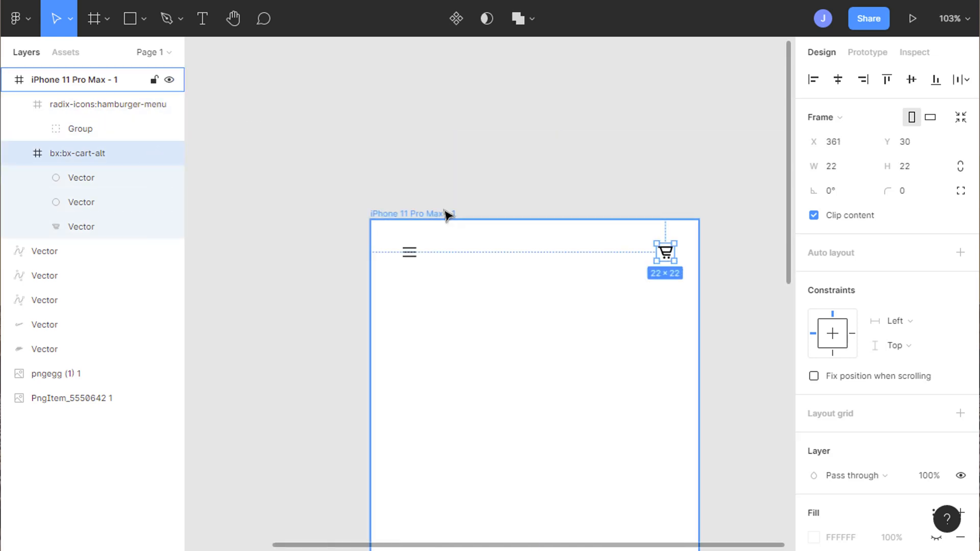
{"action": "scroll", "coordinate": [448, 212], "scroll_direction": "down", "scroll_amount": 3}
{"action": "scroll", "coordinate": [909, 379], "scroll_direction": "up", "scroll_amount": 3}
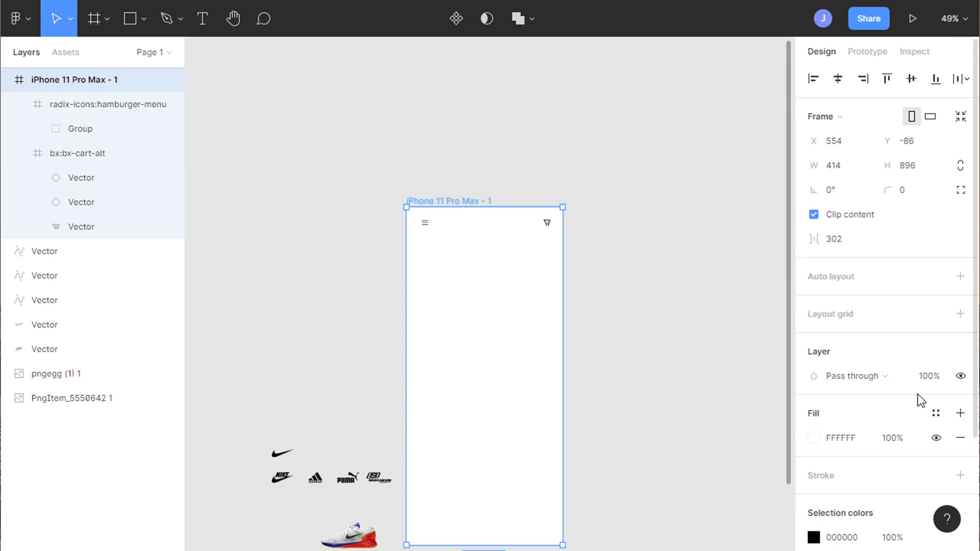
{"action": "left_click", "coordinate": [959, 315]}
{"action": "left_click", "coordinate": [814, 340]}
{"action": "left_click", "coordinate": [642, 401]}
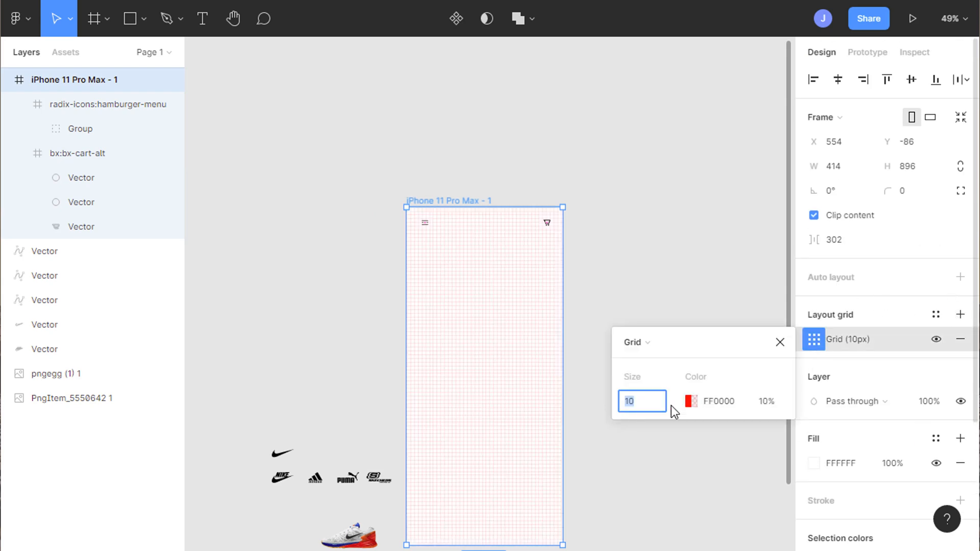
{"action": "type", "text": "18"}
{"action": "key", "text": "Return"}
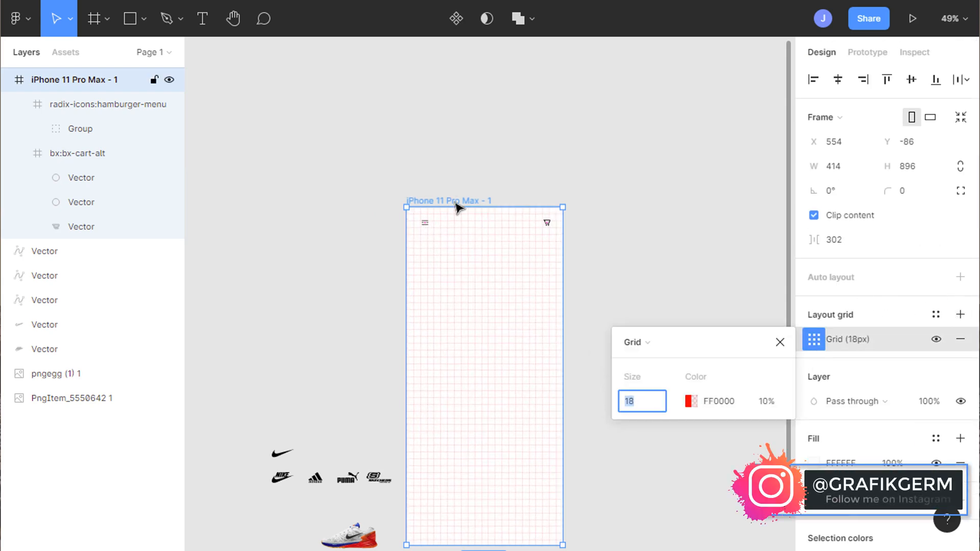
{"action": "scroll", "coordinate": [458, 225], "scroll_direction": "up", "scroll_amount": 5}
{"action": "key", "text": "Escape"}
Spread the hamburger and cart icons outward toward the frame's side margins and enlarge the cart icon to 30 × 30.
{"action": "left_click", "coordinate": [395, 232]}
{"action": "scroll", "coordinate": [424, 258], "scroll_direction": "down", "scroll_amount": 2}
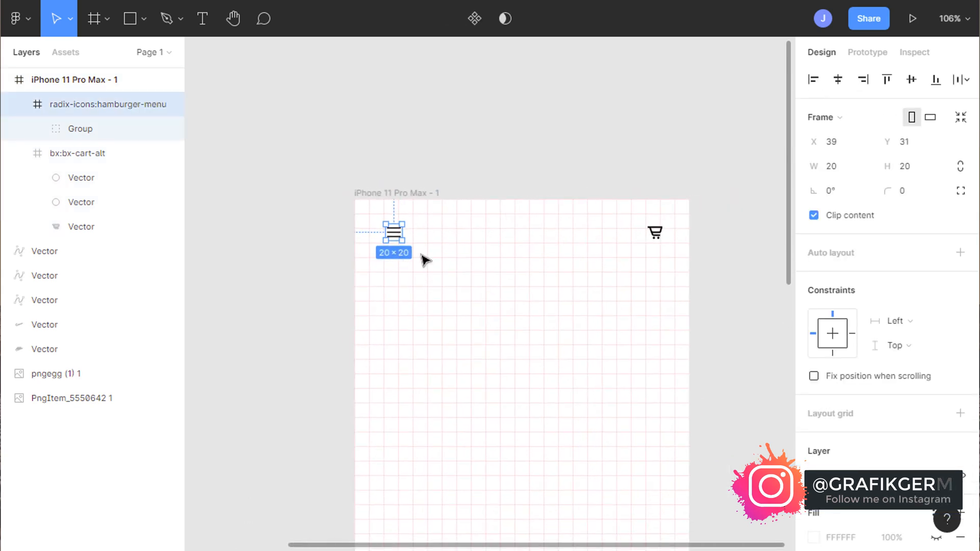
{"action": "left_click", "coordinate": [655, 233], "text": "shift"}
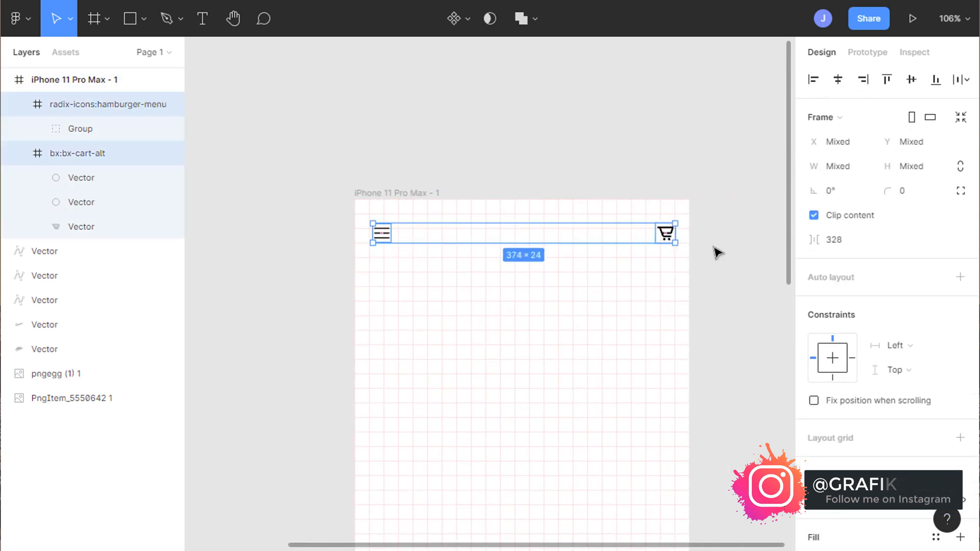
{"action": "left_click", "coordinate": [665, 234]}
{"action": "left_click_drag", "start_coordinate": [656, 242], "coordinate": [679, 226]}
{"action": "key", "text": "ctrl+z"}
{"action": "scroll", "coordinate": [665, 241], "scroll_direction": "up", "scroll_amount": 6}
{"action": "scroll", "coordinate": [664, 237], "scroll_direction": "down", "scroll_amount": 5}
Resize the hamburger menu icon to 22 × 22 and align its left edge with the grid line at X 18.
{"action": "left_click", "coordinate": [468, 228]}
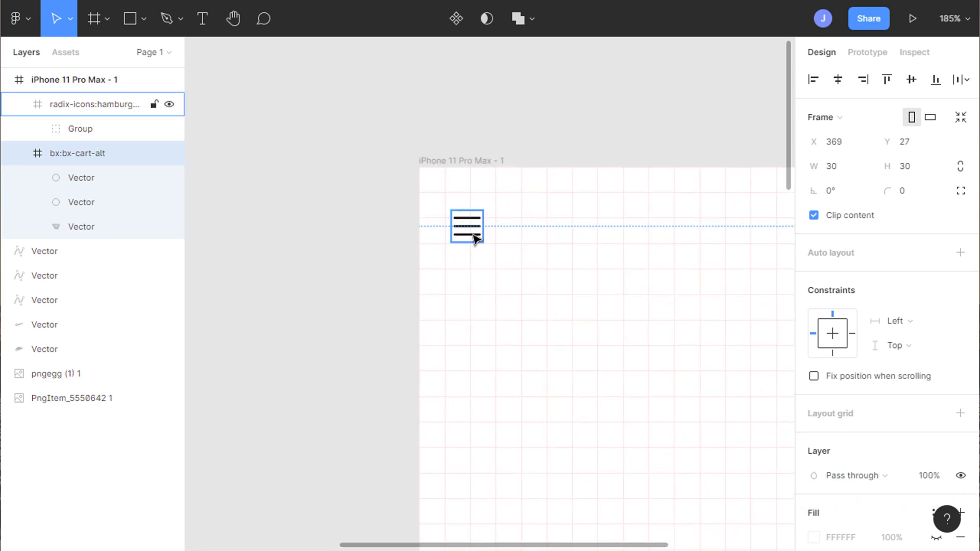
{"action": "scroll", "coordinate": [404, 235], "scroll_direction": "up", "scroll_amount": 3}
{"action": "scroll", "coordinate": [443, 234], "scroll_direction": "up", "scroll_amount": 2}
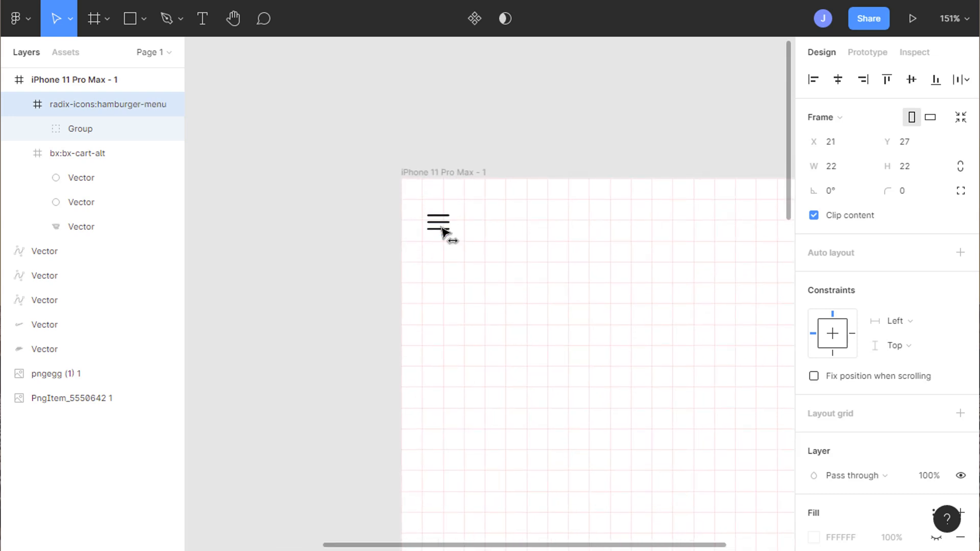
{"action": "scroll", "coordinate": [435, 231], "scroll_direction": "down", "scroll_amount": 3}
{"action": "scroll", "coordinate": [464, 225], "scroll_direction": "up", "scroll_amount": 14}
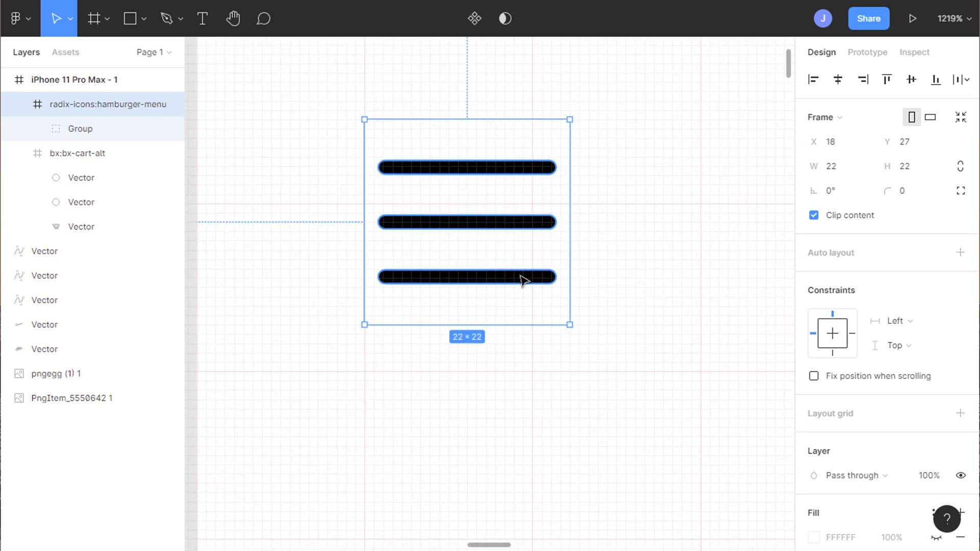
Ungroup the hamburger menu icon until only its vector shape remains inside the phone frame.
{"action": "right_click", "coordinate": [514, 278]}
{"action": "left_click", "coordinate": [570, 261]}
{"action": "right_click", "coordinate": [498, 279]}
{"action": "left_click", "coordinate": [539, 276]}
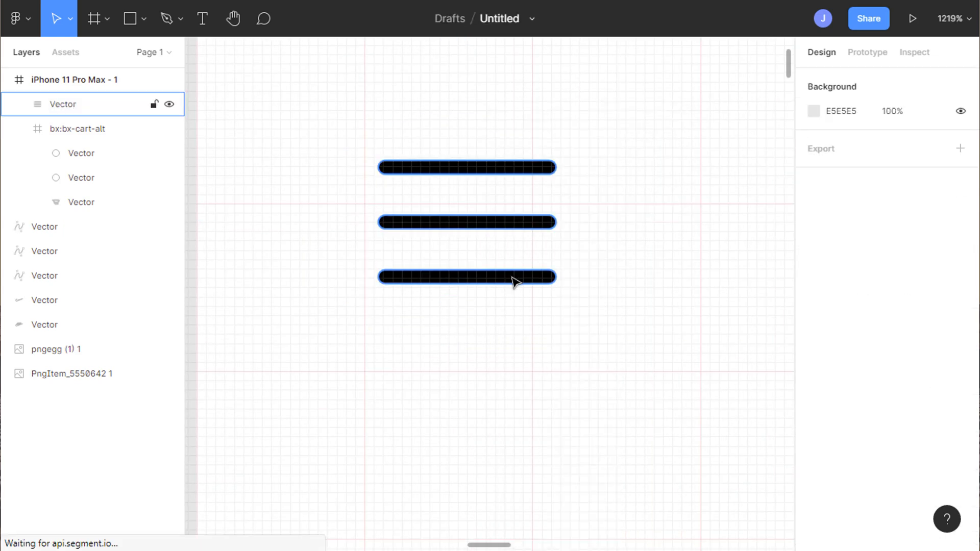
Edit the hamburger vector's points to shorten its bottom bar from the right end to a little over half length.
{"action": "double_click", "coordinate": [528, 278]}
{"action": "left_click_drag", "start_coordinate": [528, 258], "coordinate": [565, 296]}
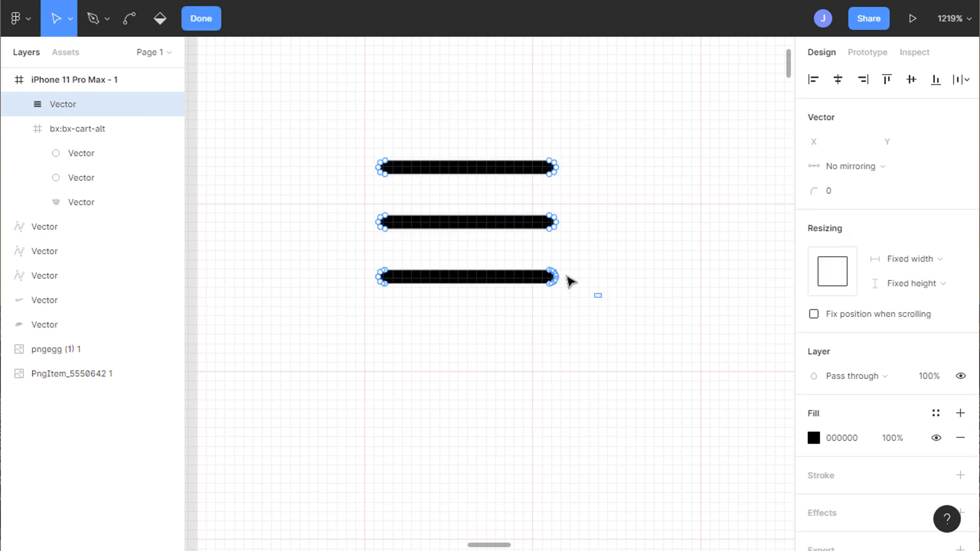
{"action": "key", "text": "Left"}
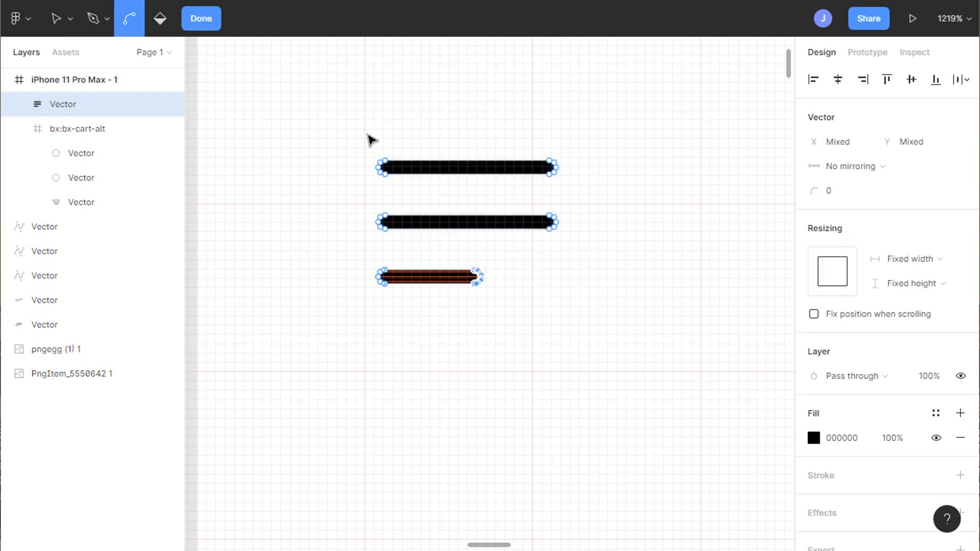
Shorten the hamburger vector's top bar from its left end to about half length and finish editing the vector.
{"action": "left_click_drag", "start_coordinate": [374, 139], "coordinate": [415, 194]}
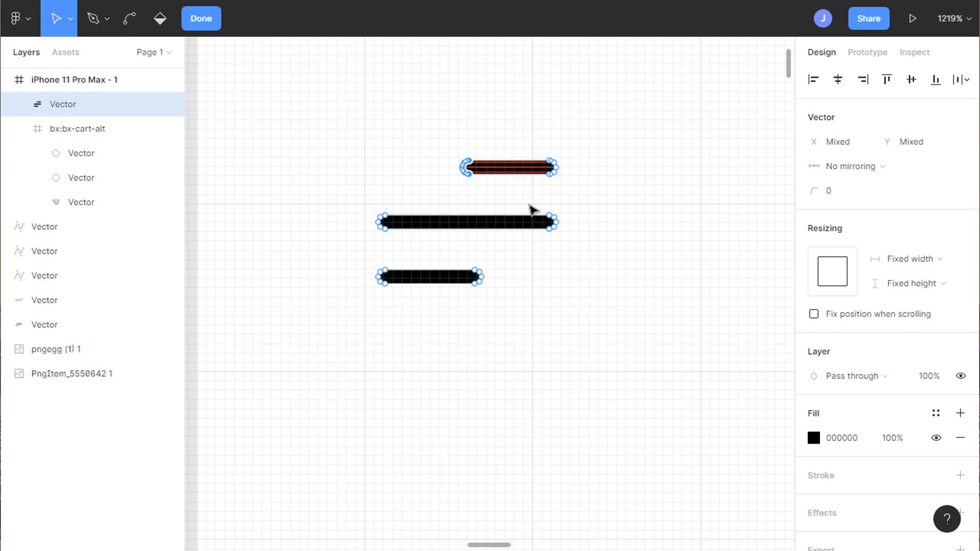
{"action": "double_click", "coordinate": [603, 304]}
{"action": "scroll", "coordinate": [411, 259], "scroll_direction": "down", "scroll_amount": 10}
{"action": "left_click", "coordinate": [360, 254]}
{"action": "scroll", "coordinate": [551, 260], "scroll_direction": "up", "scroll_amount": 1}
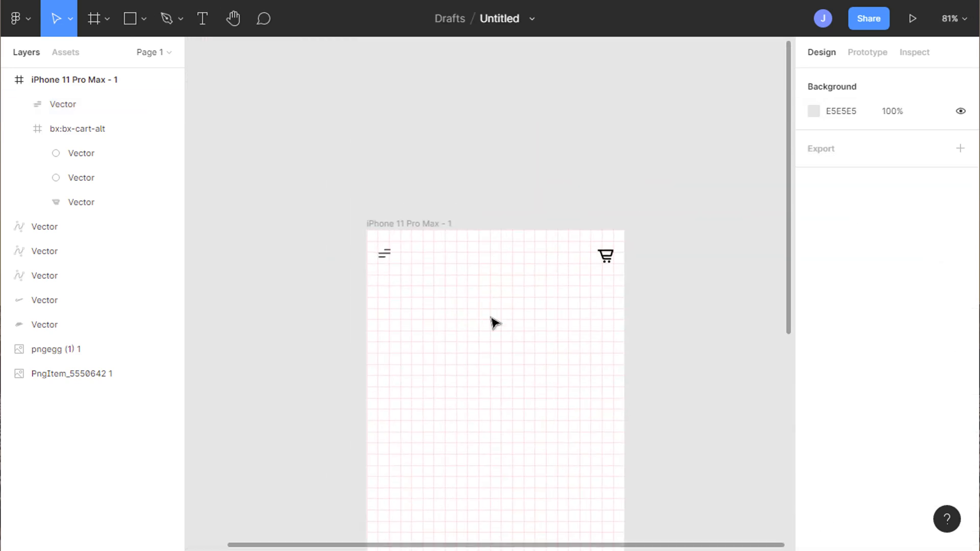
Add the heading text "Explore" to the phone frame and place it between the hamburger and cart icons.
{"action": "key", "text": "t"}
{"action": "left_click", "coordinate": [436, 315]}
{"action": "type", "text": "R"}
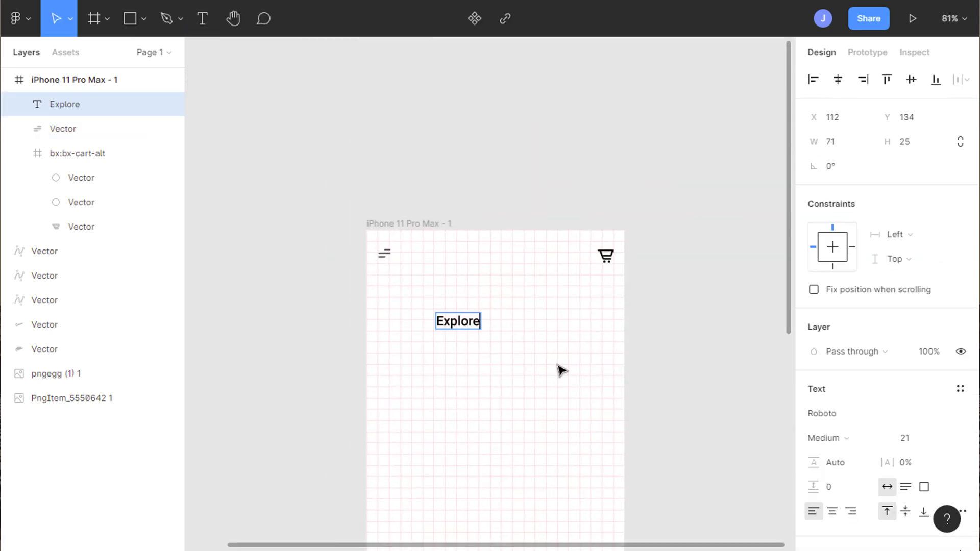
{"action": "left_click_drag", "start_coordinate": [506, 258], "coordinate": [506, 256]}
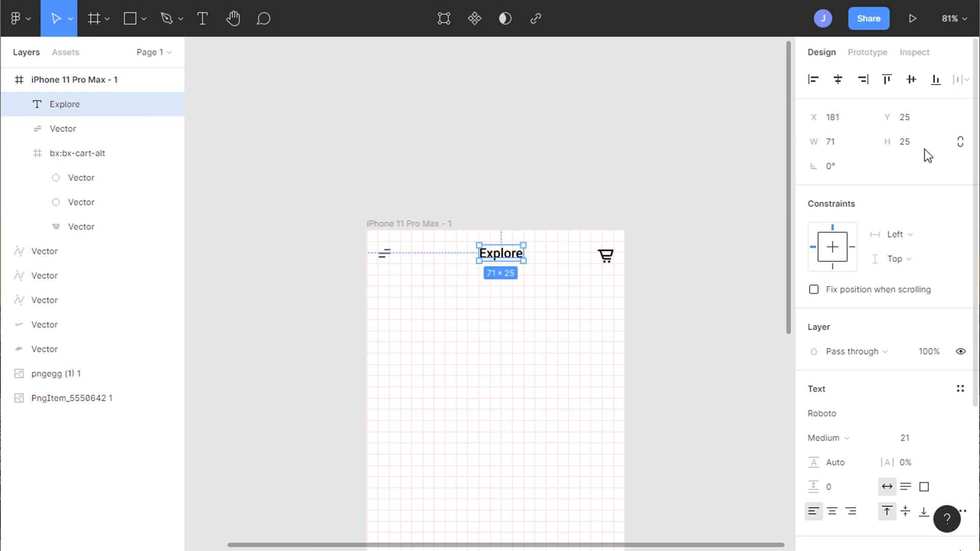
Align the vertical centers of the hamburger icon, the Explore heading and the cart icon, with the heading centered in the frame.
{"action": "left_click", "coordinate": [655, 233]}
{"action": "left_click_drag", "start_coordinate": [655, 233], "coordinate": [383, 261]}
{"action": "left_click", "coordinate": [912, 81]}
{"action": "left_click", "coordinate": [657, 265]}
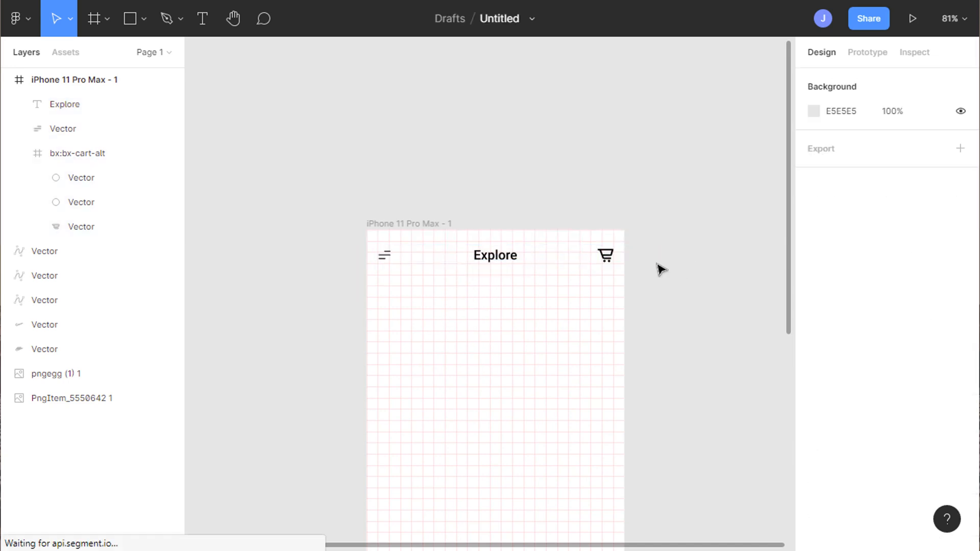
{"action": "left_click", "coordinate": [606, 256]}
{"action": "left_click_drag", "start_coordinate": [546, 376], "coordinate": [549, 282]}
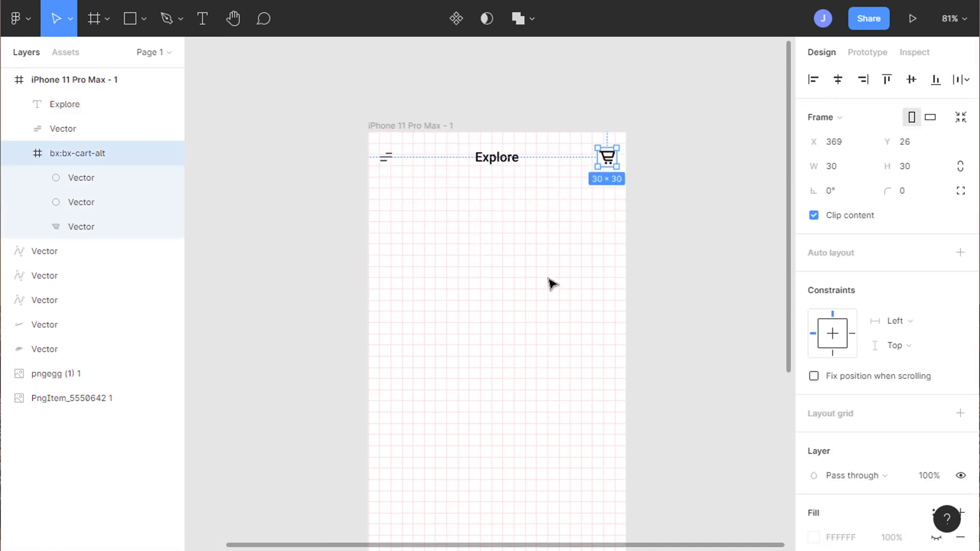
{"action": "left_click", "coordinate": [520, 190]}
{"action": "scroll", "coordinate": [481, 175], "scroll_direction": "down", "scroll_amount": 1}
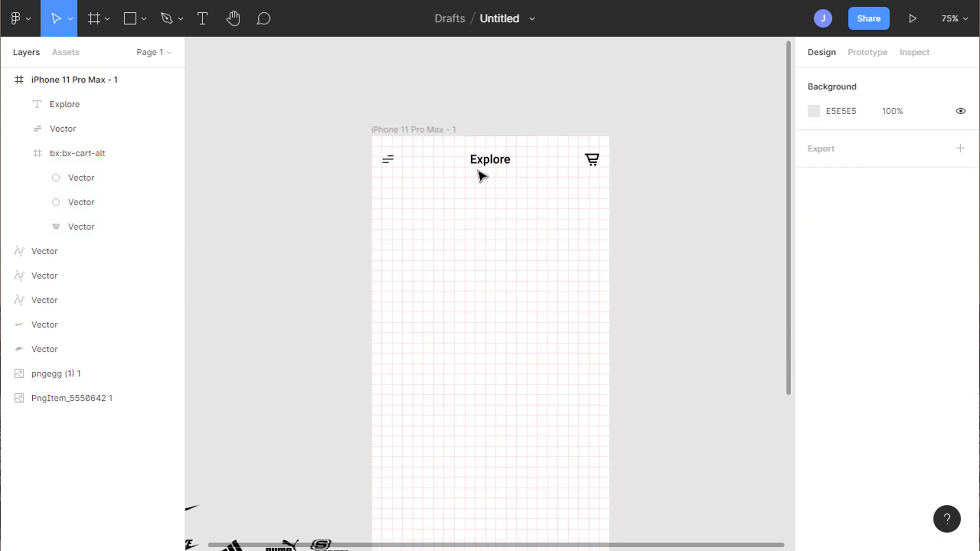
Nudge the hamburger icon, Explore heading and cart icon down together until the heading's baseline sits on a grid line.
{"action": "left_click_drag", "start_coordinate": [329, 220], "coordinate": [608, 156]}
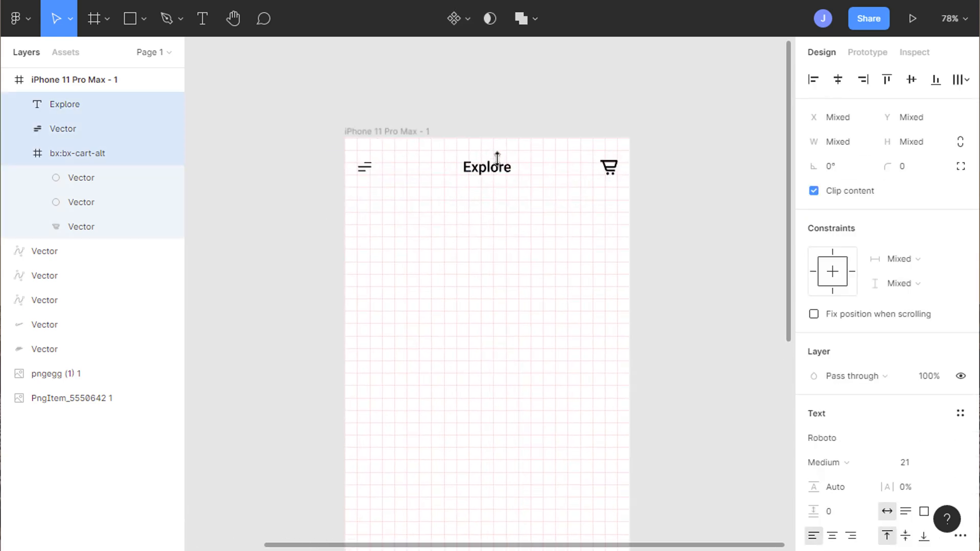
{"action": "key", "text": "shift+2"}
{"action": "scroll", "coordinate": [510, 204], "scroll_direction": "up", "scroll_amount": 2}
{"action": "key", "text": "Down"}
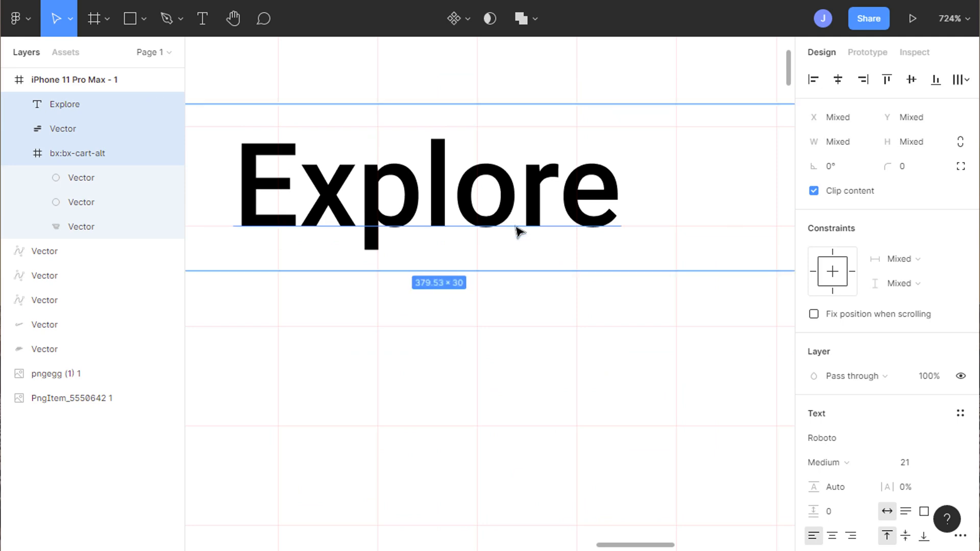
{"action": "scroll", "coordinate": [518, 229], "scroll_direction": "down", "scroll_amount": 10}
{"action": "left_click", "coordinate": [685, 299]}
Draw a 378 × 54 rectangle below the header at X 18, Y 72, snapped to the layout grid.
{"action": "scroll", "coordinate": [655, 216], "scroll_direction": "down", "scroll_amount": 4}
{"action": "scroll", "coordinate": [585, 250], "scroll_direction": "up", "scroll_amount": 1}
{"action": "left_click_drag", "start_coordinate": [583, 248], "coordinate": [576, 225]}
{"action": "key", "text": "r"}
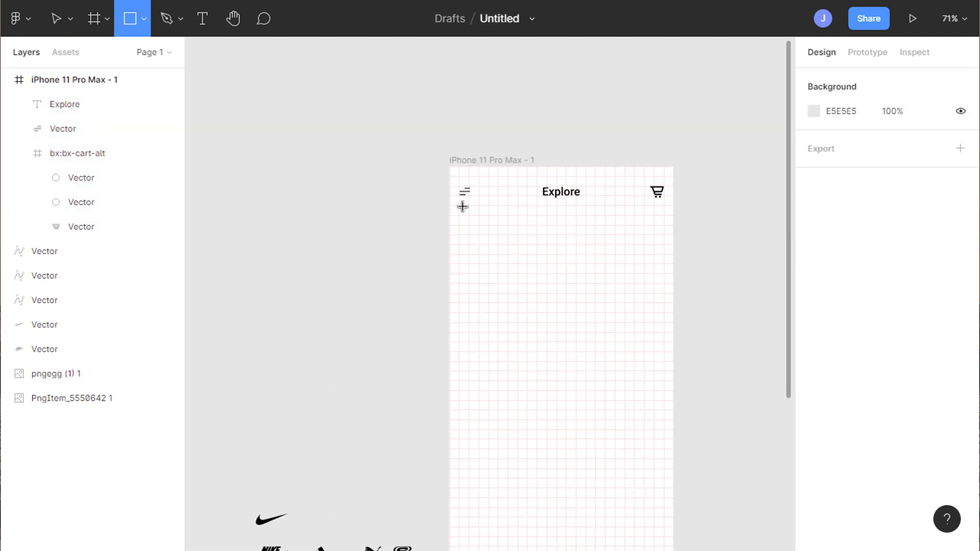
{"action": "left_click_drag", "start_coordinate": [459, 205], "coordinate": [556, 234]}
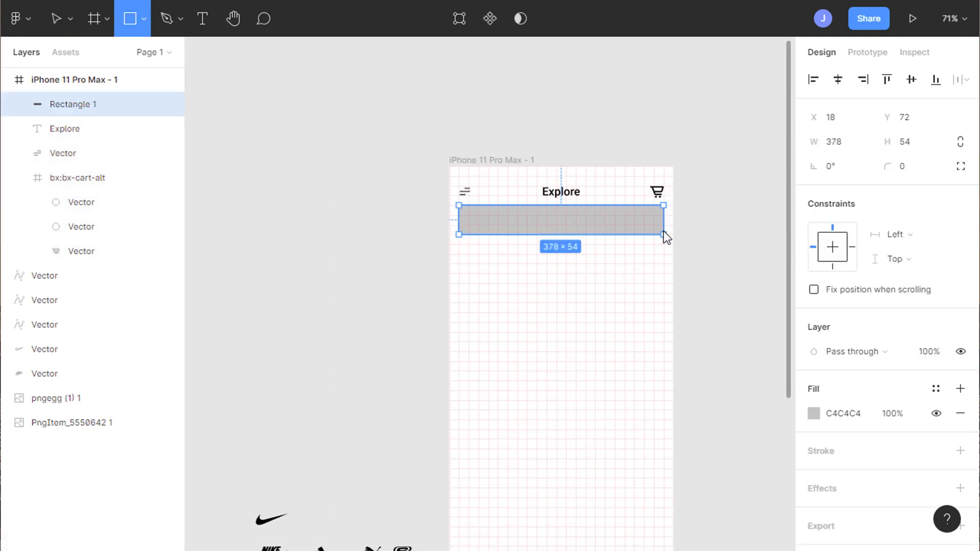
Set the rectangle's corner radius to 6 and its fill color to white (FFFFFF).
{"action": "type", "text": "6"}
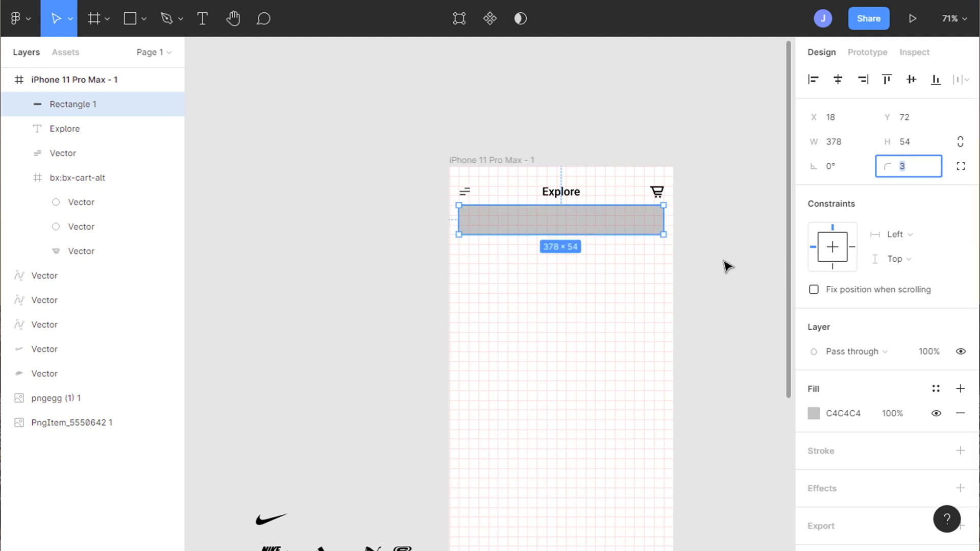
{"action": "left_click", "coordinate": [733, 277]}
{"action": "left_click", "coordinate": [606, 228]}
{"action": "left_click", "coordinate": [813, 413]}
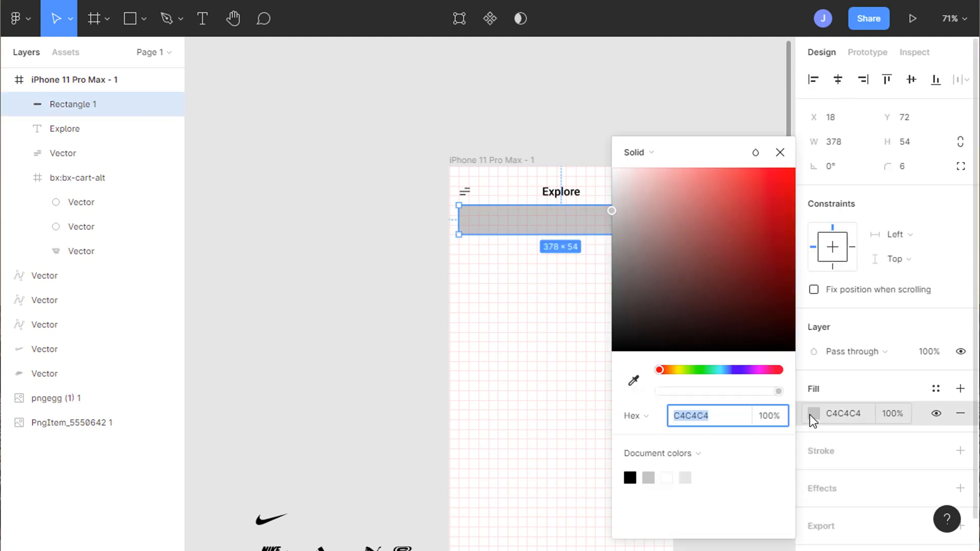
{"action": "left_click_drag", "start_coordinate": [756, 352], "coordinate": [806, 430]}
{"action": "left_click_drag", "start_coordinate": [795, 414], "coordinate": [663, 248]}
Add a drop shadow to the rectangle with Y 0, blur 7, spread -2 and 17% opacity.
{"action": "left_click", "coordinate": [832, 231]}
{"action": "scroll", "coordinate": [868, 433], "scroll_direction": "down", "scroll_amount": 1}
{"action": "left_click", "coordinate": [832, 457]}
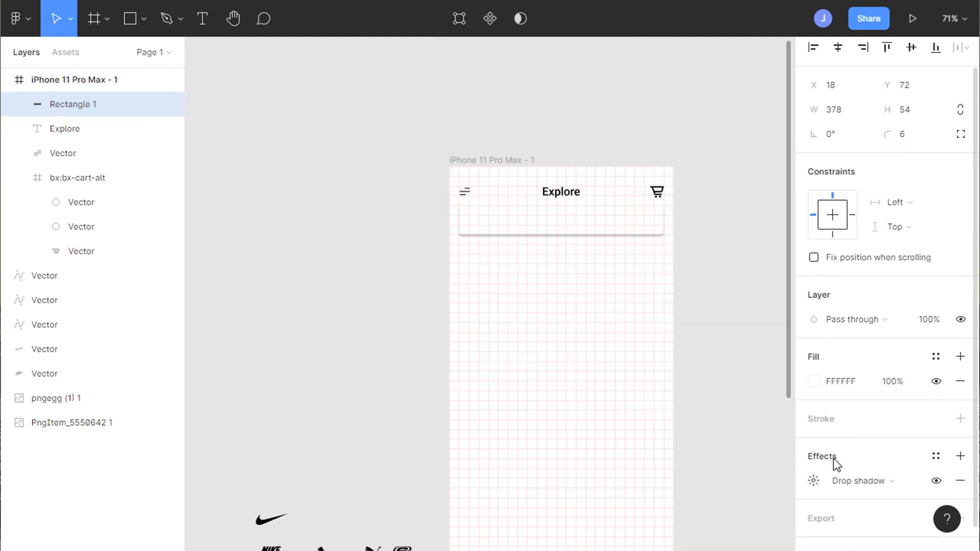
{"action": "left_click", "coordinate": [821, 485]}
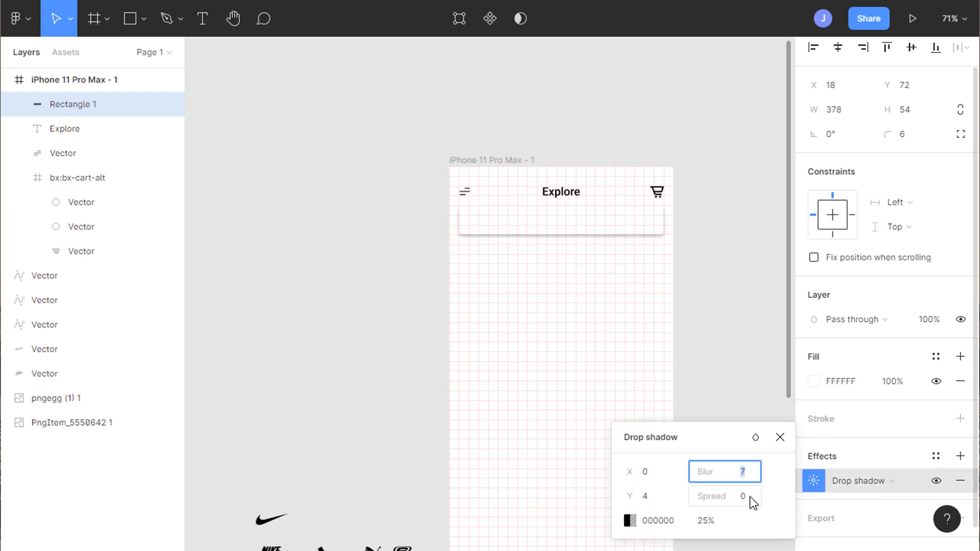
{"action": "key", "text": "Up"}
{"action": "key", "text": "Up"}
{"action": "left_click", "coordinate": [716, 523]}
{"action": "key", "text": "Down"}
{"action": "key", "text": "Down"}
{"action": "key", "text": "Down"}
{"action": "key", "text": "Down"}
{"action": "key", "text": "Down"}
{"action": "key", "text": "Down"}
{"action": "key", "text": "Down"}
{"action": "key", "text": "Down"}
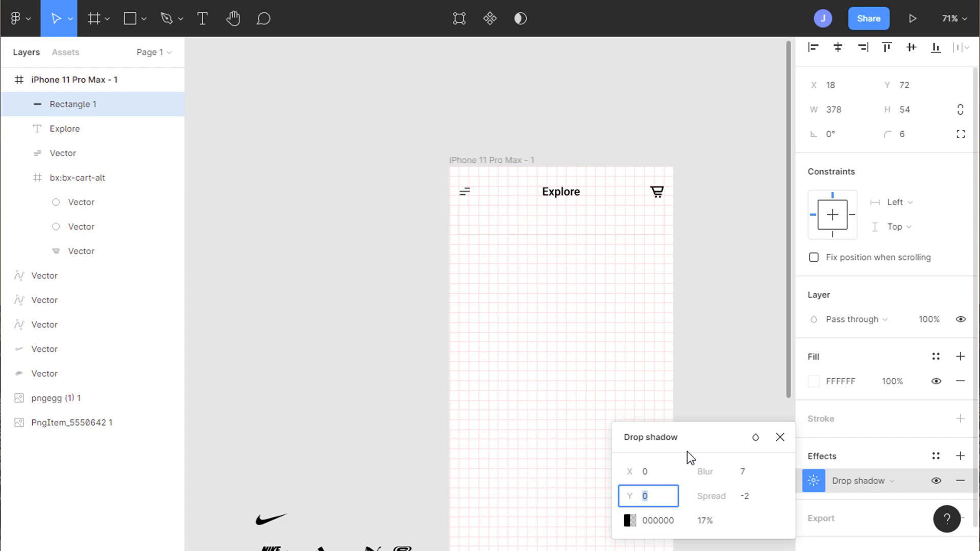
{"action": "left_click", "coordinate": [638, 336]}
Import the akar-icons:search icon into the iPhone frame with the Iconify plugin.
{"action": "scroll", "coordinate": [588, 206], "scroll_direction": "up", "scroll_amount": 2}
{"action": "right_click", "coordinate": [504, 316]}
{"action": "mouse_move", "coordinate": [569, 400]}
{"action": "left_click", "coordinate": [717, 259]}
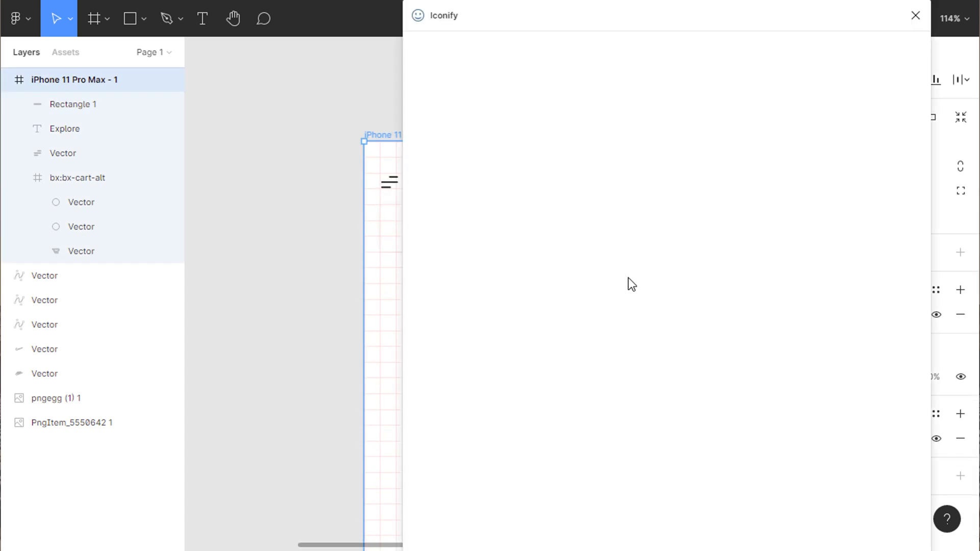
{"action": "type", "text": "search"}
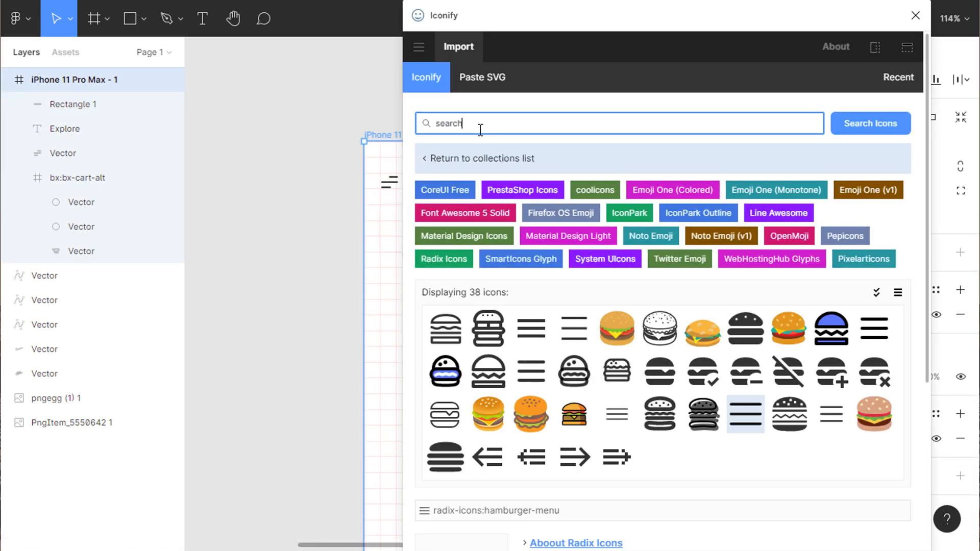
{"action": "key", "text": "Return"}
{"action": "left_click", "coordinate": [467, 332]}
{"action": "scroll", "coordinate": [616, 461], "scroll_direction": "down", "scroll_amount": 6}
{"action": "left_click", "coordinate": [752, 549]}
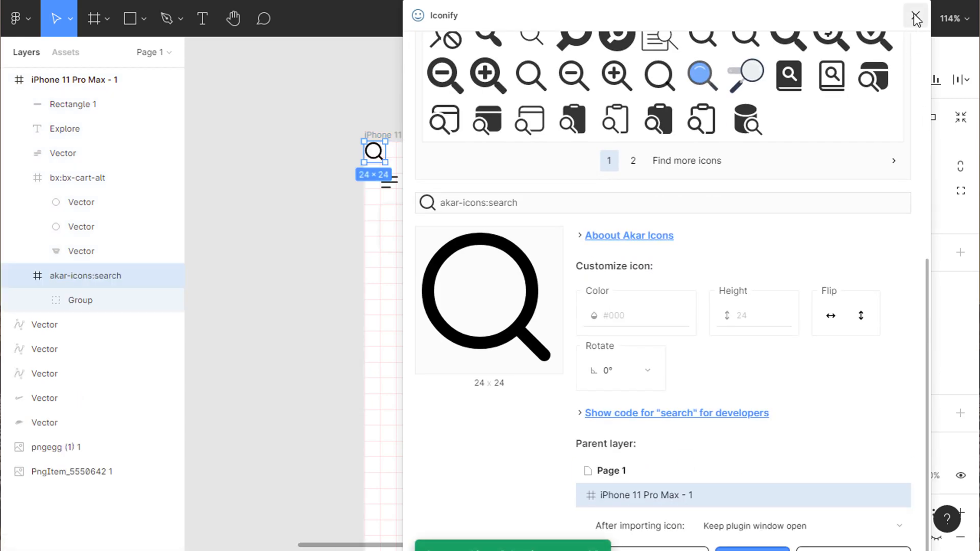
{"action": "left_click", "coordinate": [915, 15]}
Bring the search icon in front of the rectangle and place it inside the search bar at X 39, Y 87.
{"action": "left_click_drag", "start_coordinate": [413, 229], "coordinate": [412, 235]}
{"action": "key", "text": "ctrl+shift+]"}
{"action": "scroll", "coordinate": [439, 214], "scroll_direction": "up", "scroll_amount": 5}
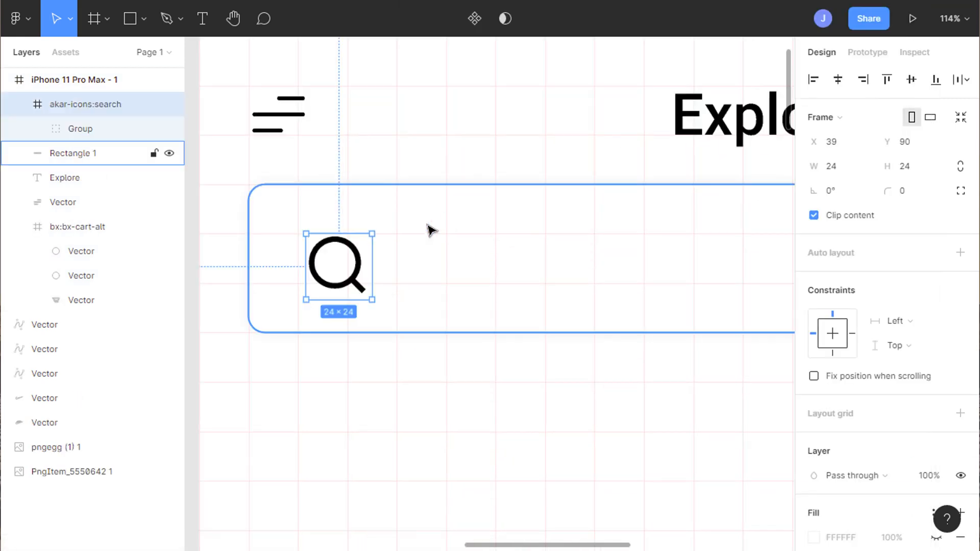
{"action": "left_click_drag", "start_coordinate": [359, 276], "coordinate": [360, 266]}
{"action": "scroll", "coordinate": [361, 270], "scroll_direction": "down", "scroll_amount": 5}
{"action": "scroll", "coordinate": [356, 256], "scroll_direction": "up", "scroll_amount": 4}
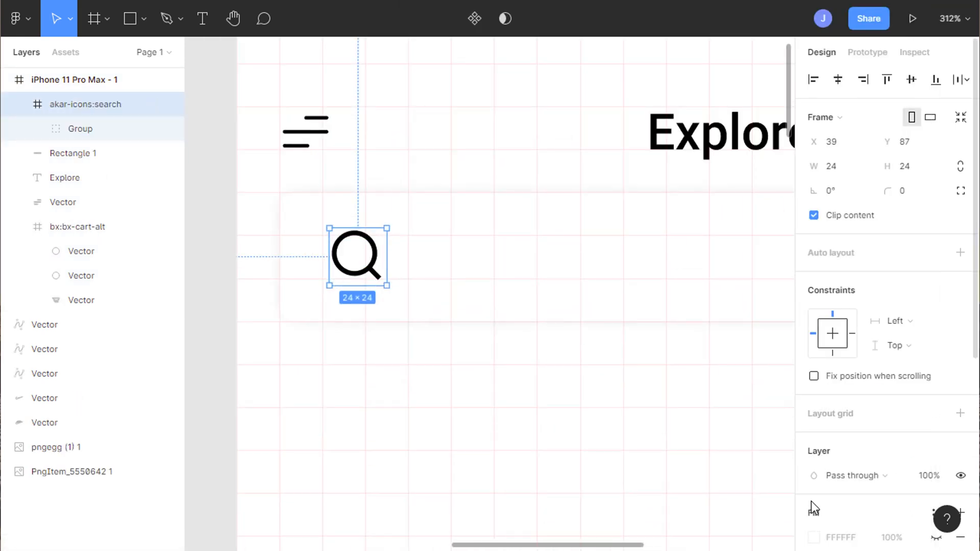
{"action": "left_click", "coordinate": [815, 534]}
{"action": "left_click_drag", "start_coordinate": [634, 254], "coordinate": [622, 321]}
{"action": "key", "text": "ctrl+z"}
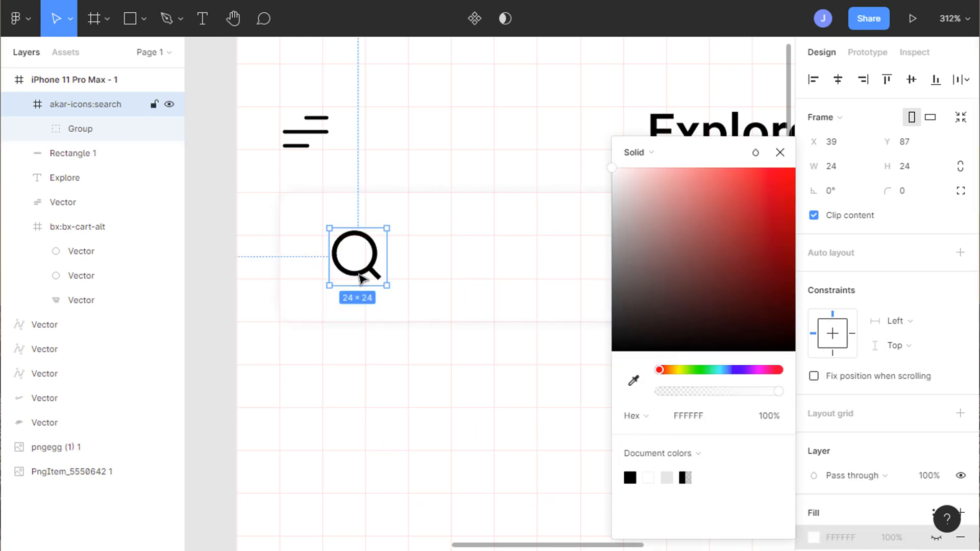
Ungroup the search icon down to its bare vector and set its stroke color to gray A7A7A7.
{"action": "key", "text": "ctrl+shift+g"}
{"action": "key", "text": "ctrl+shift+g"}
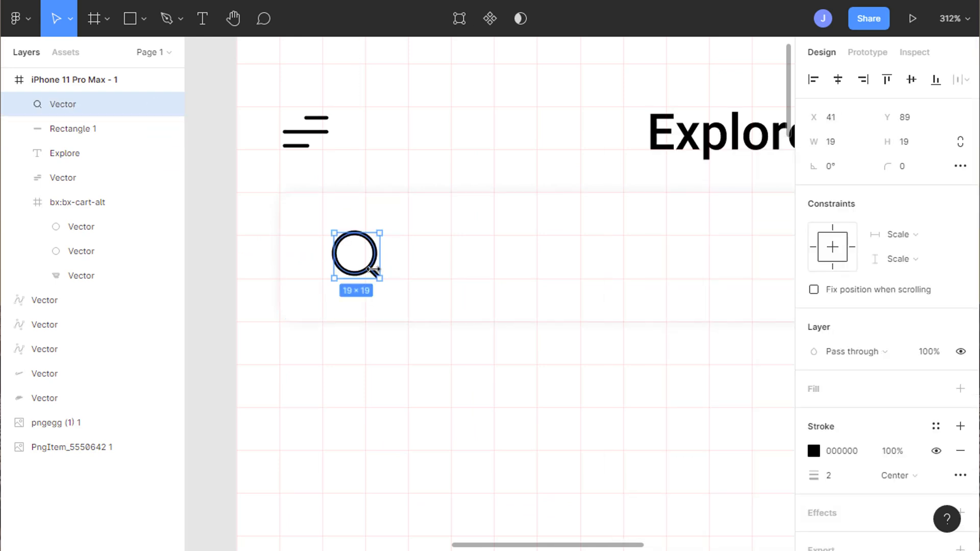
{"action": "left_click", "coordinate": [813, 450]}
{"action": "mouse_move", "coordinate": [627, 317]}
{"action": "left_mouse_down"}
{"action": "mouse_move", "coordinate": [612, 324]}
{"action": "mouse_move", "coordinate": [627, 265]}
{"action": "mouse_move", "coordinate": [623, 278]}
{"action": "mouse_move", "coordinate": [604, 238]}
{"action": "left_mouse_up"}
{"action": "scroll", "coordinate": [354, 285], "scroll_direction": "down", "scroll_amount": 5}
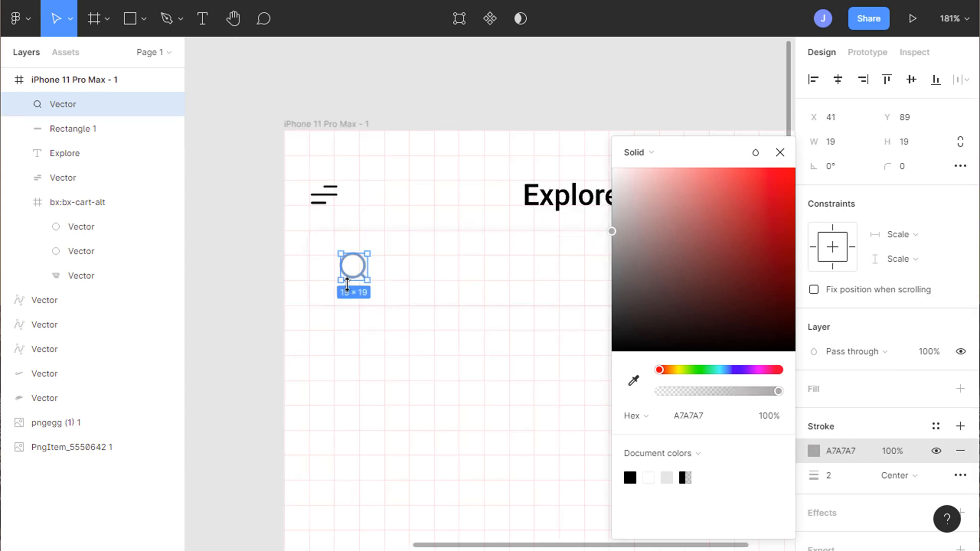
{"action": "left_click", "coordinate": [398, 427]}
Add a "Search..." text and place it beside the search icon inside the bar at X 75, Y 86.
{"action": "scroll", "coordinate": [357, 357], "scroll_direction": "down", "scroll_amount": 3}
{"action": "left_click", "coordinate": [373, 312]}
{"action": "left_click", "coordinate": [372, 329]}
{"action": "scroll", "coordinate": [364, 295], "scroll_direction": "up", "scroll_amount": 5}
{"action": "key", "text": "t"}
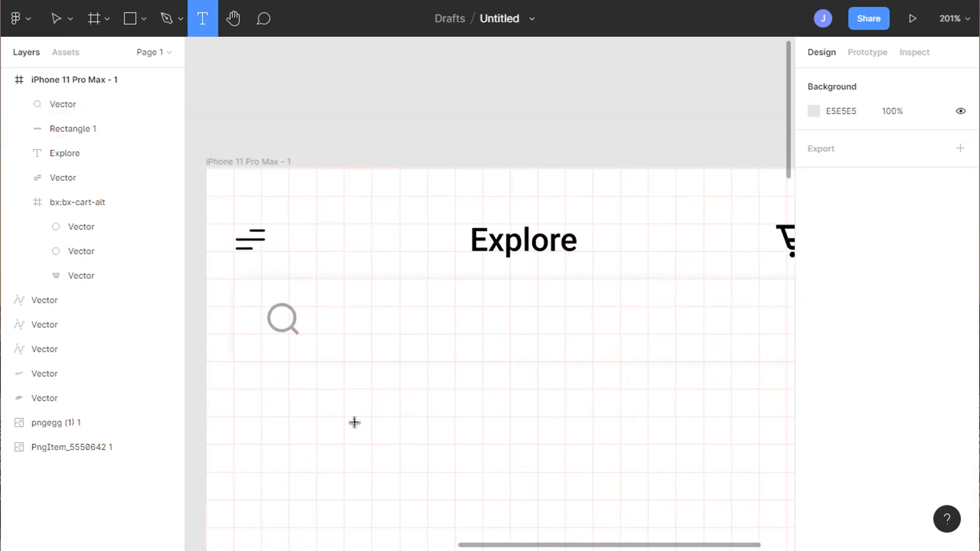
{"action": "left_click", "coordinate": [355, 422]}
{"action": "type", "text": "Search..."}
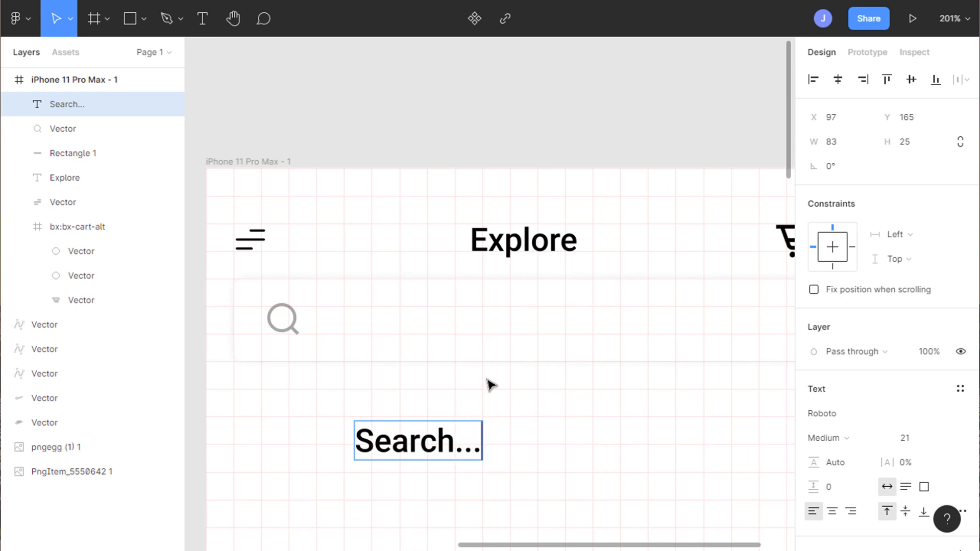
{"action": "left_click_drag", "start_coordinate": [432, 438], "coordinate": [399, 322]}
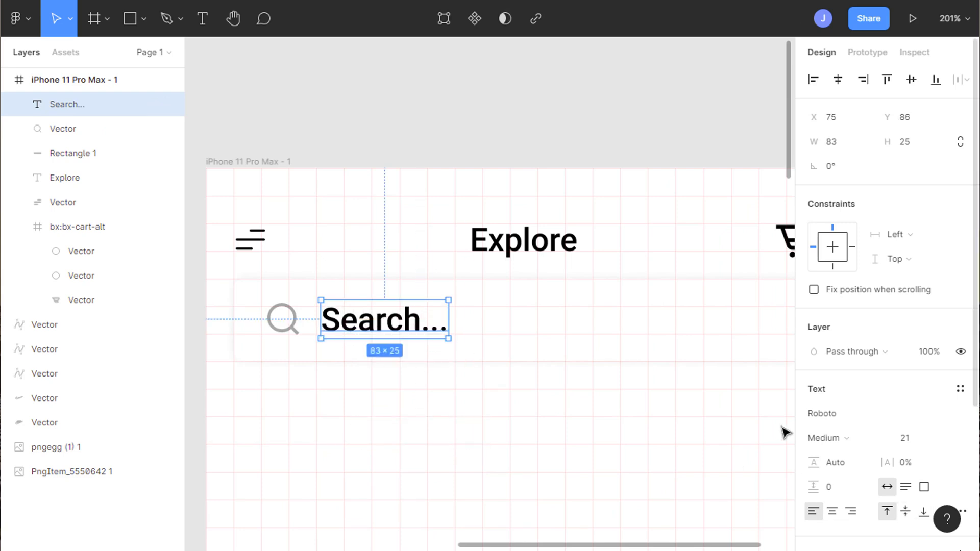
Change the Search... text's fill to the same gray as the search icon, A7A7A7.
{"action": "scroll", "coordinate": [868, 476], "scroll_direction": "down", "scroll_amount": 5}
{"action": "left_click", "coordinate": [813, 383]}
{"action": "left_click", "coordinate": [701, 479]}
{"action": "left_click", "coordinate": [510, 408]}
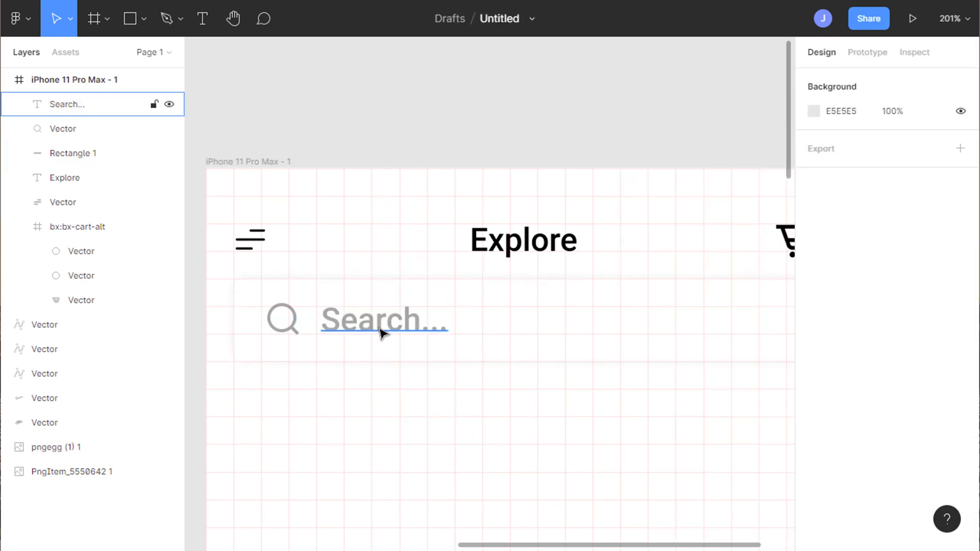
Set the Search... text to Regular weight and font size 14.
{"action": "left_click", "coordinate": [383, 327]}
{"action": "left_click", "coordinate": [824, 438]}
{"action": "left_click", "coordinate": [842, 350]}
{"action": "left_click", "coordinate": [571, 392]}
{"action": "left_click", "coordinate": [416, 327]}
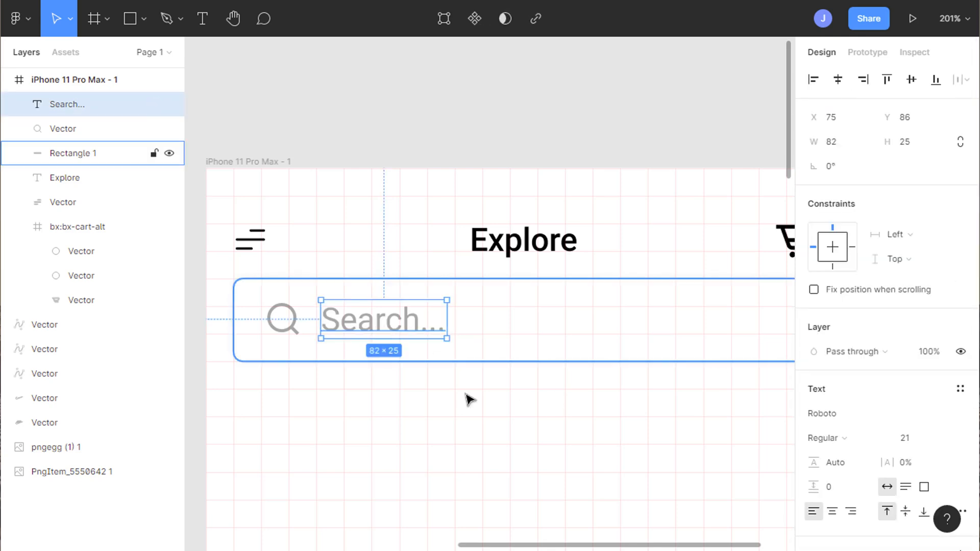
{"action": "scroll", "coordinate": [444, 393], "scroll_direction": "down", "scroll_amount": 3}
{"action": "left_click", "coordinate": [443, 394]}
{"action": "left_click", "coordinate": [415, 367]}
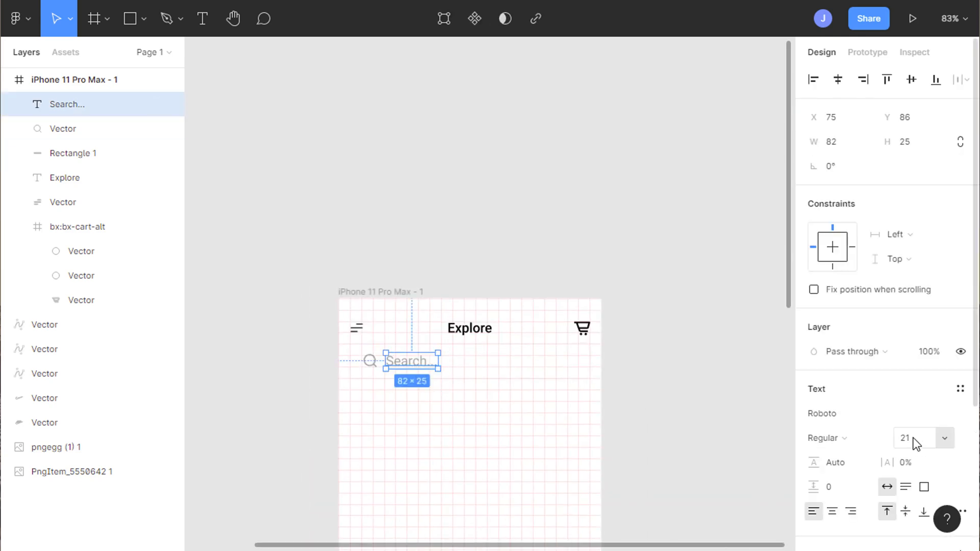
{"action": "left_click", "coordinate": [371, 394]}
Scale the search icon down to 16 high and align its vertical center with the Search... text.
{"action": "scroll", "coordinate": [381, 353], "scroll_direction": "up", "scroll_amount": 5}
{"action": "left_click", "coordinate": [443, 376]}
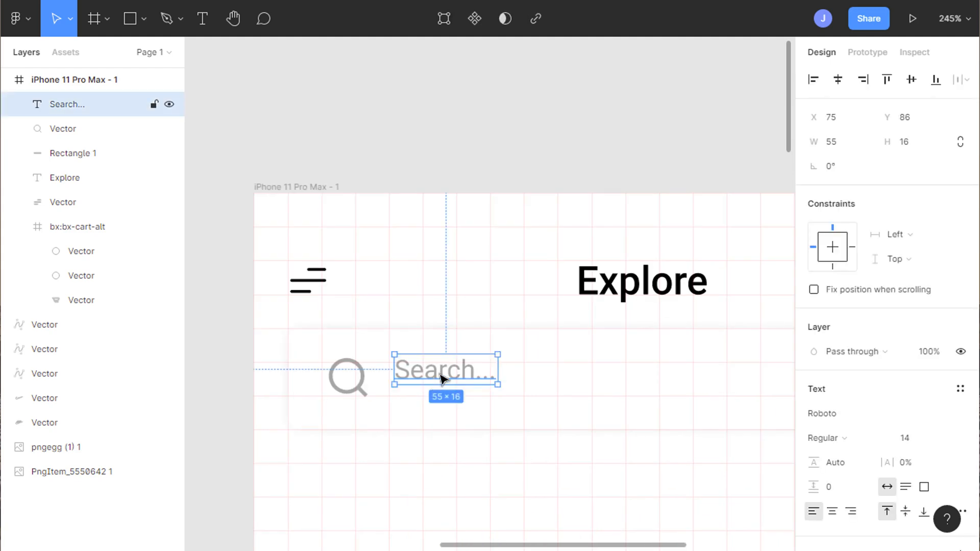
{"action": "left_click", "coordinate": [349, 377]}
{"action": "left_click_drag", "start_coordinate": [363, 363], "coordinate": [361, 390]}
{"action": "scroll", "coordinate": [397, 387], "scroll_direction": "down", "scroll_amount": 3}
{"action": "scroll", "coordinate": [433, 390], "scroll_direction": "left", "scroll_amount": 1}
{"action": "left_click", "coordinate": [436, 390], "text": "shift"}
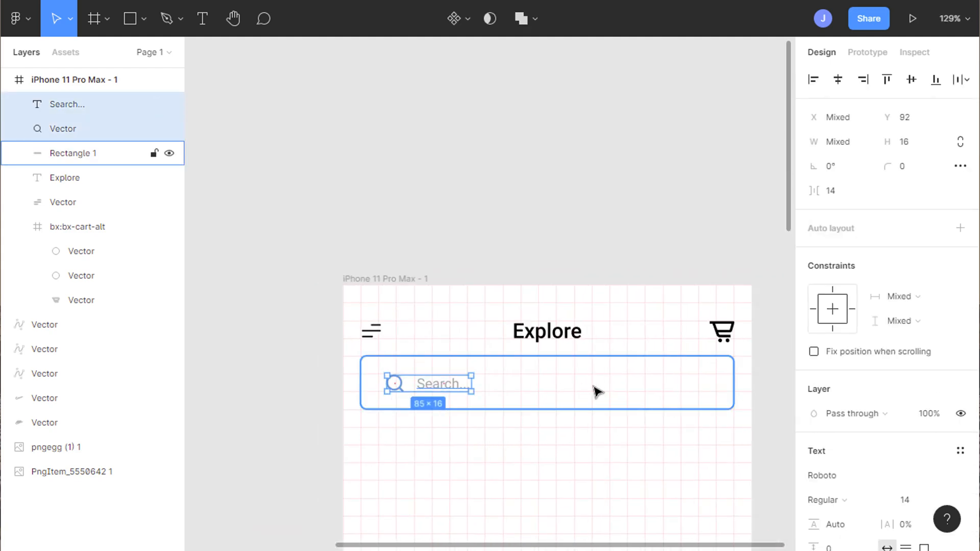
Shorten the search bar rectangle to 46 high and group it with its icon and text at Y 90.
{"action": "left_click", "coordinate": [546, 383]}
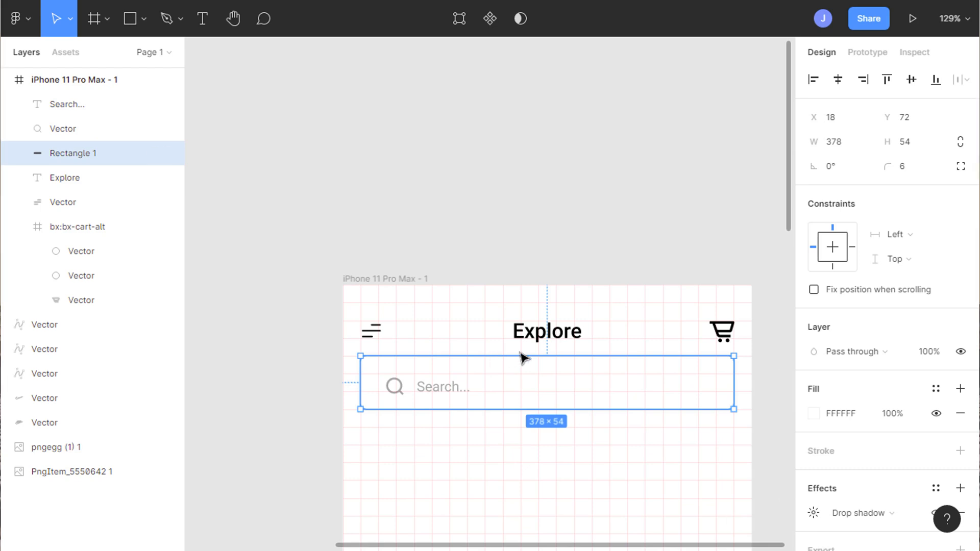
{"action": "left_click_drag", "start_coordinate": [522, 356], "coordinate": [535, 364]}
{"action": "left_click_drag", "start_coordinate": [357, 451], "coordinate": [454, 397]}
{"action": "key", "text": "ctrl+g"}
{"action": "scroll", "coordinate": [495, 350], "scroll_direction": "down", "scroll_amount": 5}
{"action": "left_click", "coordinate": [547, 453]}
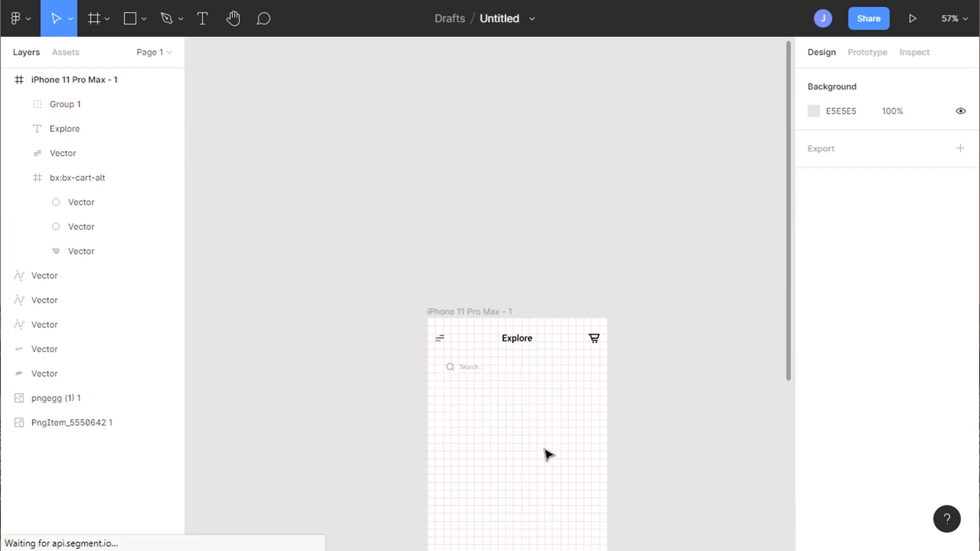
Hide the frame's 18px layout grid temporarily to review the header and search bar, and show the grid again.
{"action": "left_click_drag", "start_coordinate": [547, 455], "coordinate": [531, 417]}
{"action": "left_click", "coordinate": [457, 274]}
{"action": "left_click", "coordinate": [959, 377]}
{"action": "left_click", "coordinate": [959, 376]}
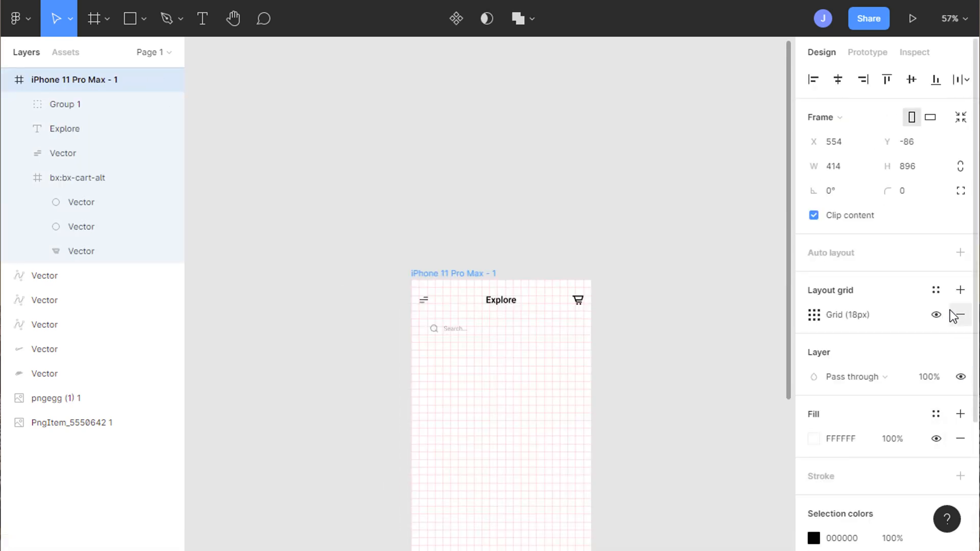
{"action": "left_click", "coordinate": [943, 314]}
{"action": "left_click", "coordinate": [943, 314]}
{"action": "left_click", "coordinate": [943, 314]}
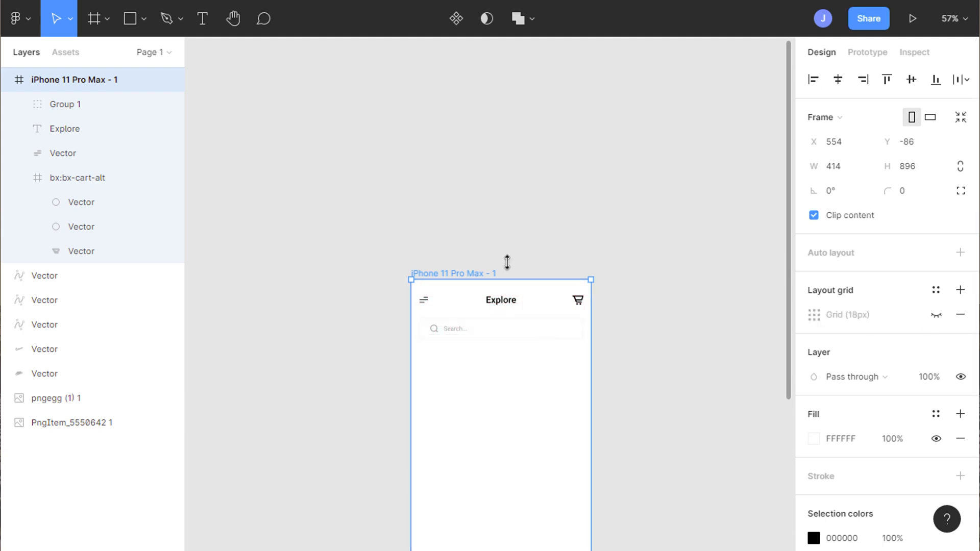
{"action": "scroll", "coordinate": [507, 259], "scroll_direction": "down", "scroll_amount": 3}
{"action": "scroll", "coordinate": [713, 370], "scroll_direction": "down", "scroll_amount": 1}
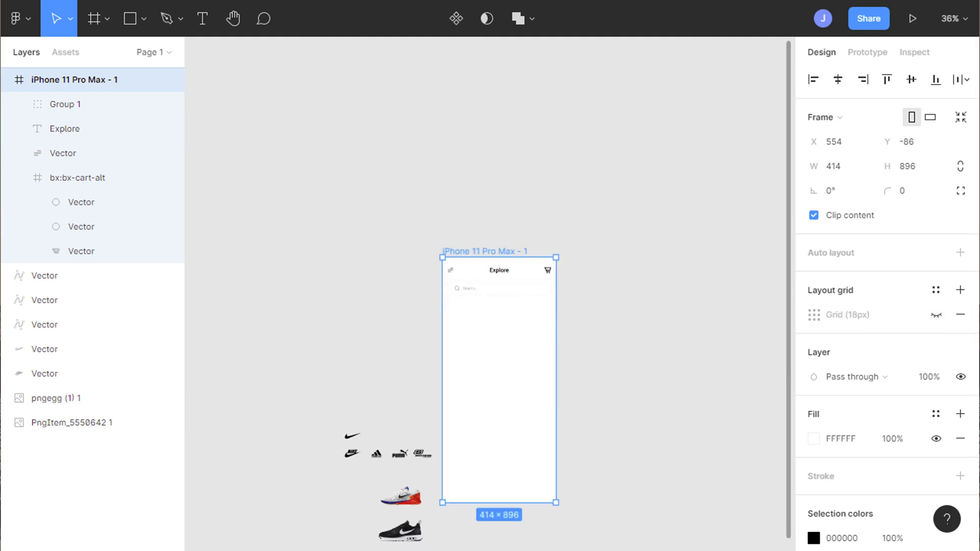
{"action": "left_click", "coordinate": [935, 314]}
Set the search bar rectangle's height to 54 and vertically center the icon and Search... text in it.
{"action": "scroll", "coordinate": [464, 290], "scroll_direction": "up", "scroll_amount": 5}
{"action": "double_click", "coordinate": [537, 326]}
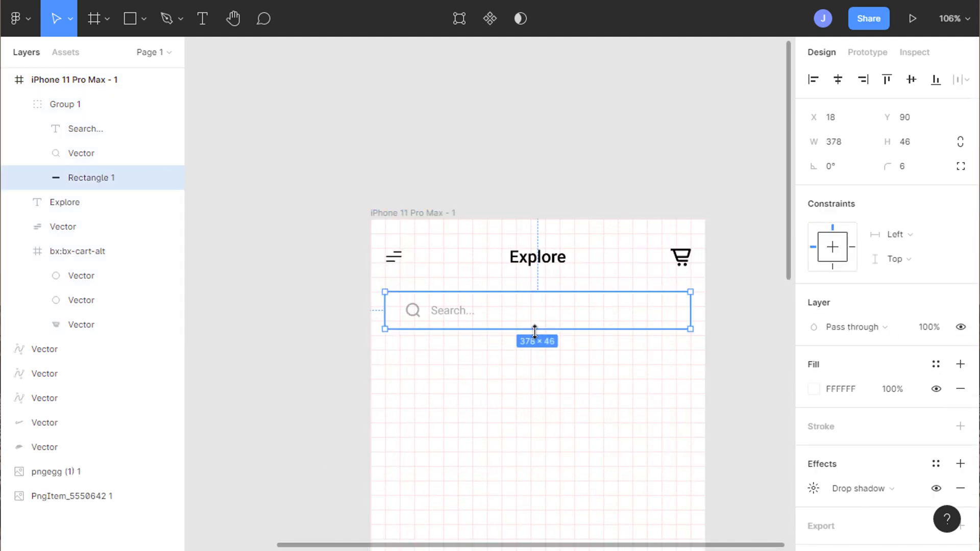
{"action": "left_click", "coordinate": [438, 314]}
{"action": "scroll", "coordinate": [437, 315], "scroll_direction": "up", "scroll_amount": 5}
{"action": "left_click", "coordinate": [387, 317], "text": "shift"}
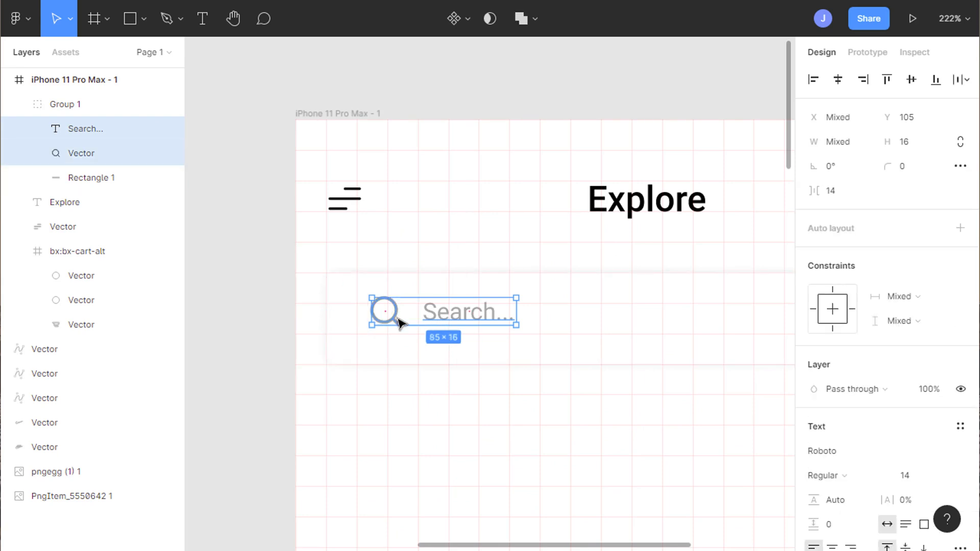
{"action": "left_click", "coordinate": [462, 376]}
Strengthen the search bar rectangle's drop shadow to blur 6, spread 2 and 19% opacity.
{"action": "left_click", "coordinate": [480, 352]}
{"action": "scroll", "coordinate": [908, 408], "scroll_direction": "down", "scroll_amount": 5}
{"action": "scroll", "coordinate": [833, 326], "scroll_direction": "up", "scroll_amount": 5}
{"action": "scroll", "coordinate": [834, 326], "scroll_direction": "down", "scroll_amount": 5}
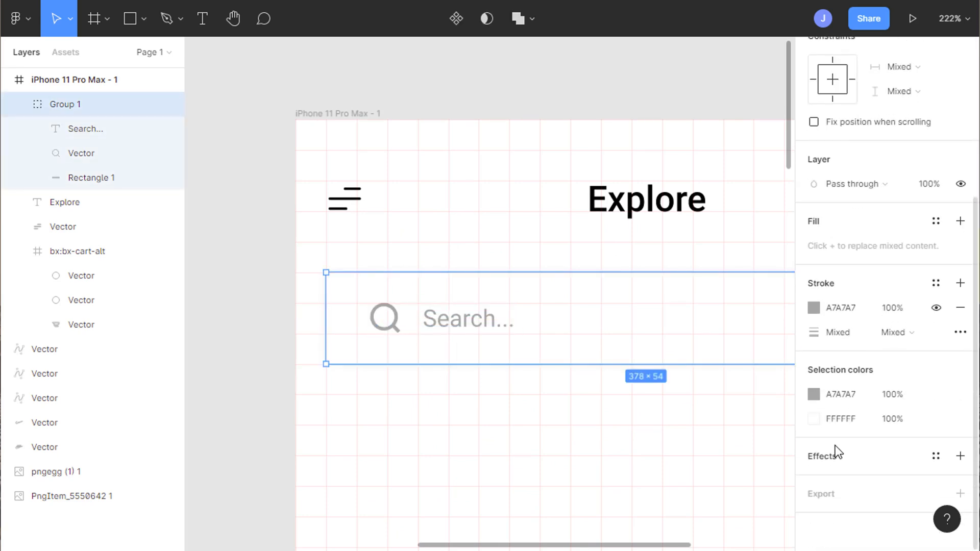
{"action": "left_click", "coordinate": [94, 175]}
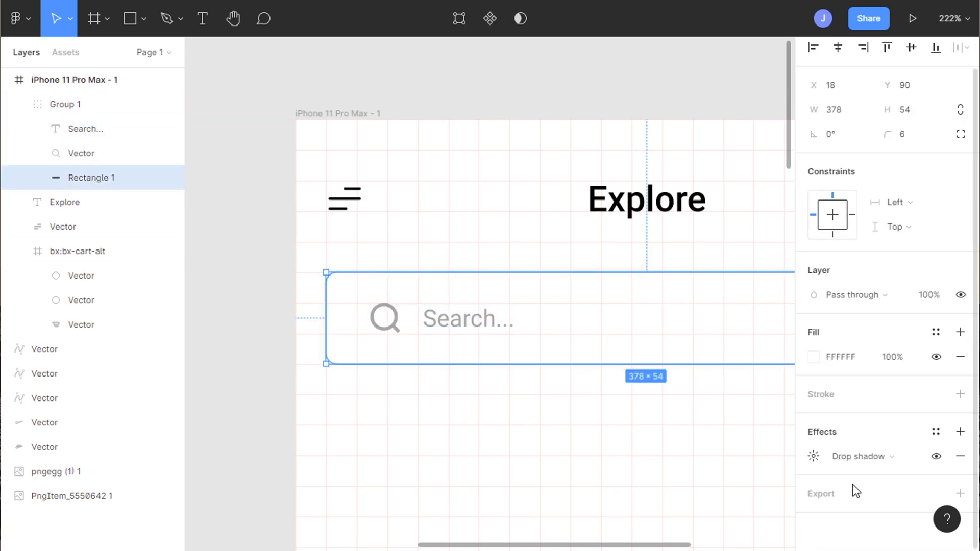
{"action": "left_click", "coordinate": [814, 456]}
{"action": "key", "text": "Down"}
{"action": "key", "text": "Down"}
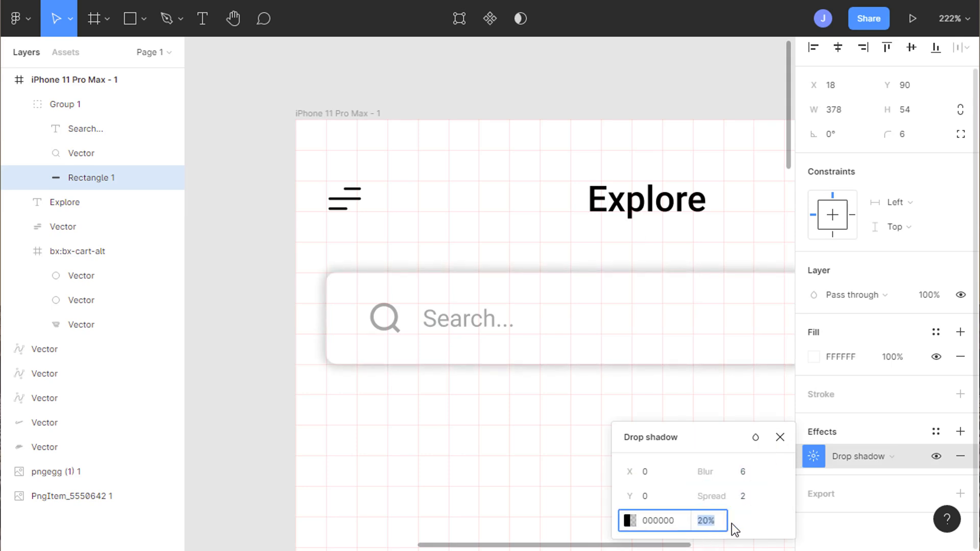
{"action": "left_click", "coordinate": [530, 463]}
{"action": "scroll", "coordinate": [424, 377], "scroll_direction": "down", "scroll_amount": 5}
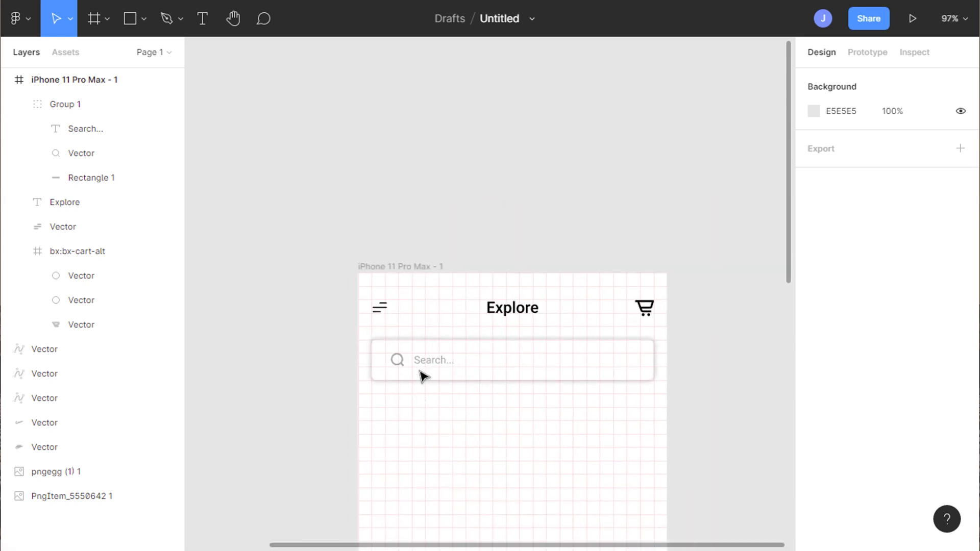
Hide the iPhone frame's 18px layout grid.
{"action": "left_click", "coordinate": [423, 379]}
{"action": "left_click", "coordinate": [936, 314]}
{"action": "left_click", "coordinate": [936, 314]}
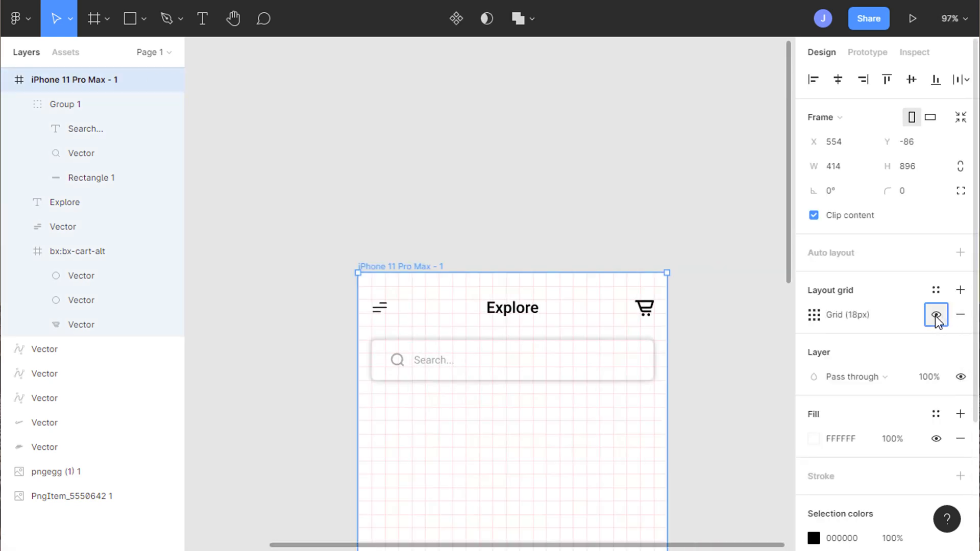
{"action": "left_click", "coordinate": [936, 315]}
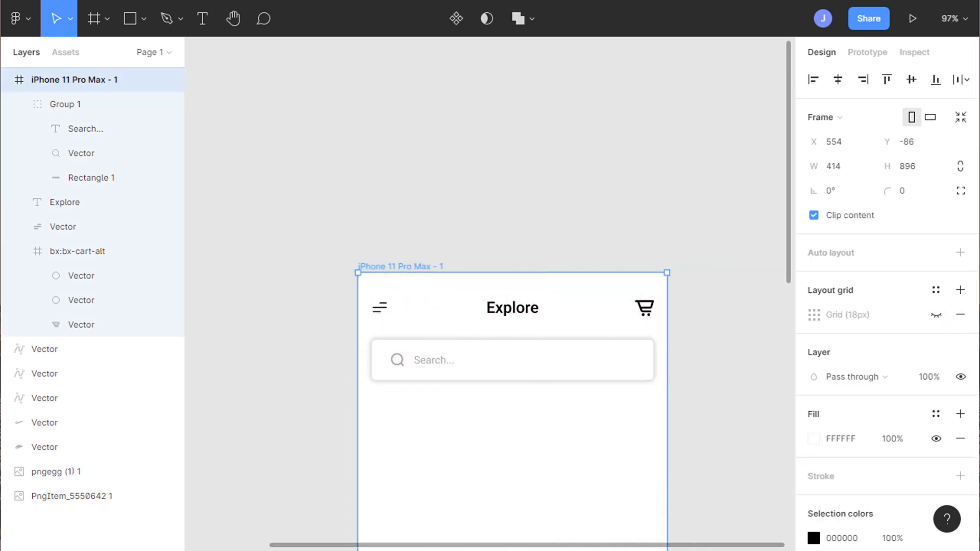
Set the opacity of the search bar rectangle's drop shadow to 14%.
{"action": "left_click", "coordinate": [550, 381]}
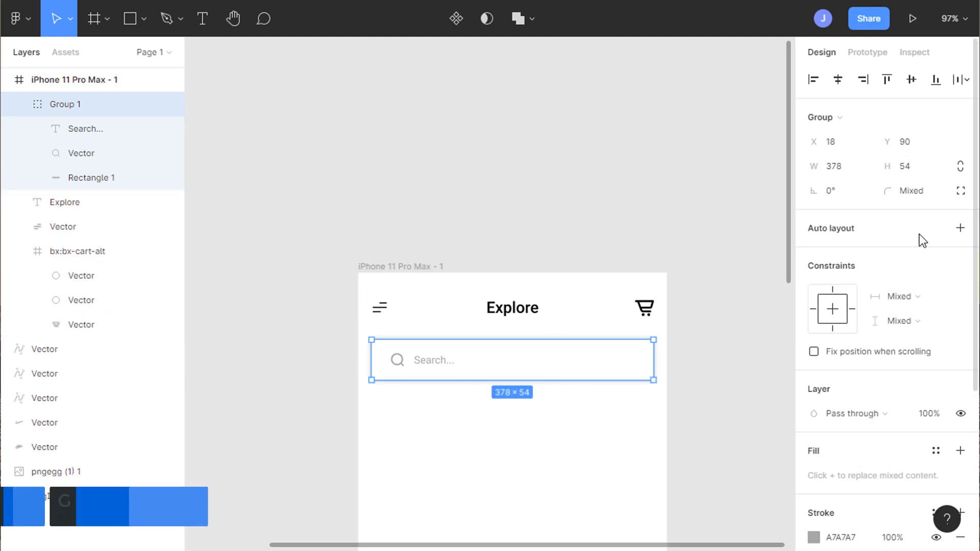
{"action": "scroll", "coordinate": [920, 240], "scroll_direction": "down", "scroll_amount": 3}
{"action": "left_click", "coordinate": [109, 179]}
{"action": "left_click", "coordinate": [812, 456]}
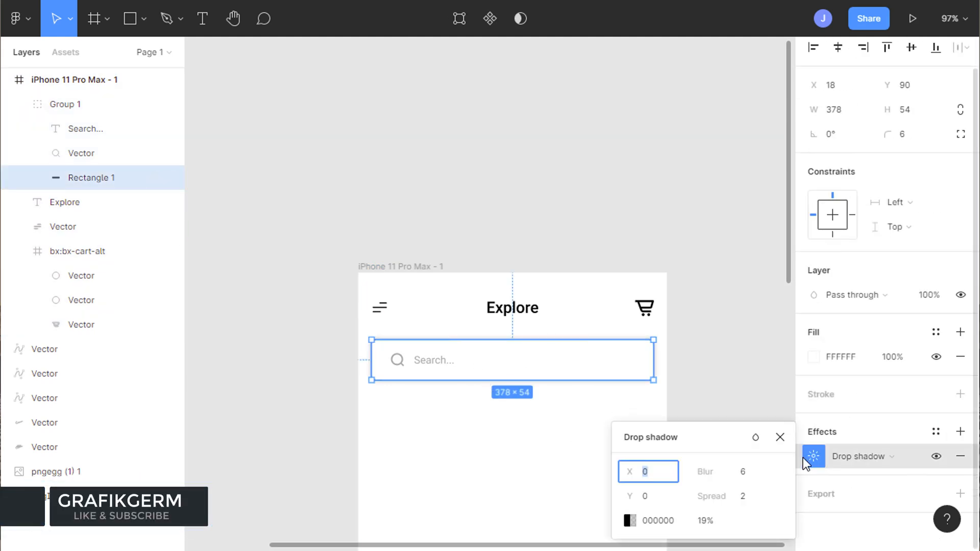
{"action": "left_click", "coordinate": [706, 520]}
{"action": "type", "text": "14"}
{"action": "key", "text": "Return"}
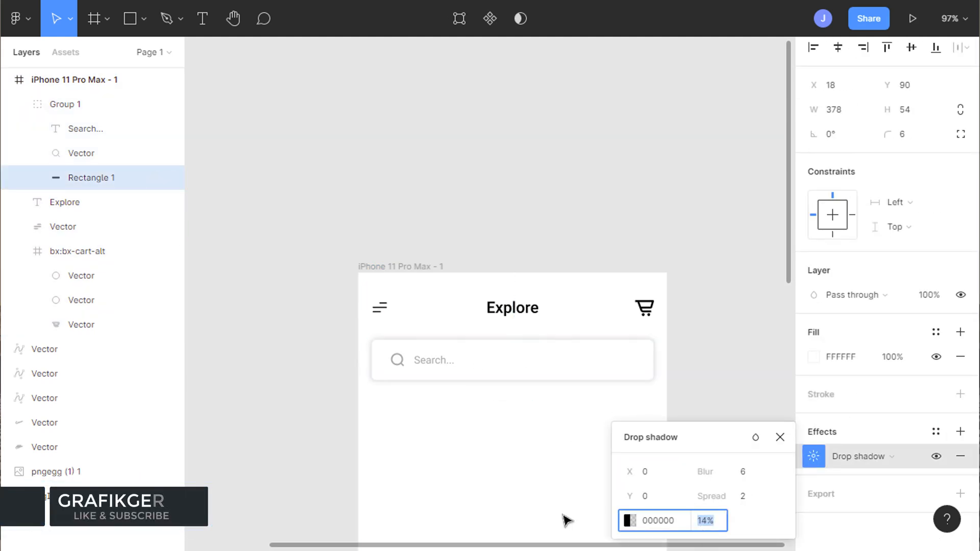
Set the font size of the Search... placeholder text to 17.
{"action": "left_click", "coordinate": [582, 514]}
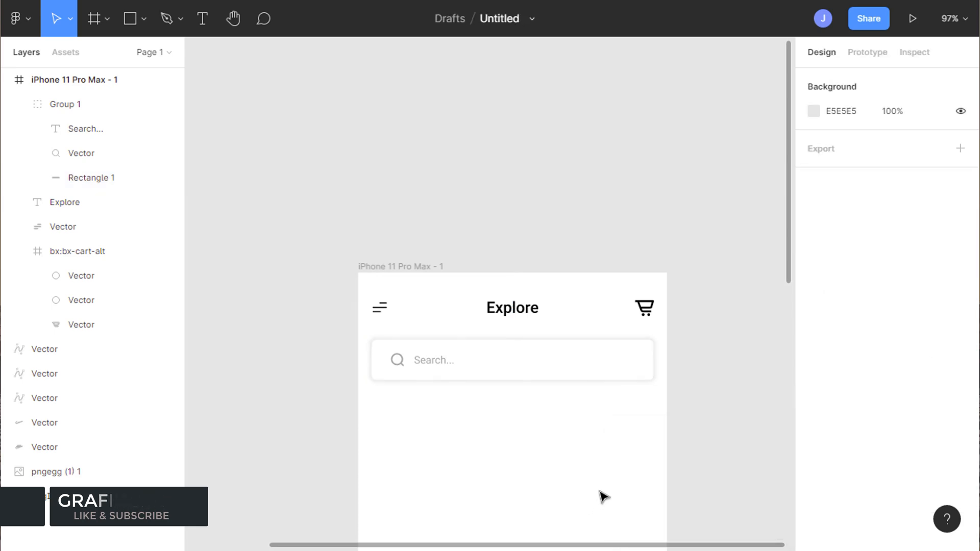
{"action": "scroll", "coordinate": [514, 296], "scroll_direction": "down", "scroll_amount": 1}
{"action": "scroll", "coordinate": [514, 301], "scroll_direction": "down", "scroll_amount": 5}
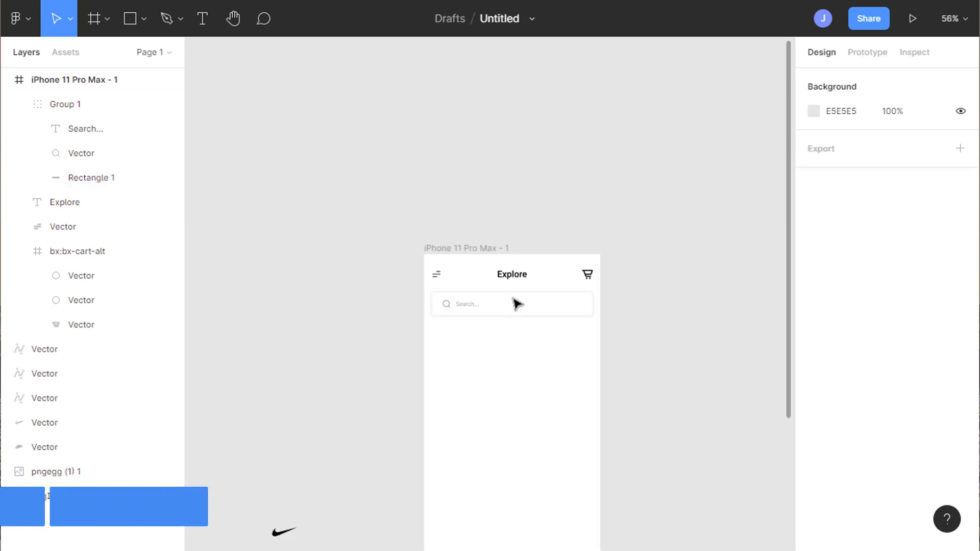
{"action": "scroll", "coordinate": [479, 300], "scroll_direction": "up", "scroll_amount": 3}
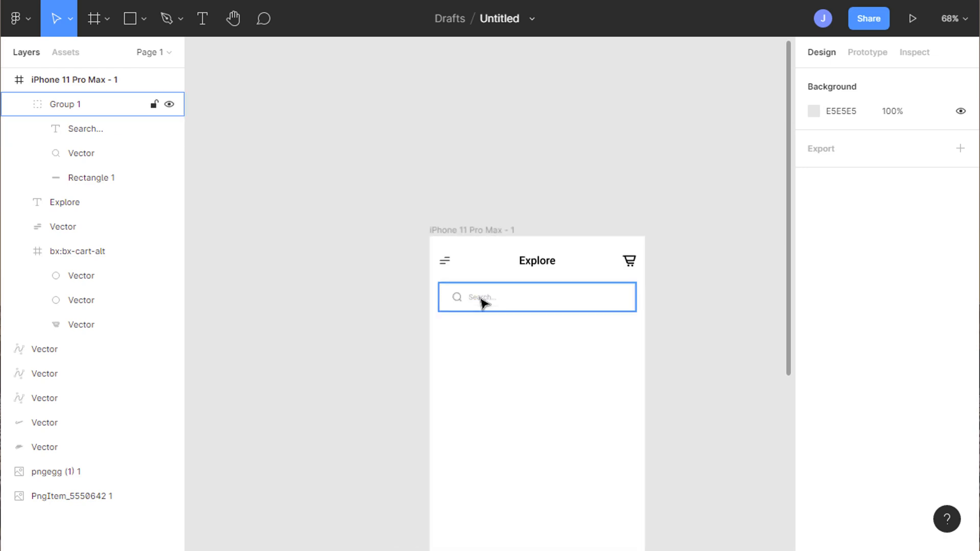
{"action": "double_click", "coordinate": [481, 301]}
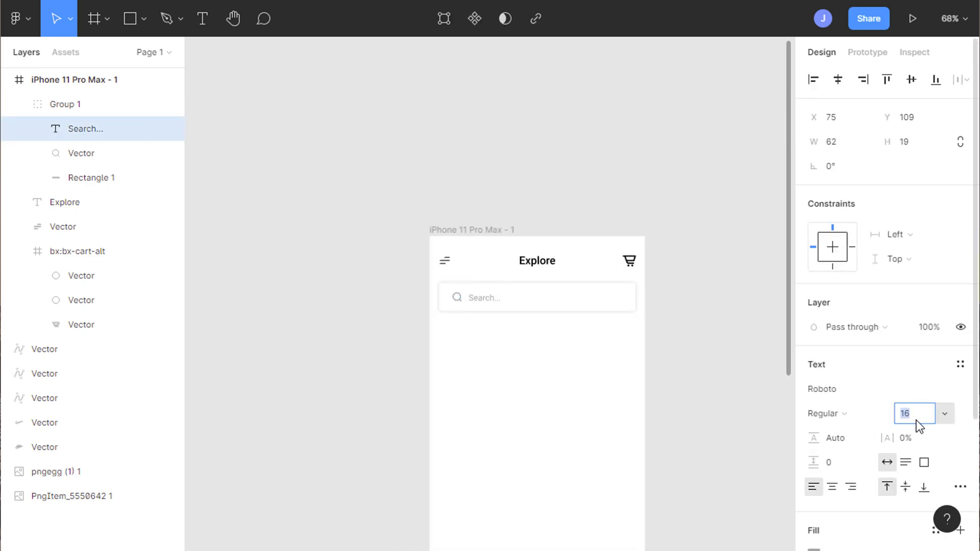
{"action": "type", "text": "17"}
{"action": "key", "text": "Return"}
{"action": "scroll", "coordinate": [486, 281], "scroll_direction": "up", "scroll_amount": 5}
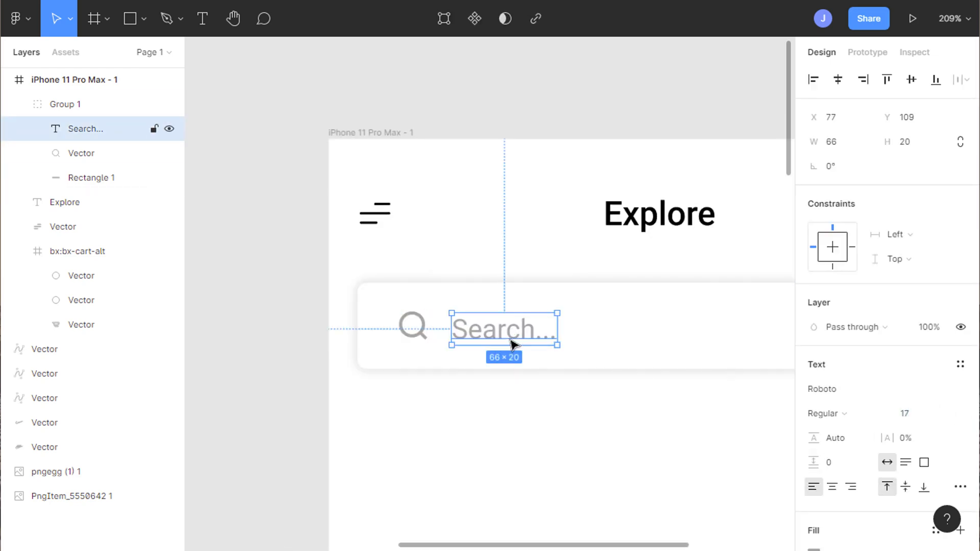
{"action": "scroll", "coordinate": [509, 341], "scroll_direction": "down", "scroll_amount": 8}
{"action": "left_click", "coordinate": [622, 423]}
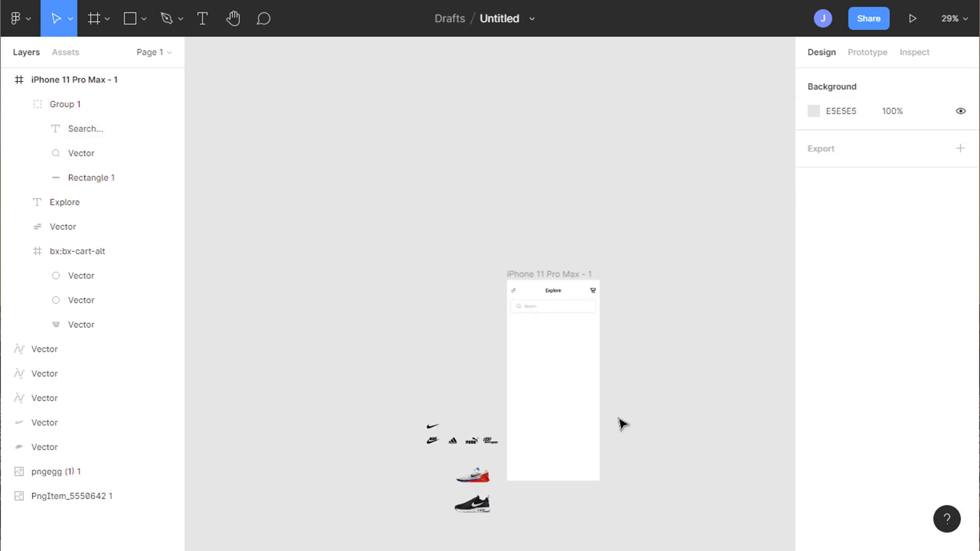
Move the Nike, adidas, Puma and Skechers logos into the frame below the search bar, shifting Skechers toward the right margin.
{"action": "scroll", "coordinate": [478, 460], "scroll_direction": "up", "scroll_amount": 3}
{"action": "left_click_drag", "start_coordinate": [367, 461], "coordinate": [717, 252]}
{"action": "scroll", "coordinate": [699, 231], "scroll_direction": "up", "scroll_amount": 1}
{"action": "left_click_drag", "start_coordinate": [551, 250], "coordinate": [545, 254]}
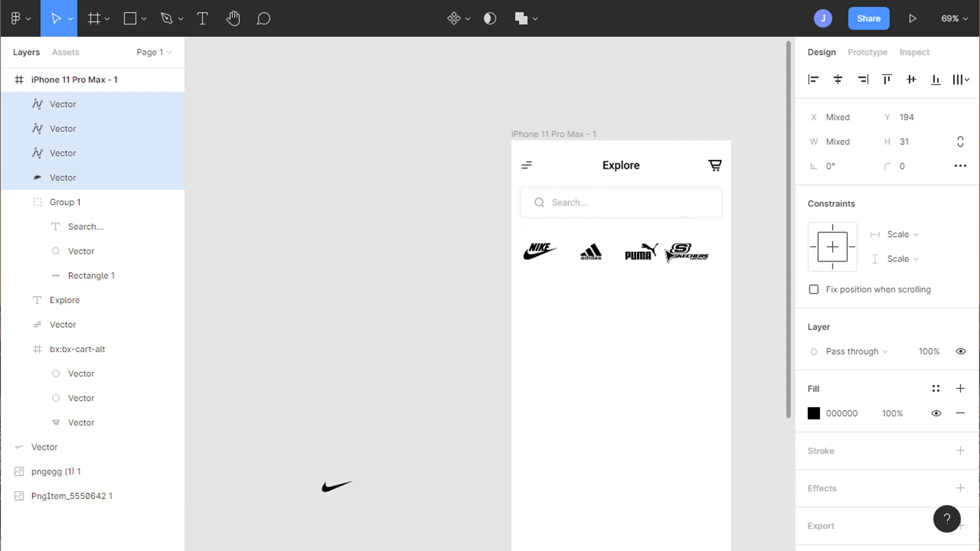
{"action": "left_click", "coordinate": [665, 250]}
{"action": "scroll", "coordinate": [709, 248], "scroll_direction": "up", "scroll_amount": 1}
{"action": "left_click_drag", "start_coordinate": [683, 254], "coordinate": [700, 259]}
Show the iPhone frame's 18px layout grid and align the Nike logo with the left margin.
{"action": "left_click", "coordinate": [602, 196]}
{"action": "left_click", "coordinate": [524, 119]}
{"action": "scroll", "coordinate": [912, 423], "scroll_direction": "down", "scroll_amount": 3}
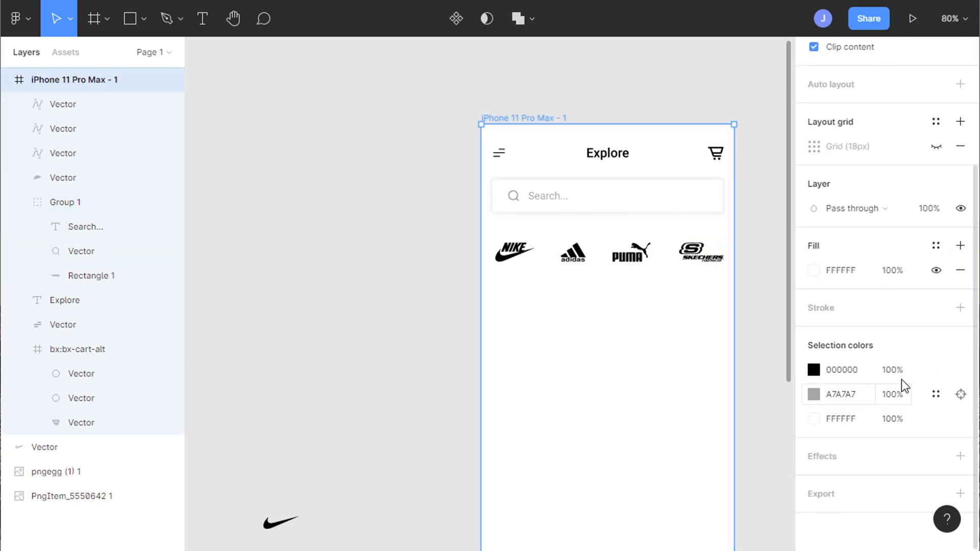
{"action": "scroll", "coordinate": [910, 245], "scroll_direction": "up", "scroll_amount": 3}
{"action": "left_click", "coordinate": [936, 300]}
{"action": "scroll", "coordinate": [743, 255], "scroll_direction": "up", "scroll_amount": 5}
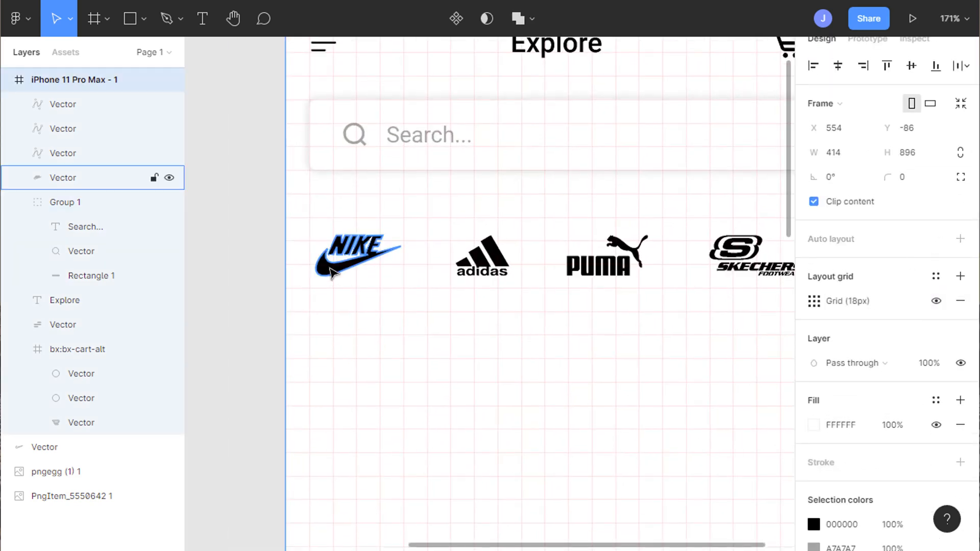
{"action": "left_click", "coordinate": [372, 254]}
{"action": "left_click_drag", "start_coordinate": [369, 249], "coordinate": [363, 249]}
Distribute the four brand logos with equal horizontal spacing.
{"action": "scroll", "coordinate": [363, 251], "scroll_direction": "down", "scroll_amount": 3}
{"action": "scroll", "coordinate": [559, 263], "scroll_direction": "up", "scroll_amount": 4}
{"action": "scroll", "coordinate": [622, 295], "scroll_direction": "down", "scroll_amount": 3}
{"action": "left_click_drag", "start_coordinate": [723, 356], "coordinate": [347, 274]}
{"action": "left_click", "coordinate": [964, 80]}
{"action": "left_click", "coordinate": [936, 110]}
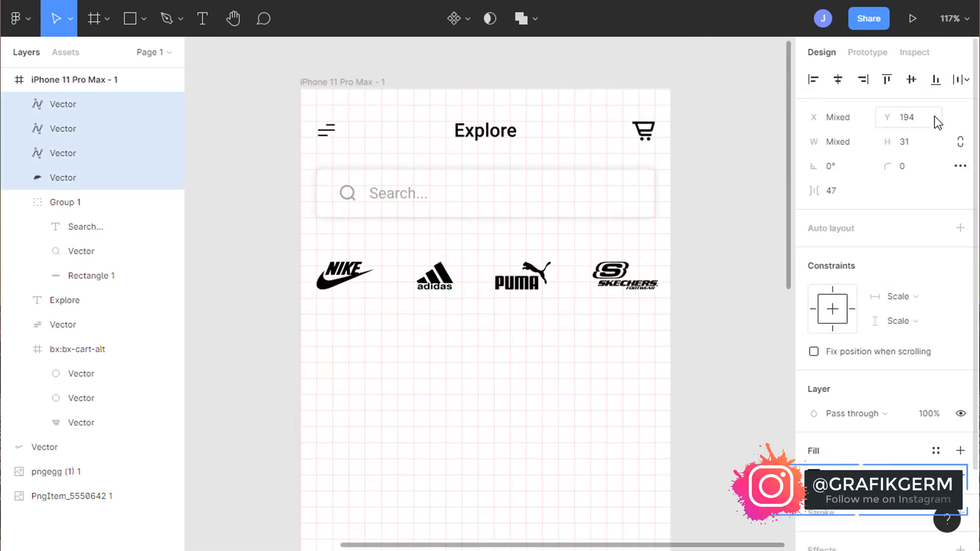
{"action": "left_click", "coordinate": [705, 313]}
Shift the adidas, Puma and Skechers logos left, ending Skechers at the right margin, and redistribute all four logos horizontally.
{"action": "left_click_drag", "start_coordinate": [444, 290], "coordinate": [418, 290]}
{"action": "left_click_drag", "start_coordinate": [526, 290], "coordinate": [508, 290]}
{"action": "left_click_drag", "start_coordinate": [638, 289], "coordinate": [619, 294]}
{"action": "scroll", "coordinate": [655, 284], "scroll_direction": "up", "scroll_amount": 5}
{"action": "scroll", "coordinate": [664, 335], "scroll_direction": "down", "scroll_amount": 5}
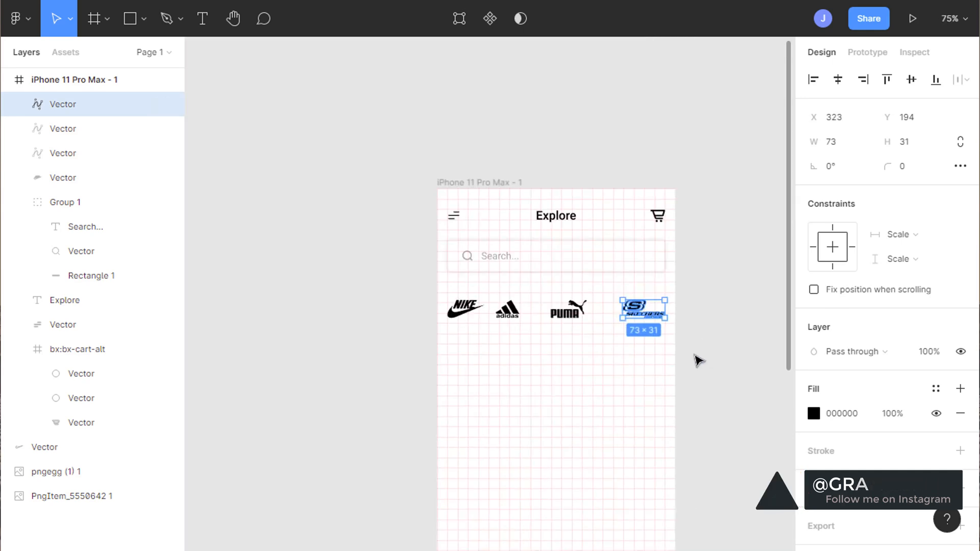
{"action": "left_click_drag", "start_coordinate": [702, 365], "coordinate": [436, 296]}
{"action": "left_click", "coordinate": [965, 80]}
{"action": "left_click", "coordinate": [939, 113]}
{"action": "left_click", "coordinate": [611, 331]}
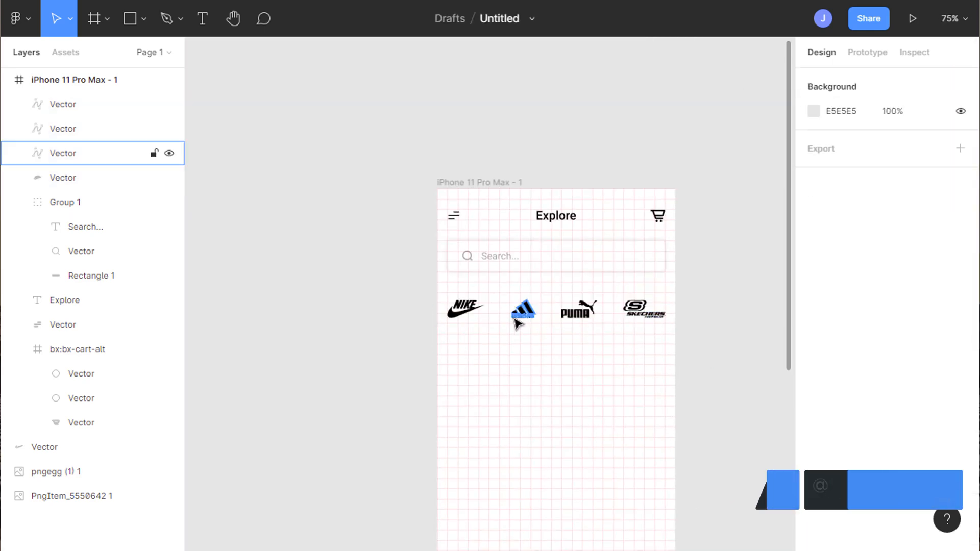
Change the fill of the adidas, Puma and Skechers logos to gray A7A7A7.
{"action": "scroll", "coordinate": [520, 323], "scroll_direction": "up", "scroll_amount": 2}
{"action": "left_click_drag", "start_coordinate": [413, 377], "coordinate": [670, 306]}
{"action": "scroll", "coordinate": [663, 307], "scroll_direction": "down", "scroll_amount": 2}
{"action": "scroll", "coordinate": [601, 303], "scroll_direction": "up", "scroll_amount": 4}
{"action": "left_click", "coordinate": [459, 354]}
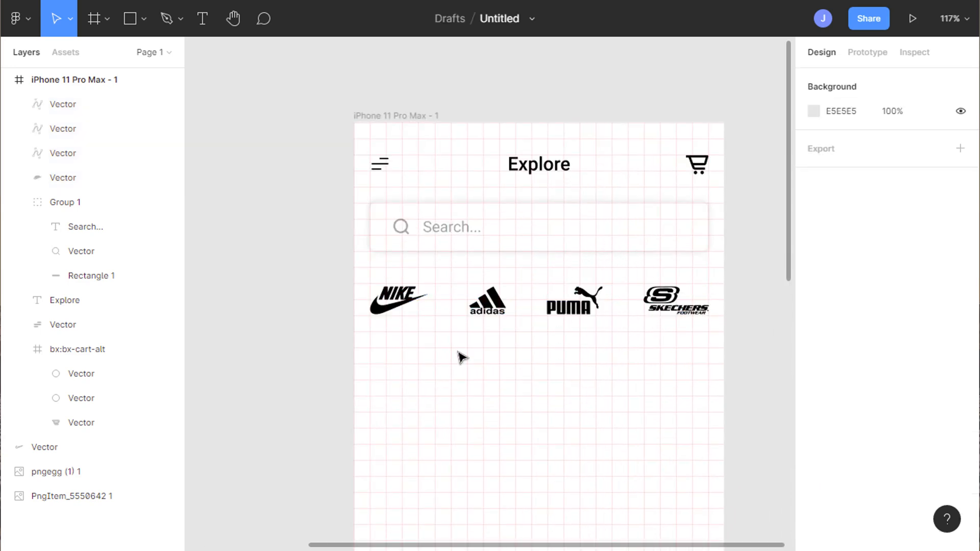
{"action": "left_click_drag", "start_coordinate": [459, 354], "coordinate": [710, 291]}
{"action": "left_click", "coordinate": [814, 475]}
{"action": "left_click", "coordinate": [666, 477]}
{"action": "left_click", "coordinate": [448, 428]}
{"action": "scroll", "coordinate": [531, 263], "scroll_direction": "down", "scroll_amount": 5}
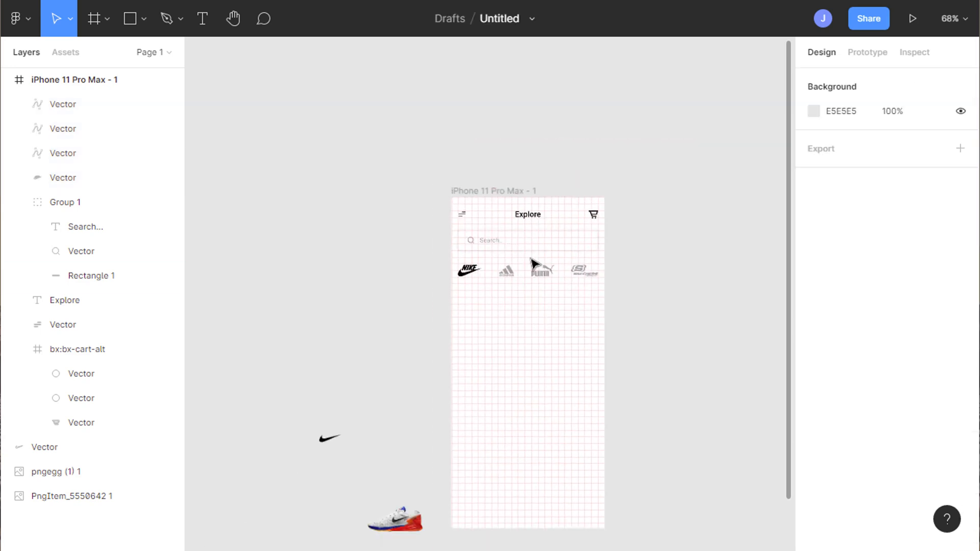
Turn off the display of the iPhone frame's 18px layout grid.
{"action": "scroll", "coordinate": [564, 352], "scroll_direction": "up", "scroll_amount": 1}
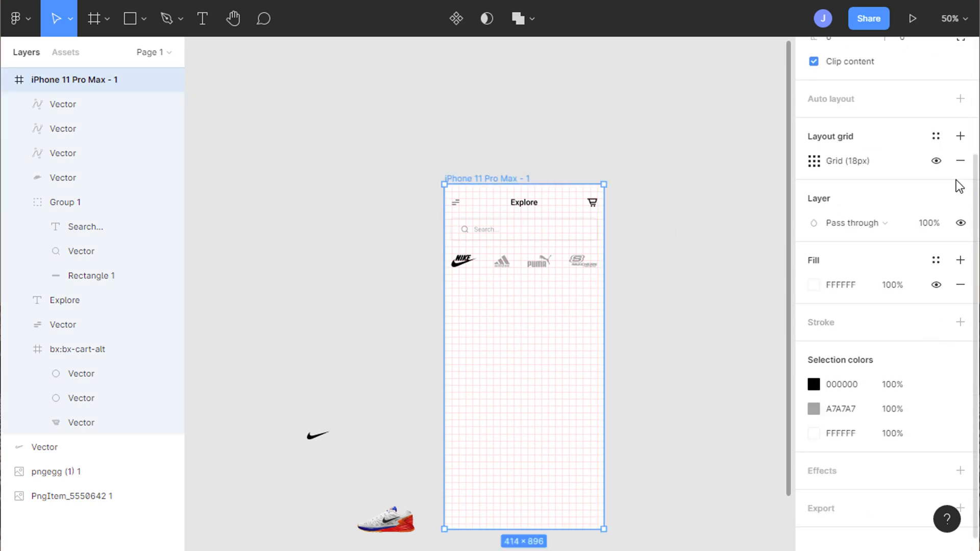
{"action": "left_click", "coordinate": [936, 161]}
{"action": "left_click", "coordinate": [611, 350]}
{"action": "left_click_drag", "start_coordinate": [645, 350], "coordinate": [611, 303]}
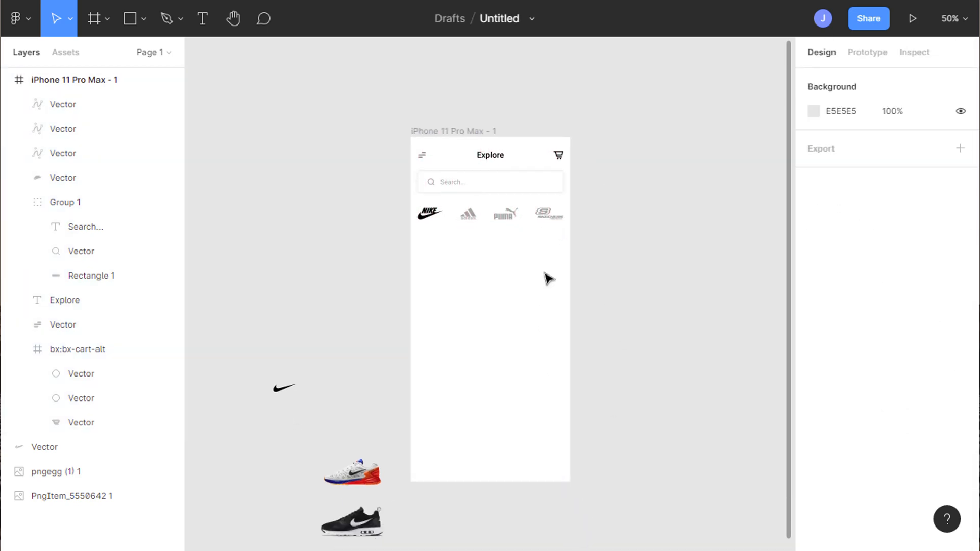
Add three text labels, SALE, NEW ARRIVALS and POPULAR, side by side in the lower part of the frame.
{"action": "scroll", "coordinate": [553, 255], "scroll_direction": "up", "scroll_amount": 2}
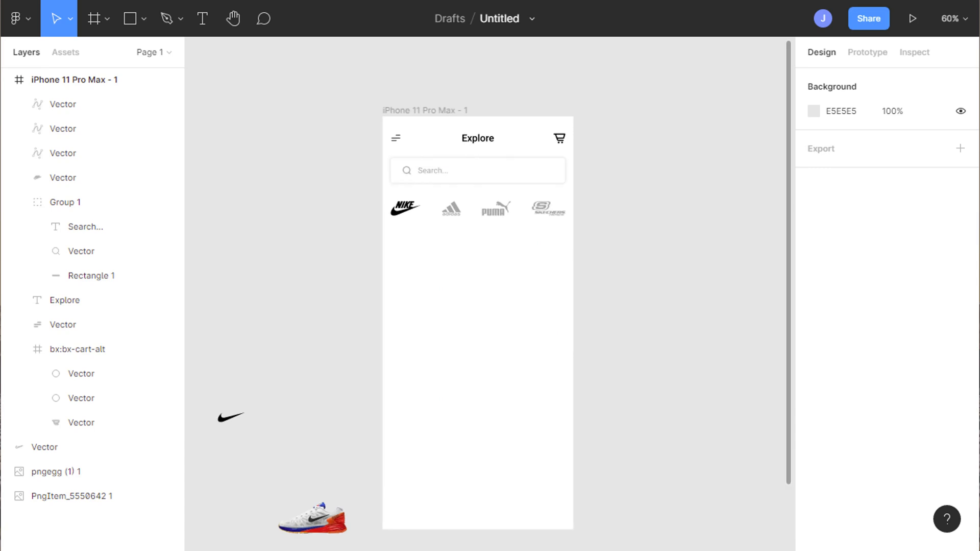
{"action": "scroll", "coordinate": [440, 411], "scroll_direction": "down", "scroll_amount": 1}
{"action": "key", "text": "t"}
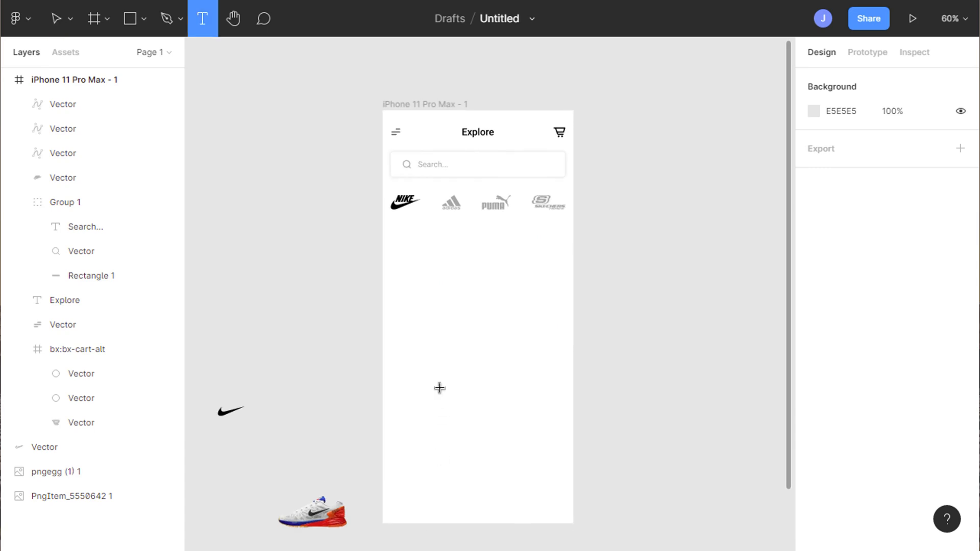
{"action": "left_click", "coordinate": [439, 387]}
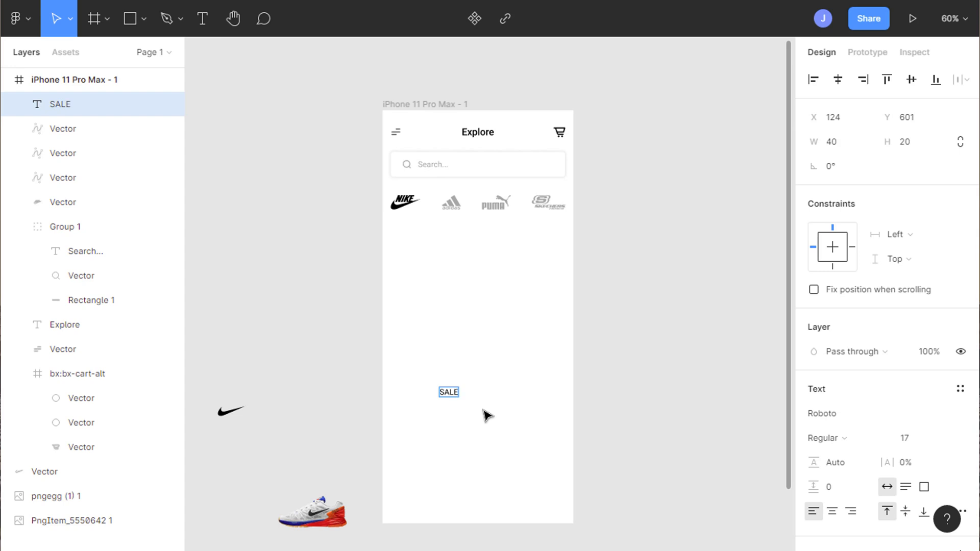
{"action": "left_click_drag", "start_coordinate": [450, 393], "coordinate": [483, 395], "text": "alt"}
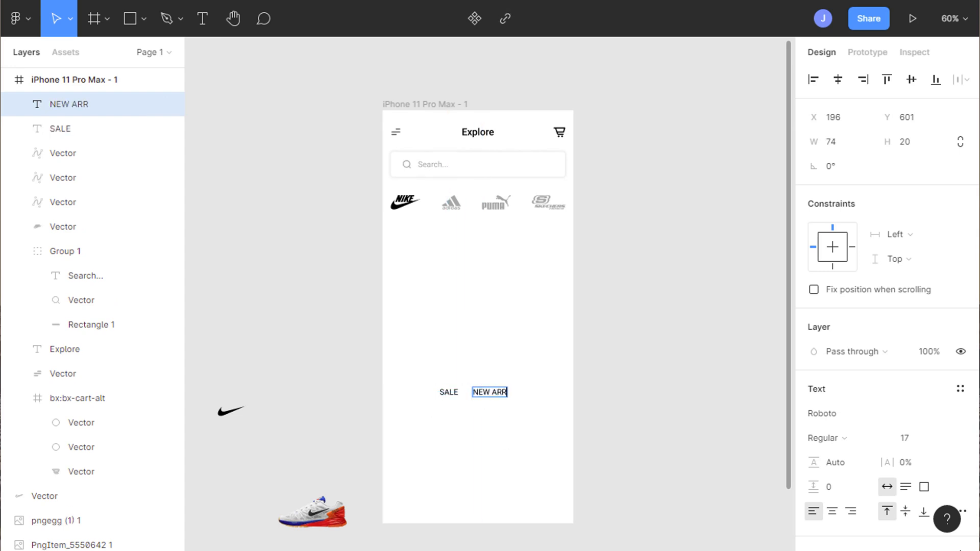
{"action": "left_click_drag", "start_coordinate": [509, 392], "coordinate": [574, 397], "text": "alt"}
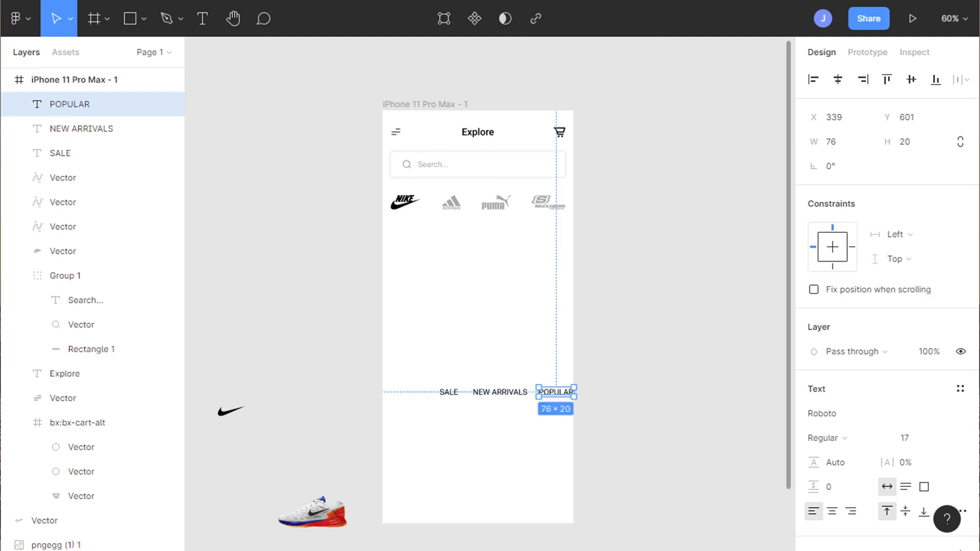
Rotate the three category labels 90° and stack them along the frame's right edge, with POPULAR above NEW ARRIVALS and SALE.
{"action": "left_click_drag", "start_coordinate": [595, 437], "coordinate": [438, 380]}
{"action": "left_click_drag", "start_coordinate": [580, 396], "coordinate": [558, 292]}
{"action": "left_click", "coordinate": [561, 398]}
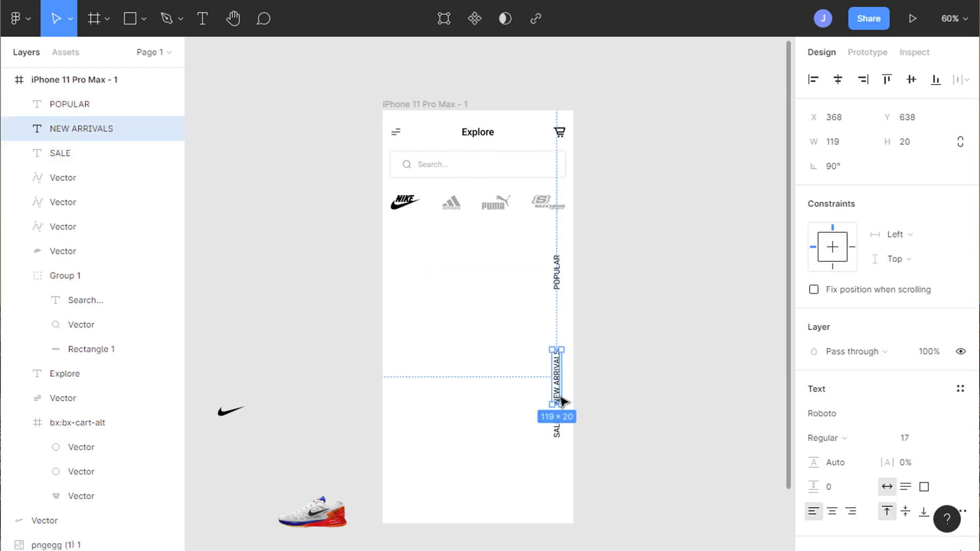
{"action": "left_click", "coordinate": [559, 431]}
{"action": "left_click_drag", "start_coordinate": [626, 470], "coordinate": [511, 278]}
{"action": "left_click_drag", "start_coordinate": [558, 329], "coordinate": [560, 342]}
Change the fill of the three category labels to gray A7A7A7.
{"action": "scroll", "coordinate": [829, 485], "scroll_direction": "down", "scroll_amount": 4}
{"action": "left_click", "coordinate": [812, 380]}
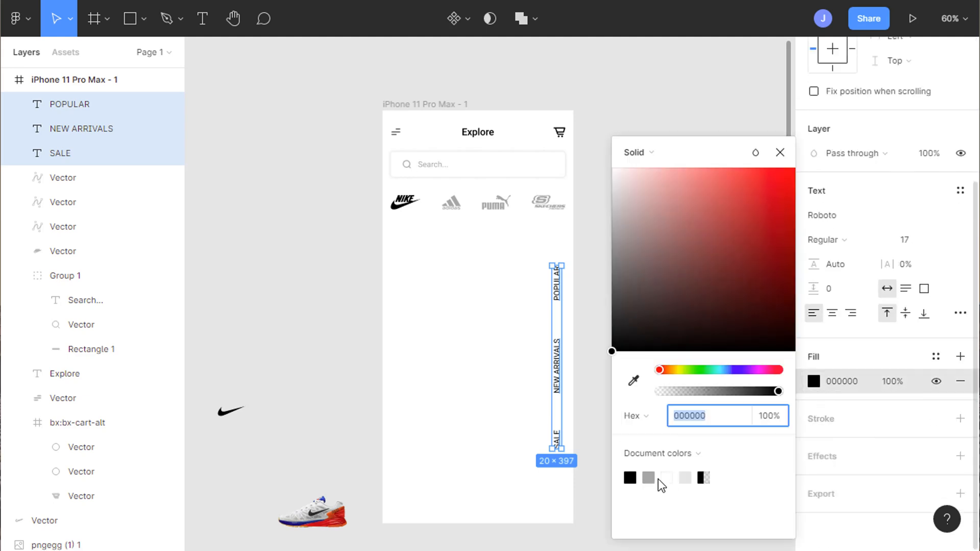
{"action": "left_click", "coordinate": [648, 473]}
{"action": "left_click", "coordinate": [579, 433]}
Set the fill of the NEW ARRIVALS label to black 000000.
{"action": "left_click", "coordinate": [556, 368]}
{"action": "scroll", "coordinate": [811, 443], "scroll_direction": "down", "scroll_amount": 3}
{"action": "left_click", "coordinate": [813, 381]}
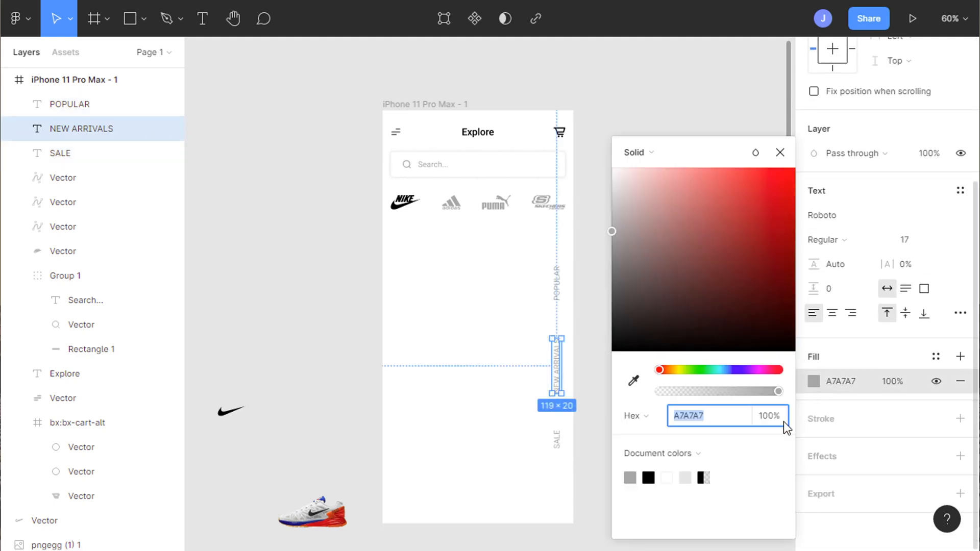
{"action": "left_click", "coordinate": [648, 477]}
{"action": "left_click", "coordinate": [592, 426]}
Enlarge the NEW ARRIVALS label to font size 21 and center-align its text.
{"action": "left_click", "coordinate": [555, 383]}
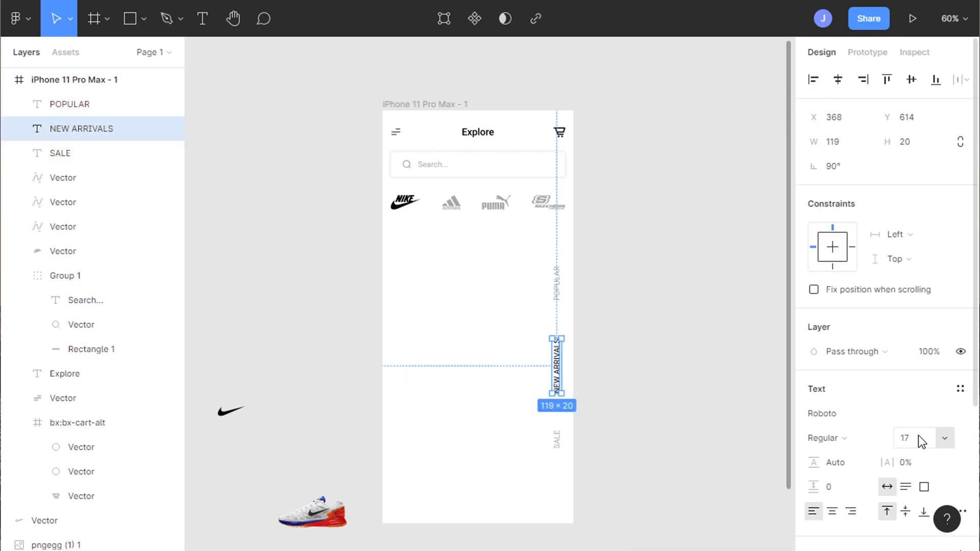
{"action": "key", "text": "Up"}
{"action": "key", "text": "Up"}
{"action": "key", "text": "Up"}
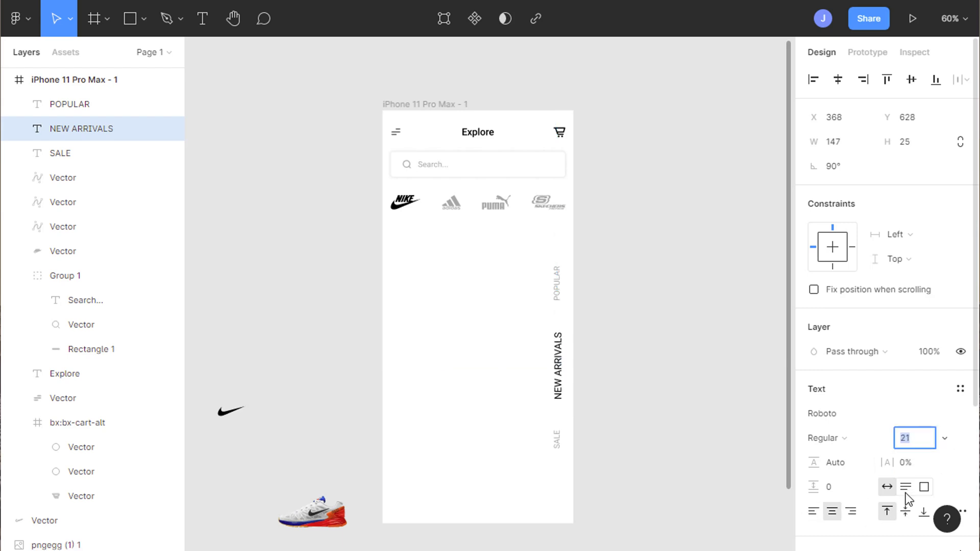
{"action": "left_click", "coordinate": [645, 360]}
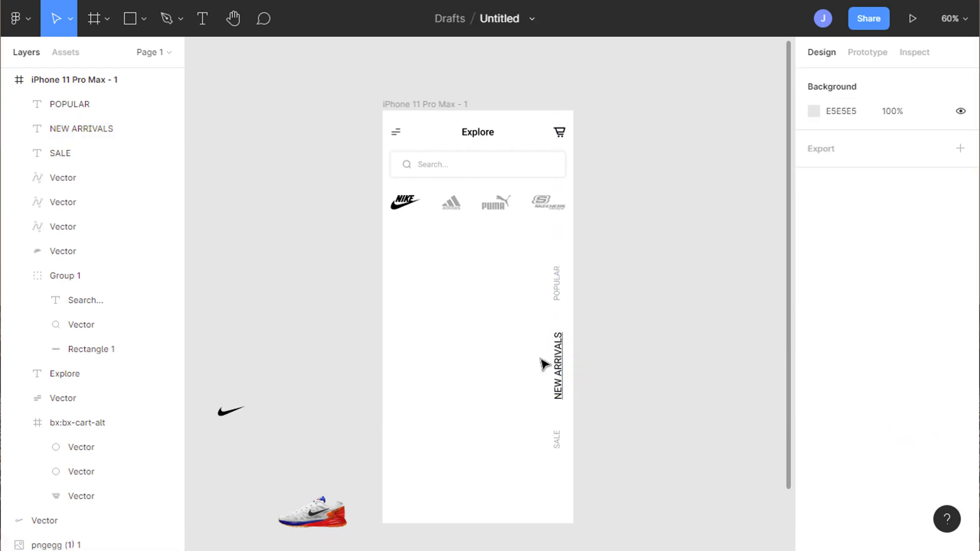
{"action": "scroll", "coordinate": [543, 364], "scroll_direction": "up", "scroll_amount": 5}
{"action": "scroll", "coordinate": [584, 361], "scroll_direction": "down", "scroll_amount": 5}
{"action": "left_click", "coordinate": [561, 368]}
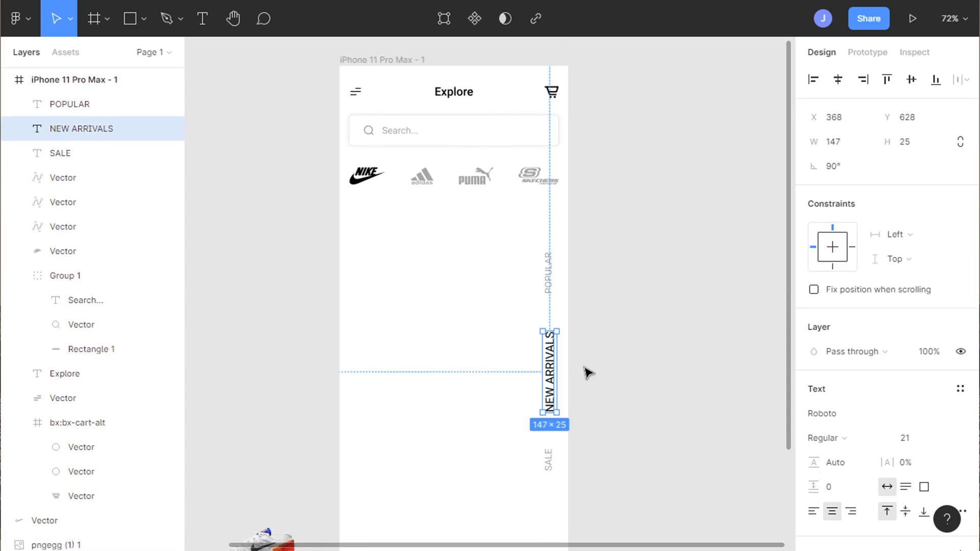
{"action": "left_click", "coordinate": [592, 380]}
{"action": "left_click", "coordinate": [558, 372]}
{"action": "left_click", "coordinate": [575, 394]}
Draw a black 2 by 89 vertical rectangle along the right side of the NEW ARRIVALS label as its underline.
{"action": "scroll", "coordinate": [575, 393], "scroll_direction": "up", "scroll_amount": 10}
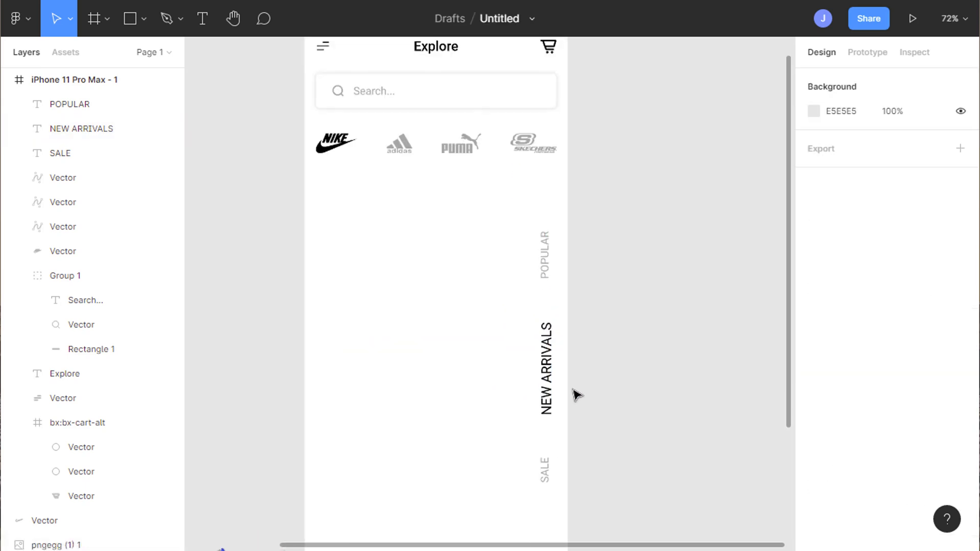
{"action": "key", "text": "r"}
{"action": "left_click_drag", "start_coordinate": [546, 447], "coordinate": [553, 248]}
{"action": "left_click", "coordinate": [812, 414]}
{"action": "mouse_move", "coordinate": [646, 326]}
{"action": "left_mouse_down"}
{"action": "mouse_move", "coordinate": [579, 361]}
{"action": "mouse_move", "coordinate": [581, 388]}
{"action": "left_mouse_up"}
{"action": "left_click", "coordinate": [591, 446]}
{"action": "left_click", "coordinate": [556, 404]}
{"action": "scroll", "coordinate": [552, 346], "scroll_direction": "up", "scroll_amount": 4}
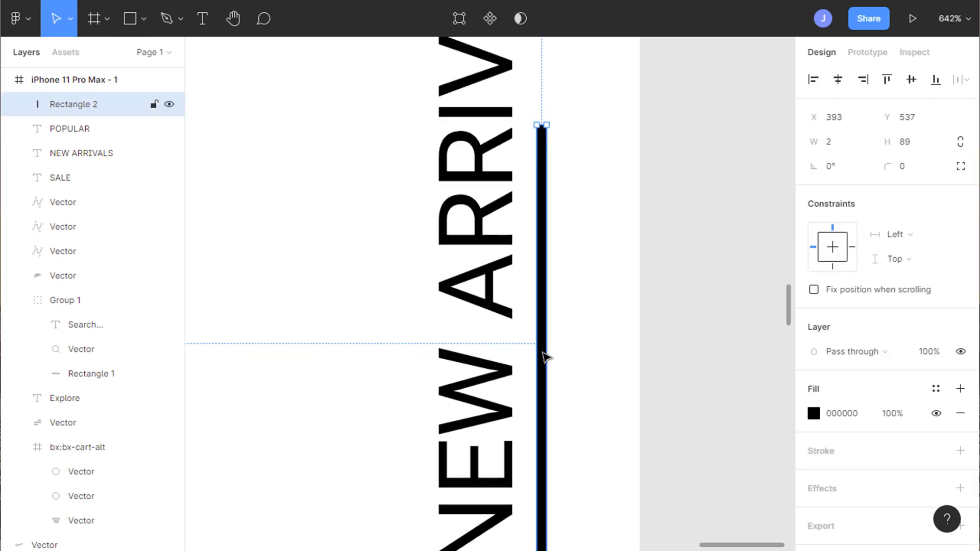
{"action": "scroll", "coordinate": [560, 356], "scroll_direction": "down", "scroll_amount": 12}
{"action": "left_click", "coordinate": [627, 372]}
Show the layout grid on the iPhone 11 Pro Max frame.
{"action": "scroll", "coordinate": [607, 454], "scroll_direction": "down", "scroll_amount": 1}
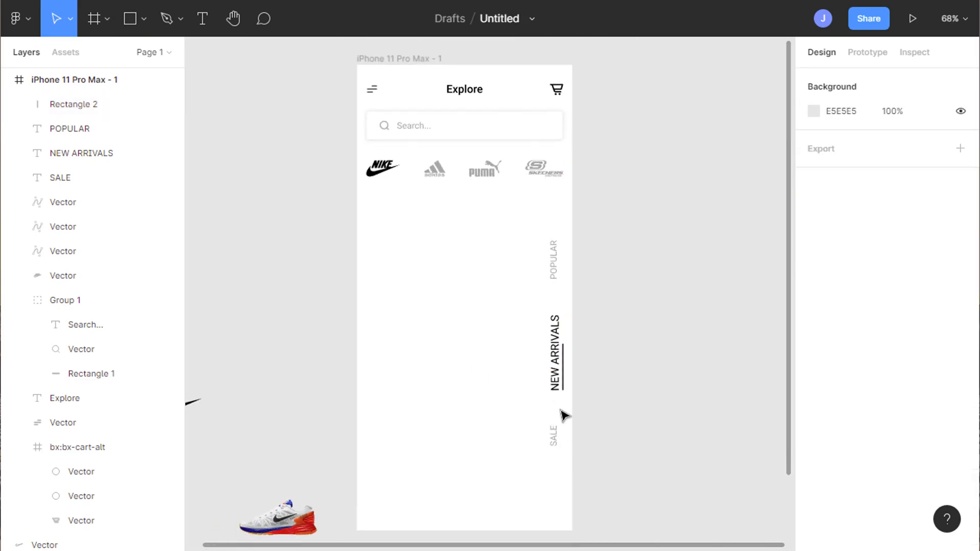
{"action": "scroll", "coordinate": [563, 405], "scroll_direction": "up", "scroll_amount": 3}
{"action": "scroll", "coordinate": [574, 419], "scroll_direction": "down", "scroll_amount": 3}
{"action": "scroll", "coordinate": [674, 256], "scroll_direction": "down", "scroll_amount": 3}
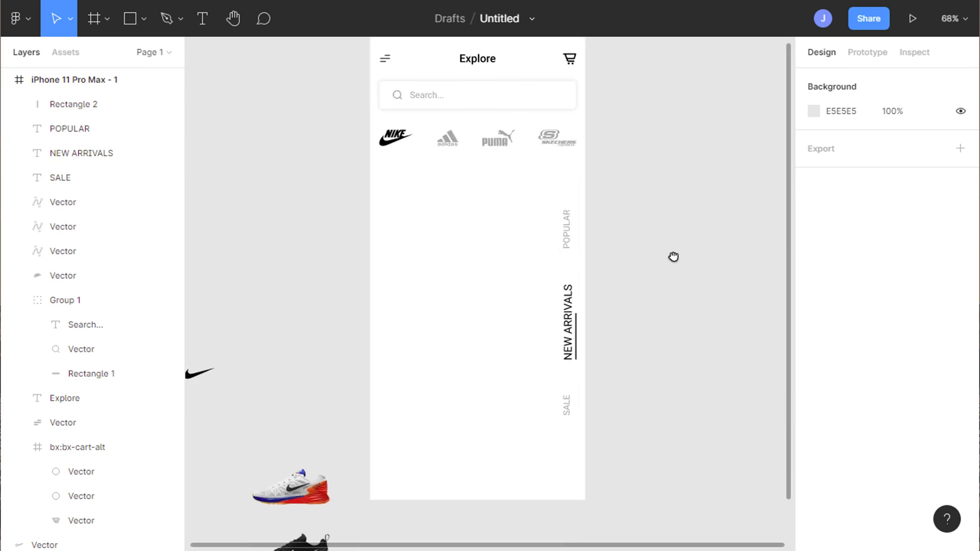
{"action": "key", "text": "r"}
{"action": "scroll", "coordinate": [498, 409], "scroll_direction": "down", "scroll_amount": 3}
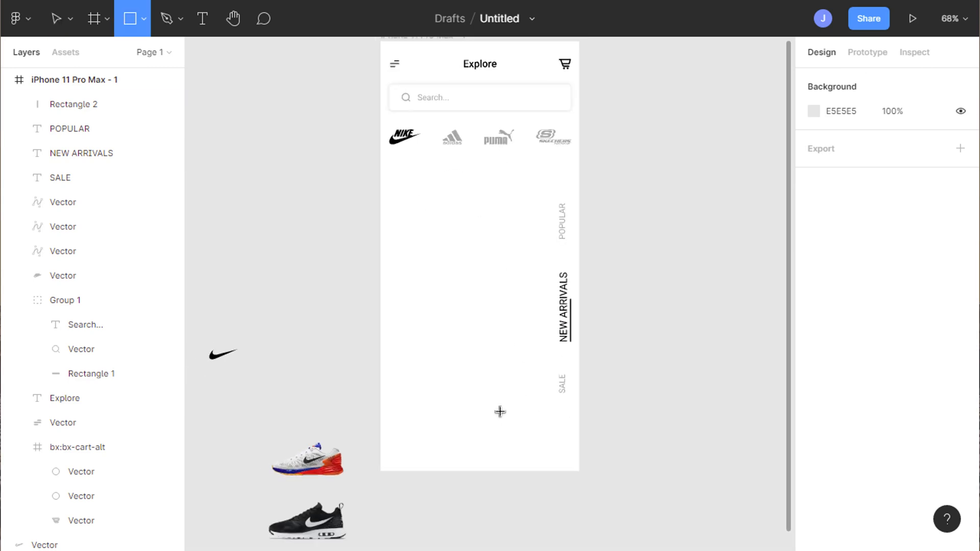
{"action": "left_click", "coordinate": [440, 82]}
{"action": "scroll", "coordinate": [916, 393], "scroll_direction": "down", "scroll_amount": 2}
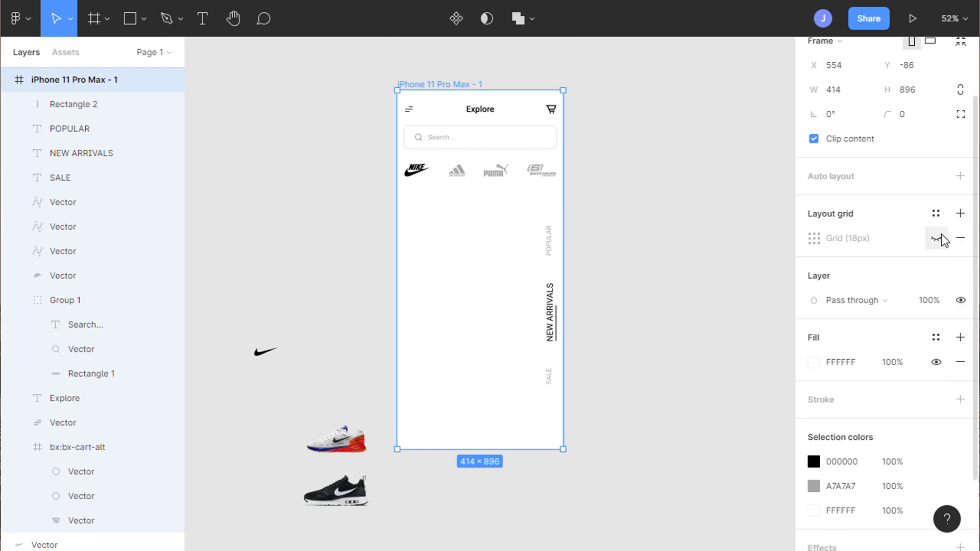
{"action": "left_click", "coordinate": [936, 237]}
Draw a 324 by 306 rectangle below the brand logos, at X 18 and Y 252, as the product card.
{"action": "scroll", "coordinate": [417, 204], "scroll_direction": "up", "scroll_amount": 2}
{"action": "key", "text": "r"}
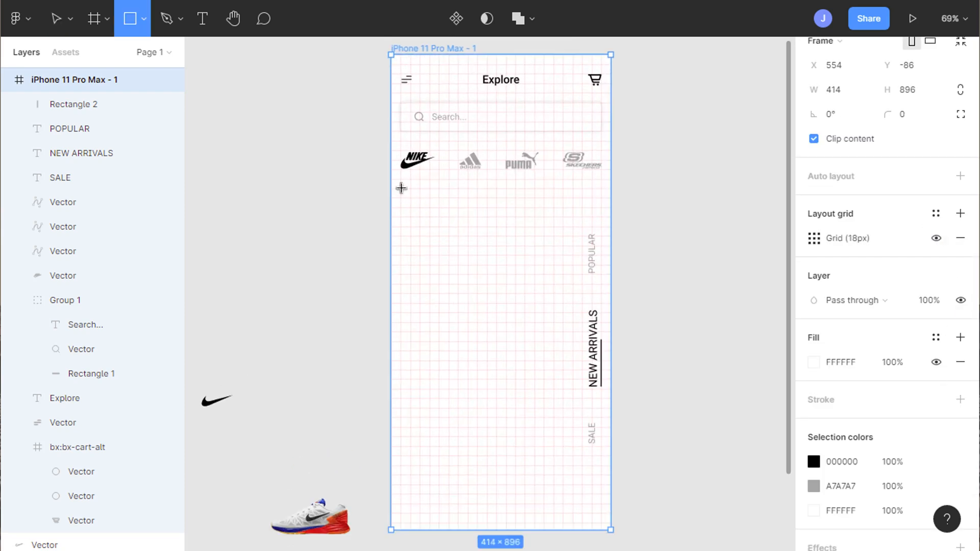
{"action": "mouse_move", "coordinate": [401, 188]}
{"action": "left_mouse_down"}
{"action": "mouse_move", "coordinate": [525, 328]}
{"action": "mouse_move", "coordinate": [562, 327]}
{"action": "mouse_move", "coordinate": [572, 354]}
{"action": "left_mouse_up"}
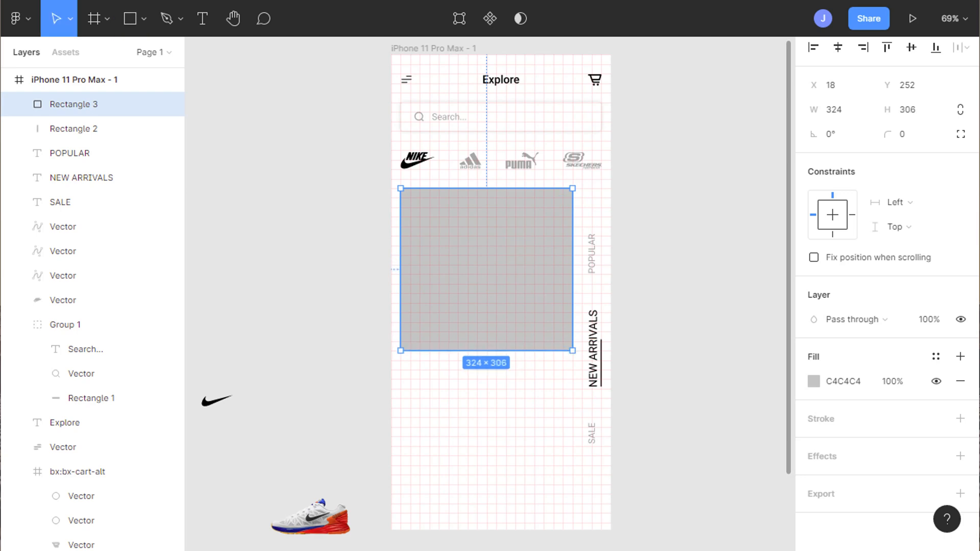
{"action": "mouse_move", "coordinate": [510, 308]}
{"action": "left_mouse_down"}
{"action": "mouse_move", "coordinate": [492, 307]}
{"action": "mouse_move", "coordinate": [518, 300]}
{"action": "left_mouse_up"}
{"action": "scroll", "coordinate": [407, 502], "scroll_direction": "down", "scroll_amount": 1}
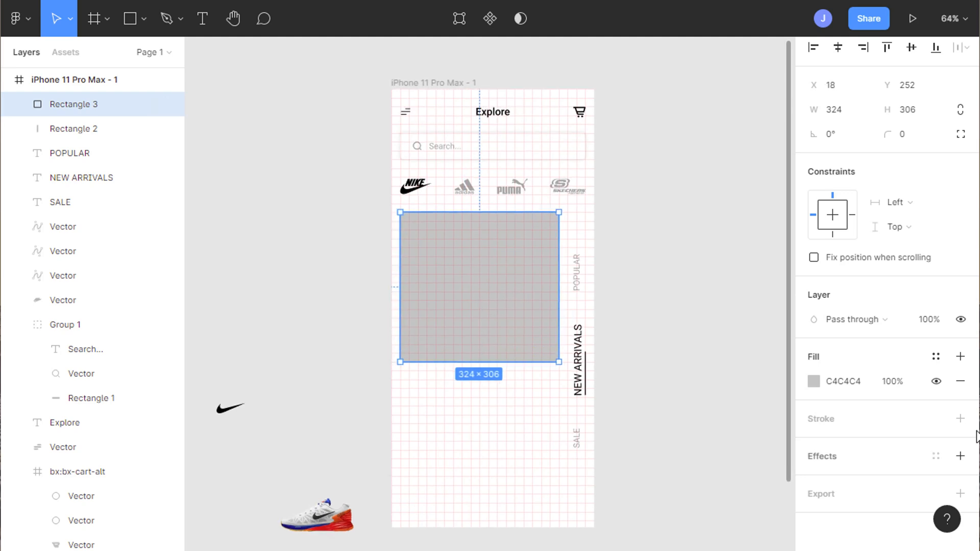
Copy the search bar's white fill, corner radius 6 and drop shadow onto the product card rectangle.
{"action": "left_click", "coordinate": [566, 152]}
{"action": "left_click", "coordinate": [502, 311]}
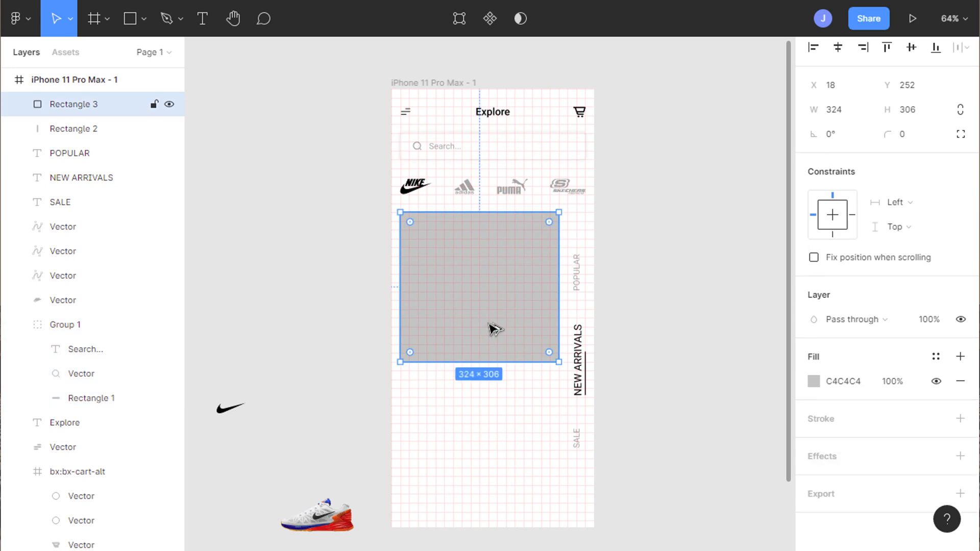
{"action": "left_click", "coordinate": [559, 153]}
{"action": "left_click", "coordinate": [526, 257]}
{"action": "left_click", "coordinate": [538, 154]}
{"action": "left_click", "coordinate": [136, 404]}
{"action": "key", "text": "ctrl+alt+c"}
{"action": "left_click", "coordinate": [510, 327]}
{"action": "key", "text": "ctrl+alt+v"}
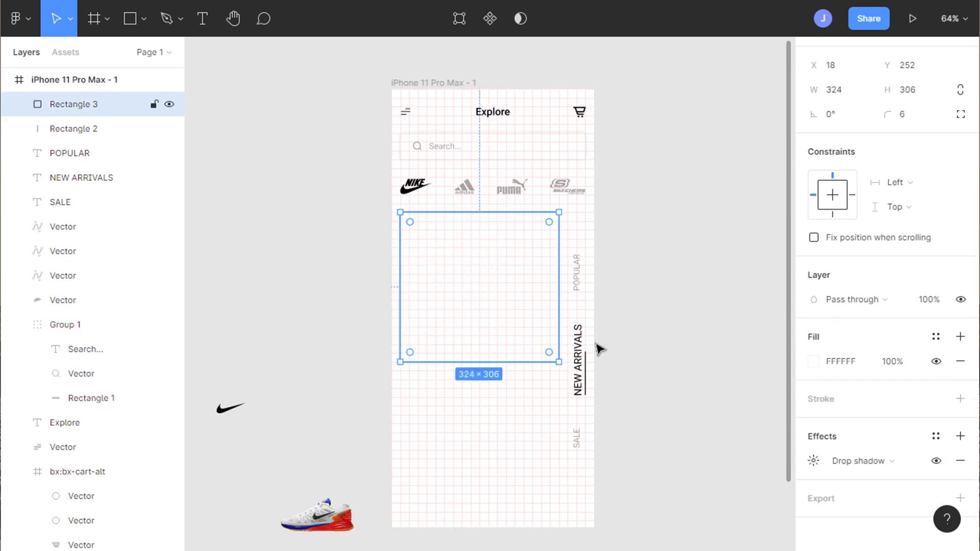
Hide the layout grid of the iPhone 11 Pro Max frame.
{"action": "left_click", "coordinate": [597, 345]}
{"action": "left_click", "coordinate": [497, 349]}
{"action": "left_click", "coordinate": [433, 83]}
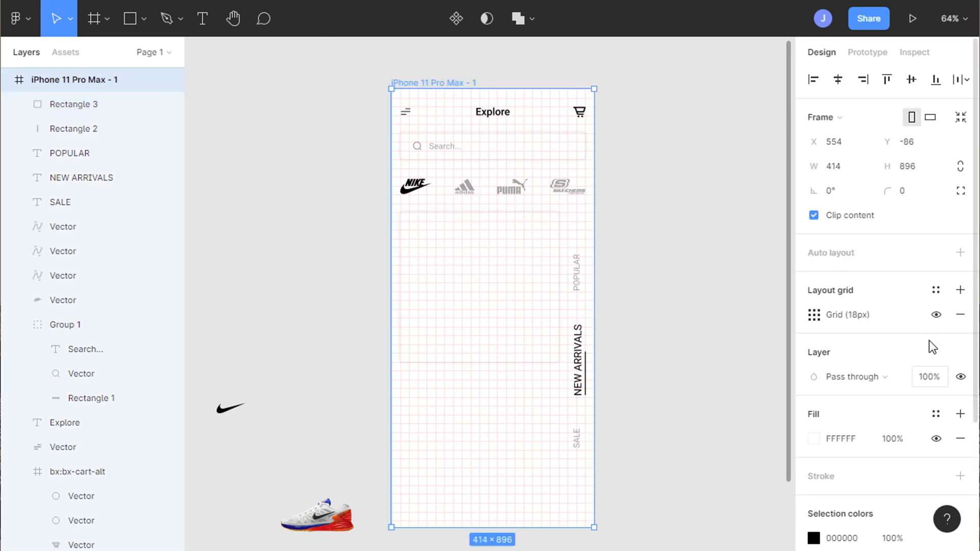
Try placing the product card lower in the frame and undo the move.
{"action": "left_click", "coordinate": [490, 313]}
{"action": "left_click_drag", "start_coordinate": [490, 313], "coordinate": [490, 445]}
{"action": "left_click", "coordinate": [627, 449]}
{"action": "key", "text": "ctrl+z"}
{"action": "key", "text": "ctrl+z"}
{"action": "left_click_drag", "start_coordinate": [473, 292], "coordinate": [474, 352]}
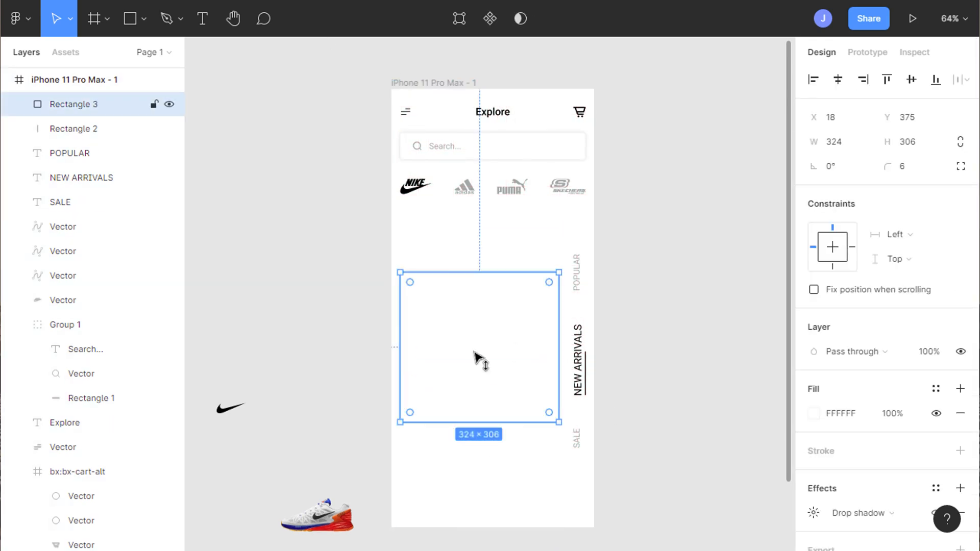
{"action": "key", "text": "ctrl+z"}
Move the Nike swoosh into the upper-left corner of the product card, at X 39 and Y 278.
{"action": "scroll", "coordinate": [357, 508], "scroll_direction": "down", "scroll_amount": 2}
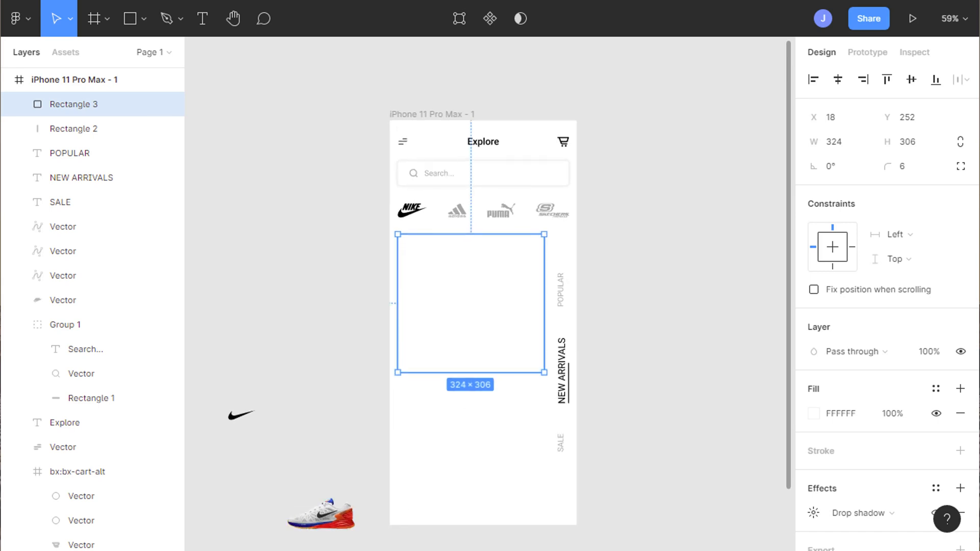
{"action": "left_click", "coordinate": [235, 417]}
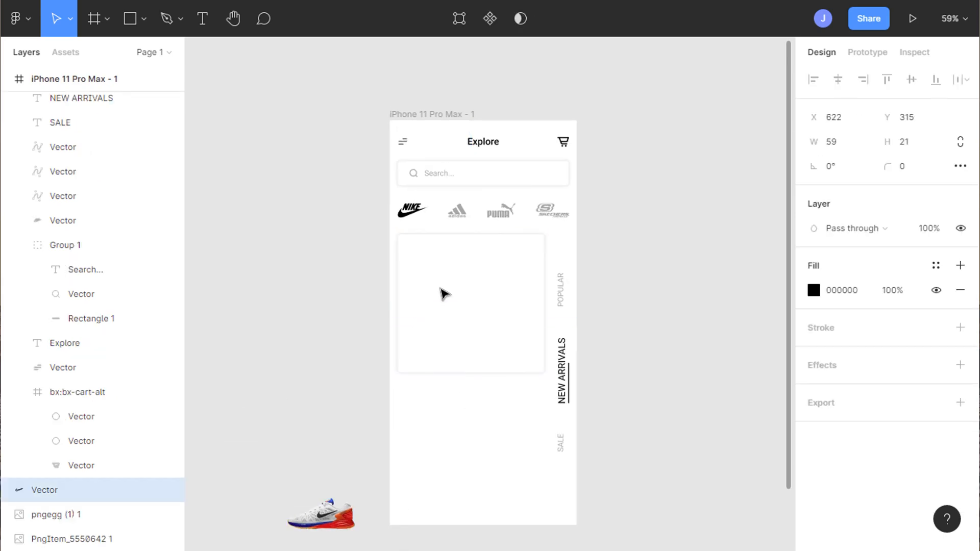
{"action": "left_click_drag", "start_coordinate": [444, 294], "coordinate": [418, 253]}
{"action": "scroll", "coordinate": [430, 252], "scroll_direction": "up", "scroll_amount": 1}
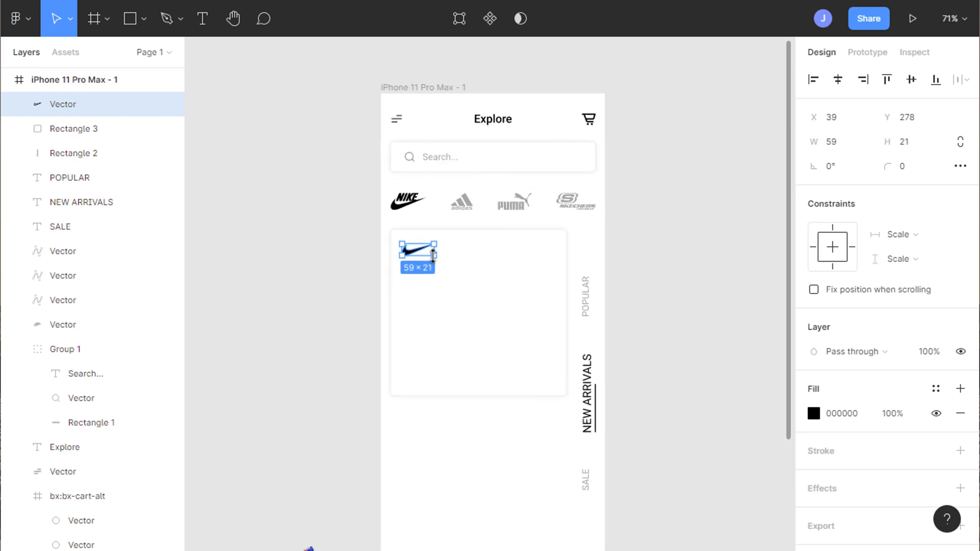
{"action": "scroll", "coordinate": [433, 253], "scroll_direction": "down", "scroll_amount": 2}
{"action": "left_click", "coordinate": [349, 284]}
{"action": "right_click", "coordinate": [462, 317]}
{"action": "left_click", "coordinate": [627, 384]}
{"action": "right_click", "coordinate": [472, 368]}
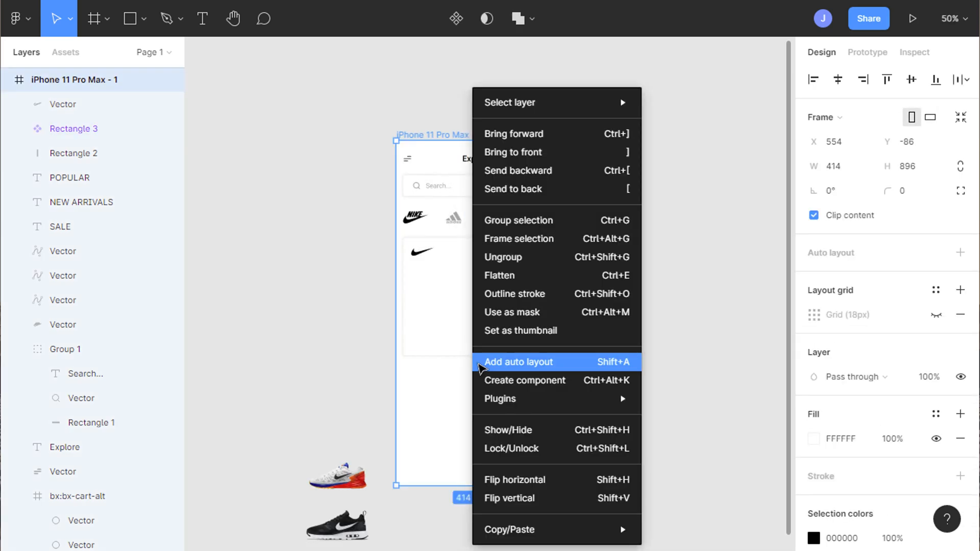
{"action": "left_click", "coordinate": [431, 367]}
{"action": "key", "text": "ctrl+z"}
{"action": "key", "text": "ctrl+z"}
Search Iconify for HEART and import the akar-icons:heart icon into the iPhone 11 Pro Max frame.
{"action": "right_click", "coordinate": [487, 378]}
{"action": "mouse_move", "coordinate": [524, 392]}
{"action": "left_click", "coordinate": [755, 258]}
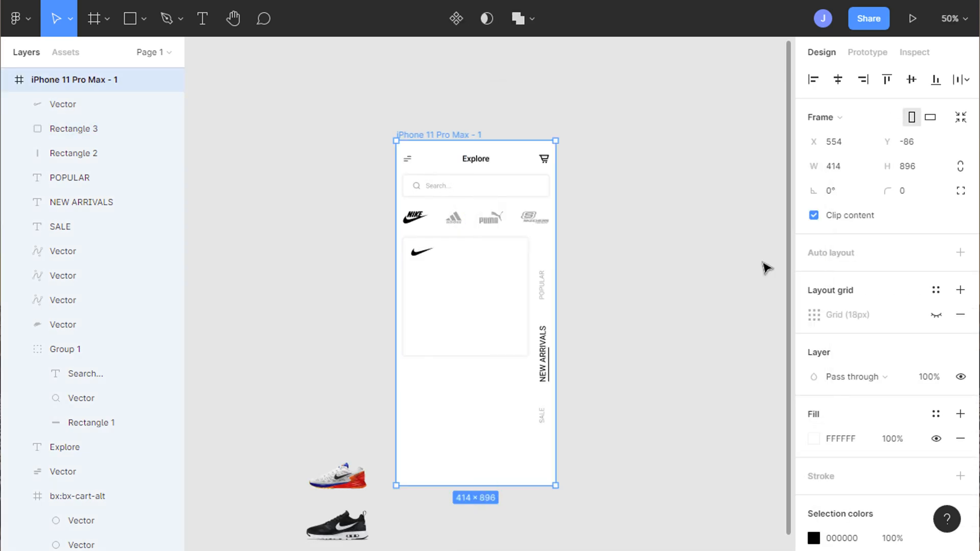
{"action": "type", "text": "HEA"}
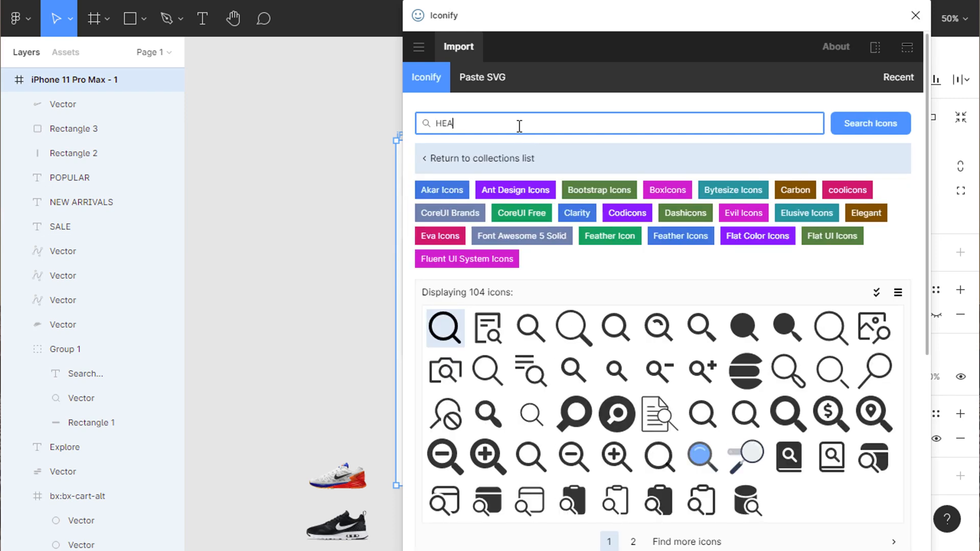
{"action": "type", "text": "RT"}
{"action": "key", "text": "Return"}
{"action": "scroll", "coordinate": [674, 440], "scroll_direction": "down", "scroll_amount": 7}
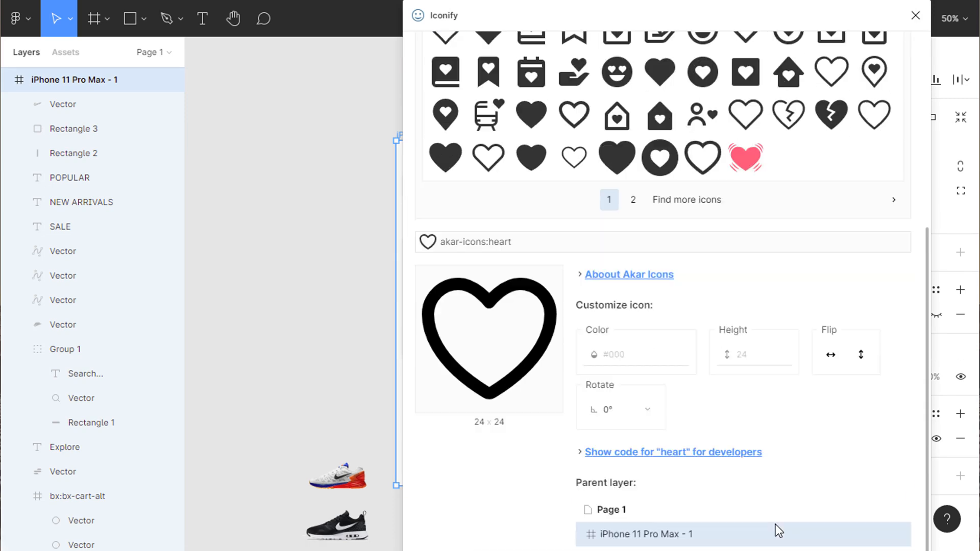
{"action": "scroll", "coordinate": [774, 525], "scroll_direction": "down", "scroll_amount": 1}
{"action": "left_click", "coordinate": [753, 547]}
{"action": "left_click", "coordinate": [346, 311]}
{"action": "left_click", "coordinate": [916, 15]}
Move the heart icon into the upper-right corner of the product card, at X 300 and Y 275.
{"action": "scroll", "coordinate": [505, 305], "scroll_direction": "down", "scroll_amount": 1}
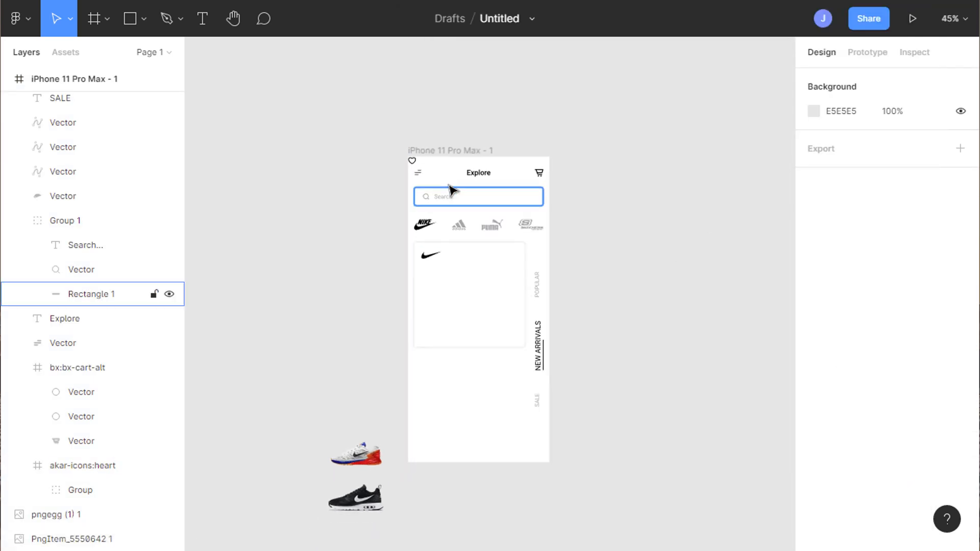
{"action": "scroll", "coordinate": [449, 186], "scroll_direction": "up", "scroll_amount": 3}
{"action": "left_click_drag", "start_coordinate": [396, 149], "coordinate": [559, 301]}
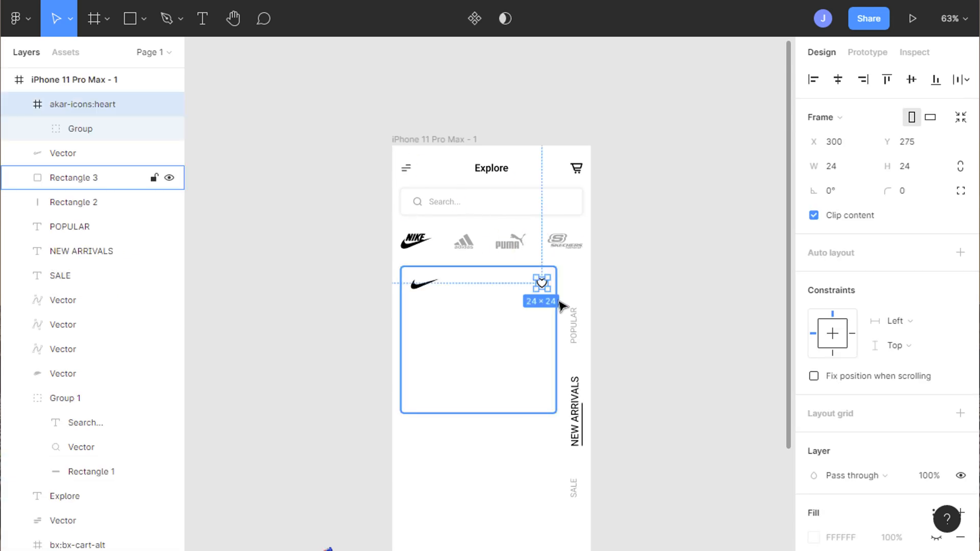
{"action": "scroll", "coordinate": [551, 285], "scroll_direction": "up", "scroll_amount": 3}
{"action": "left_click", "coordinate": [352, 303], "text": "shift"}
{"action": "scroll", "coordinate": [586, 332], "scroll_direction": "down", "scroll_amount": 2}
{"action": "scroll", "coordinate": [561, 317], "scroll_direction": "up", "scroll_amount": 1}
{"action": "left_click", "coordinate": [696, 325]}
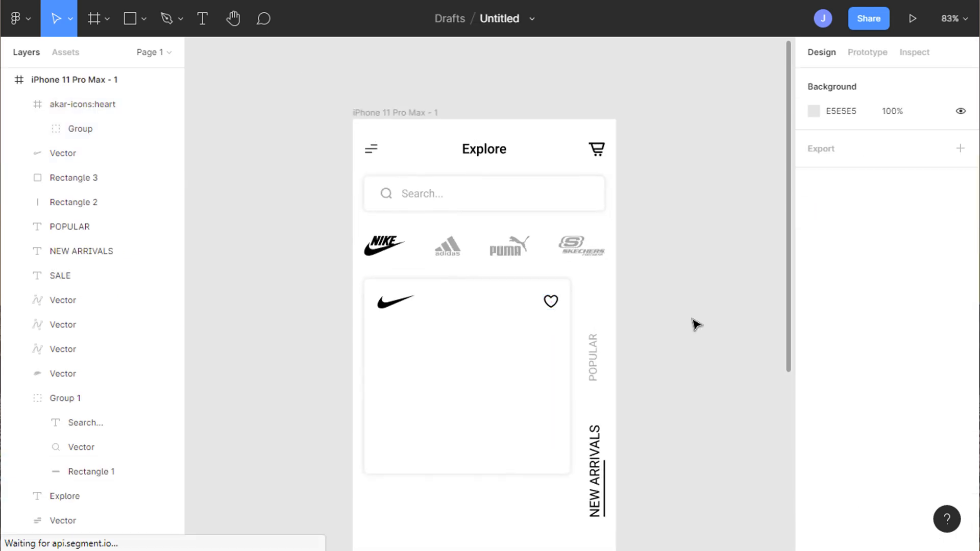
Recolor the heart icon with the gray from the document colors.
{"action": "left_click", "coordinate": [550, 301]}
{"action": "scroll", "coordinate": [859, 495], "scroll_direction": "down", "scroll_amount": 3}
{"action": "left_click", "coordinate": [814, 483]}
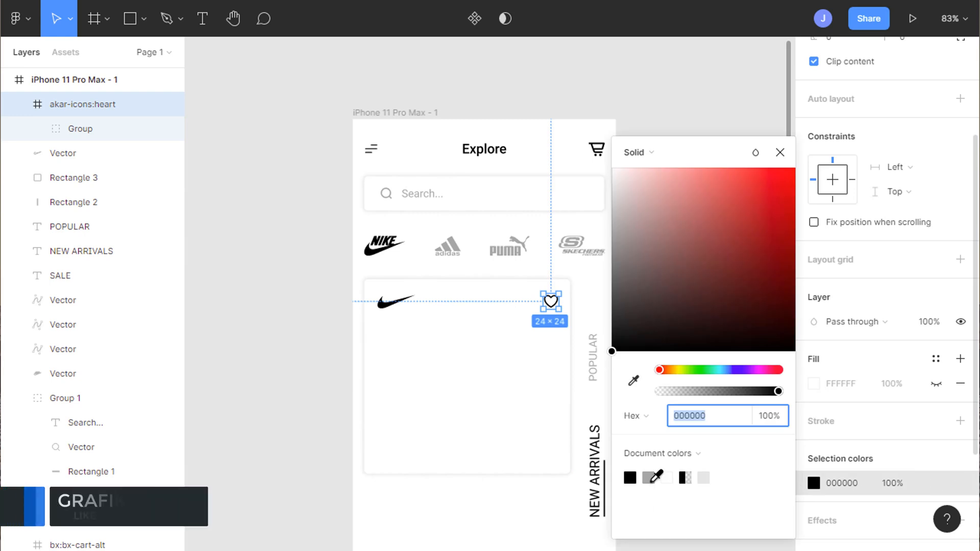
{"action": "left_click", "coordinate": [291, 415]}
{"action": "scroll", "coordinate": [733, 322], "scroll_direction": "down", "scroll_amount": 2}
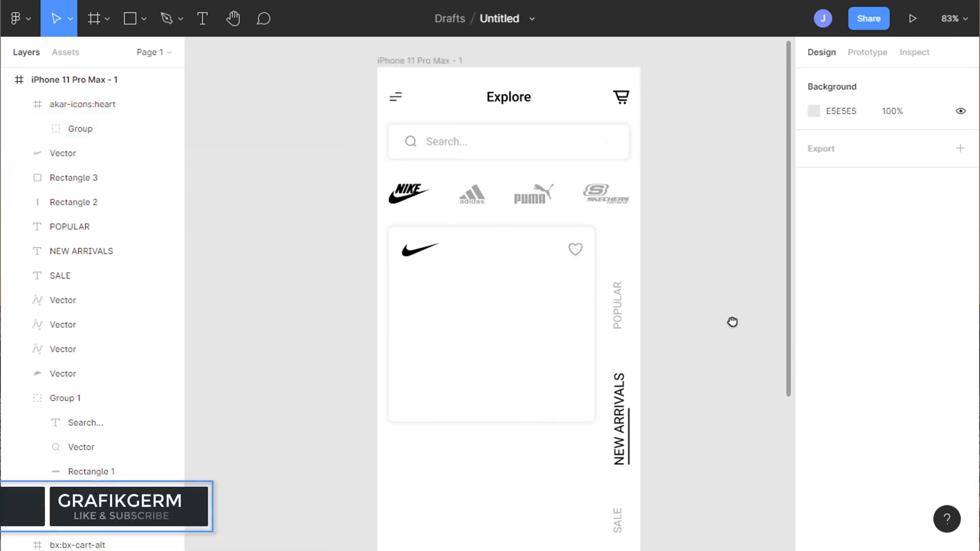
Shrink the heart icon to about 20 by 20, keeping it in the card's upper-right corner.
{"action": "left_click", "coordinate": [576, 253]}
{"action": "scroll", "coordinate": [580, 252], "scroll_direction": "up", "scroll_amount": 5}
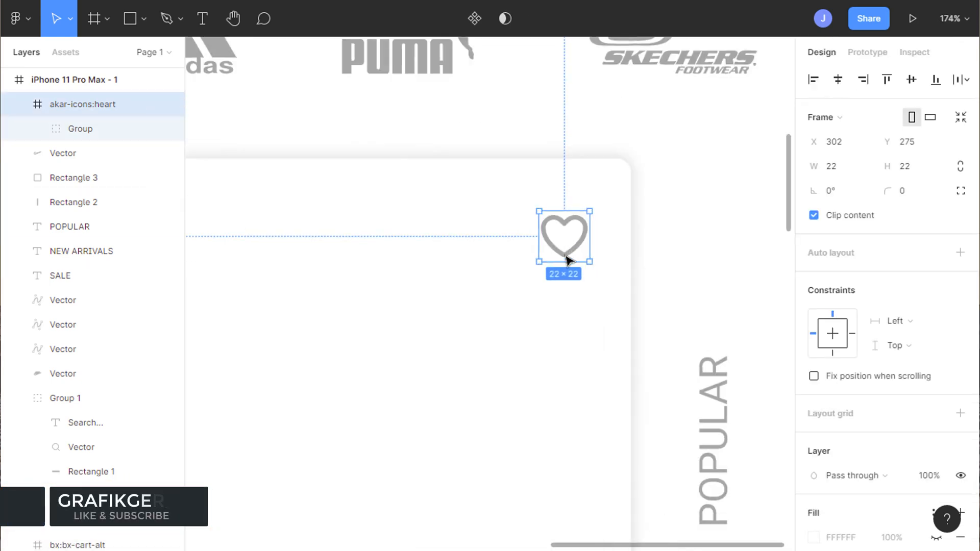
{"action": "left_click_drag", "start_coordinate": [541, 261], "coordinate": [544, 257]}
{"action": "scroll", "coordinate": [603, 264], "scroll_direction": "down", "scroll_amount": 4}
Align the vertical centers of the Nike swoosh and the heart icon in the product card.
{"action": "left_click", "coordinate": [394, 258]}
{"action": "scroll", "coordinate": [394, 260], "scroll_direction": "up", "scroll_amount": 1}
{"action": "left_click", "coordinate": [618, 255], "text": "shift"}
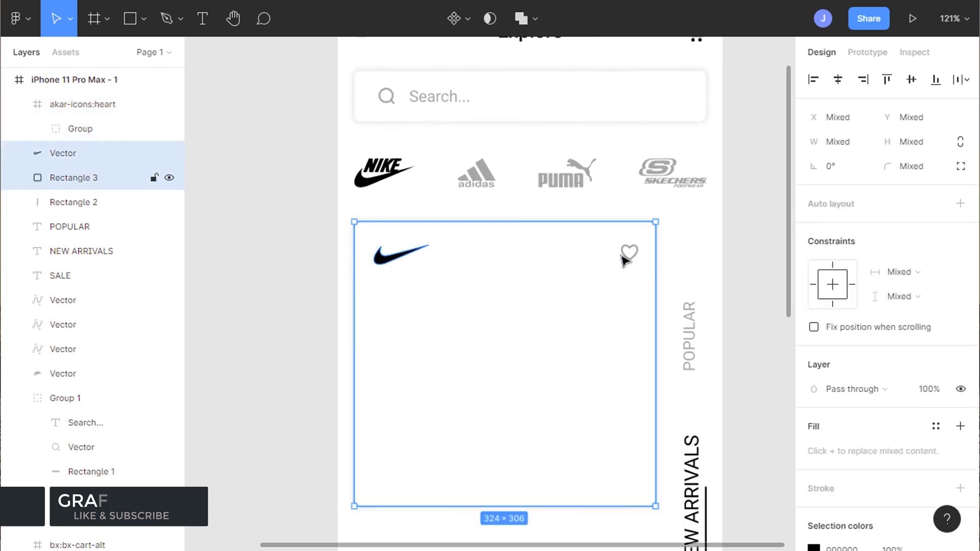
{"action": "left_click", "coordinate": [622, 255], "text": "shift"}
{"action": "left_click", "coordinate": [627, 254], "text": "shift"}
{"action": "left_click", "coordinate": [911, 80]}
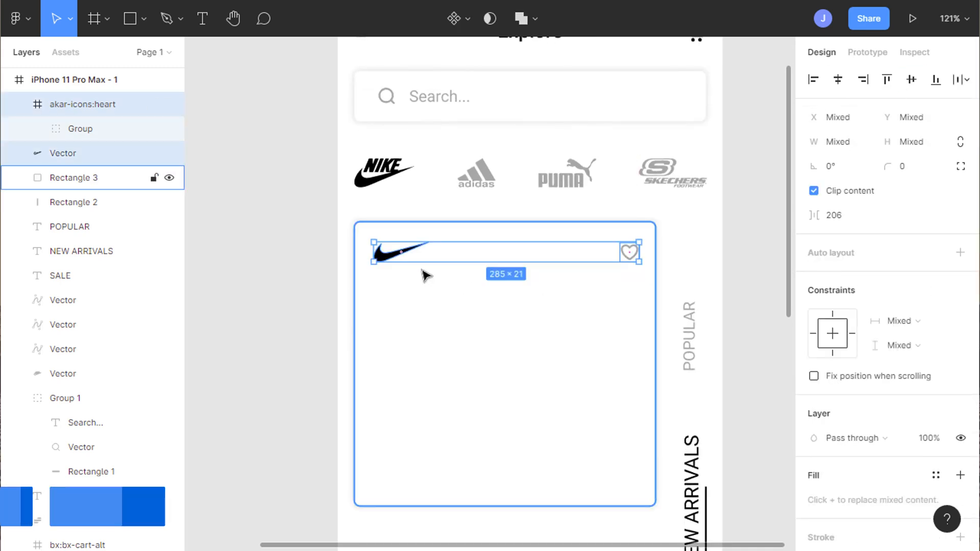
{"action": "left_click", "coordinate": [252, 295]}
Move the black Nike shoe image up to the empty canvas beside the product card.
{"action": "scroll", "coordinate": [409, 245], "scroll_direction": "down", "scroll_amount": 3}
{"action": "scroll", "coordinate": [421, 323], "scroll_direction": "down", "scroll_amount": 5}
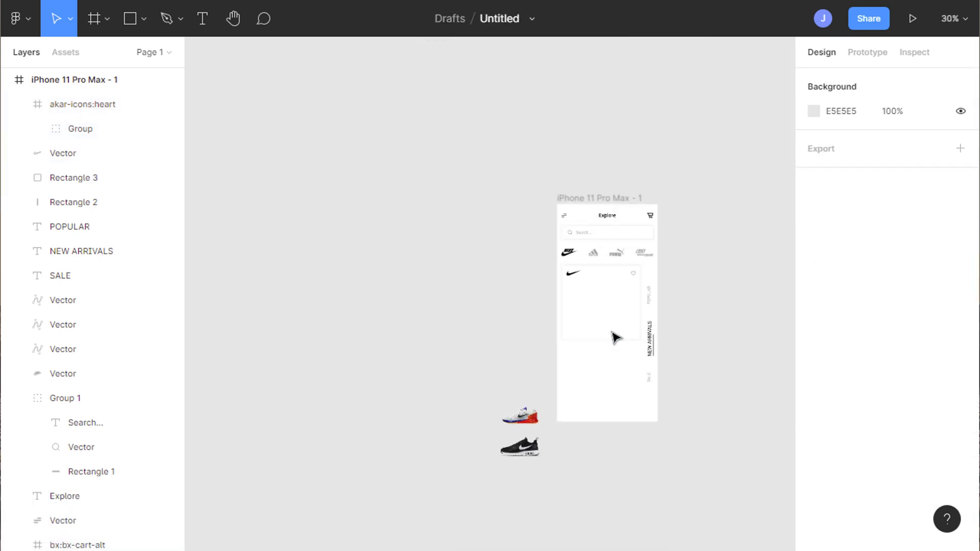
{"action": "scroll", "coordinate": [614, 337], "scroll_direction": "up", "scroll_amount": 3}
{"action": "left_click", "coordinate": [459, 513]}
{"action": "left_click_drag", "start_coordinate": [460, 513], "coordinate": [489, 272]}
Crop the empty space above and below the black shoe, leaving the image 196 by 88.
{"action": "double_click", "coordinate": [474, 271]}
{"action": "left_click", "coordinate": [647, 220]}
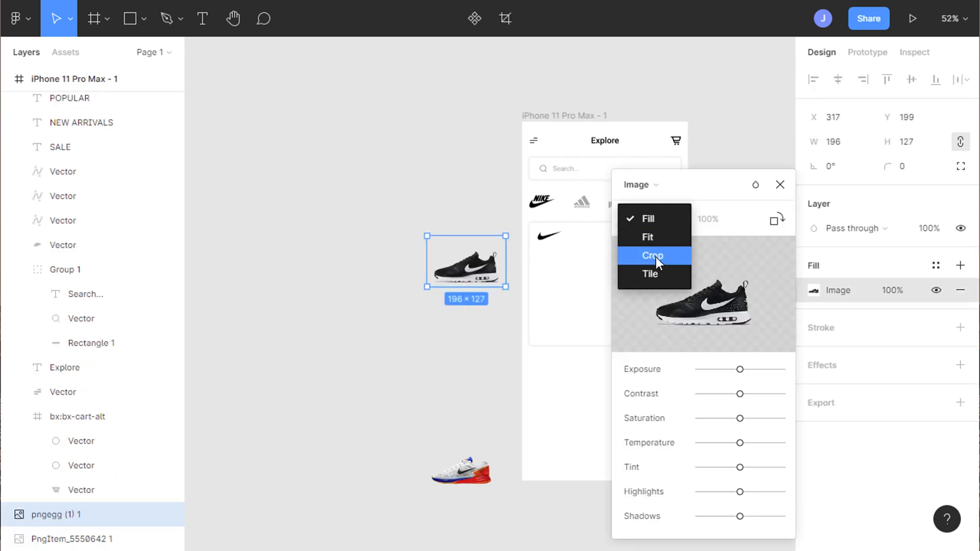
{"action": "left_click", "coordinate": [656, 256]}
{"action": "scroll", "coordinate": [460, 254], "scroll_direction": "up", "scroll_amount": 4}
{"action": "scroll", "coordinate": [461, 253], "scroll_direction": "up", "scroll_amount": 4}
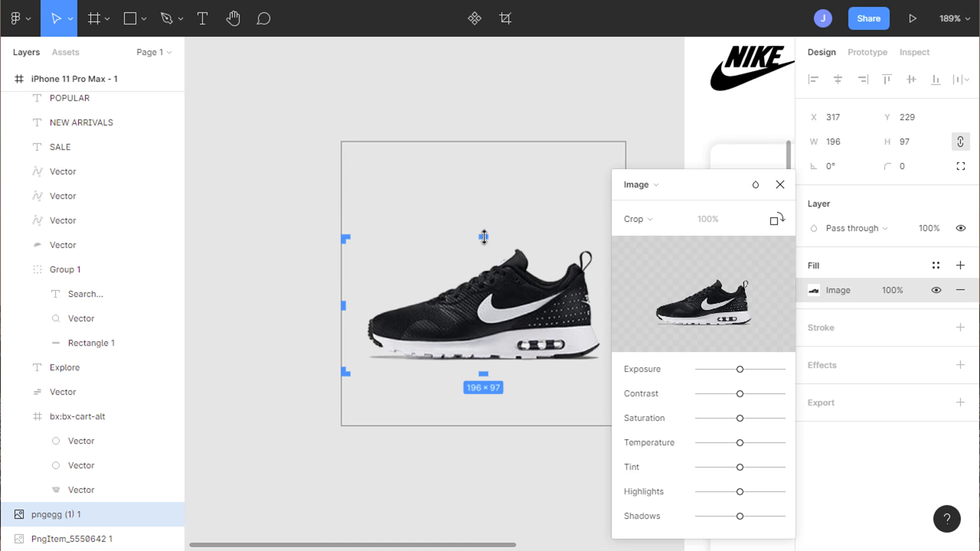
{"action": "left_click", "coordinate": [482, 482]}
{"action": "scroll", "coordinate": [333, 408], "scroll_direction": "down", "scroll_amount": 7}
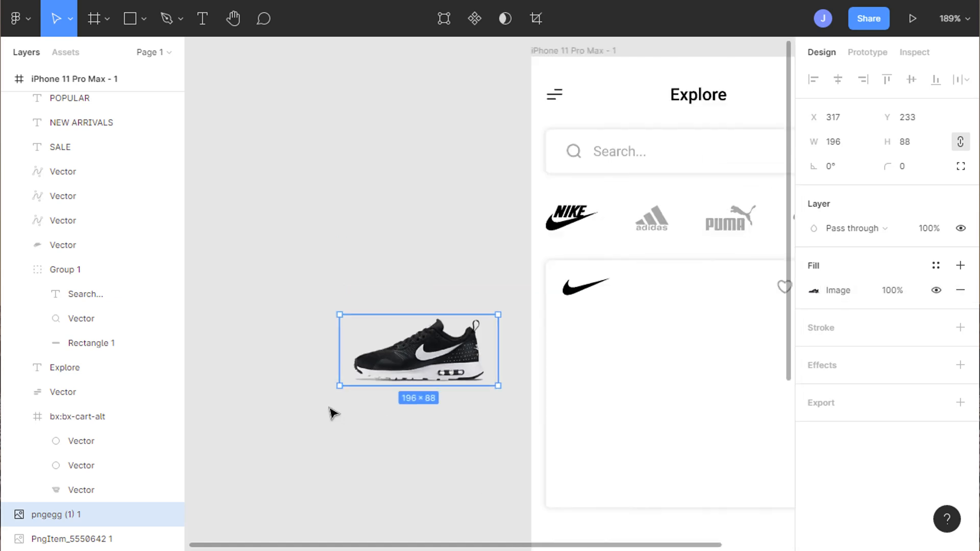
Place the black shoe image in the product card and enlarge it to 312 by 140, at X 29 and Y 337.
{"action": "left_click_drag", "start_coordinate": [389, 387], "coordinate": [514, 408]}
{"action": "left_click_drag", "start_coordinate": [537, 376], "coordinate": [569, 370]}
{"action": "scroll", "coordinate": [514, 399], "scroll_direction": "up", "scroll_amount": 2}
{"action": "left_click_drag", "start_coordinate": [515, 400], "coordinate": [491, 399]}
{"action": "left_click_drag", "start_coordinate": [565, 363], "coordinate": [594, 350]}
{"action": "left_click_drag", "start_coordinate": [542, 402], "coordinate": [541, 409]}
Crop the empty margins at the left and right sides of the black shoe image.
{"action": "double_click", "coordinate": [541, 408]}
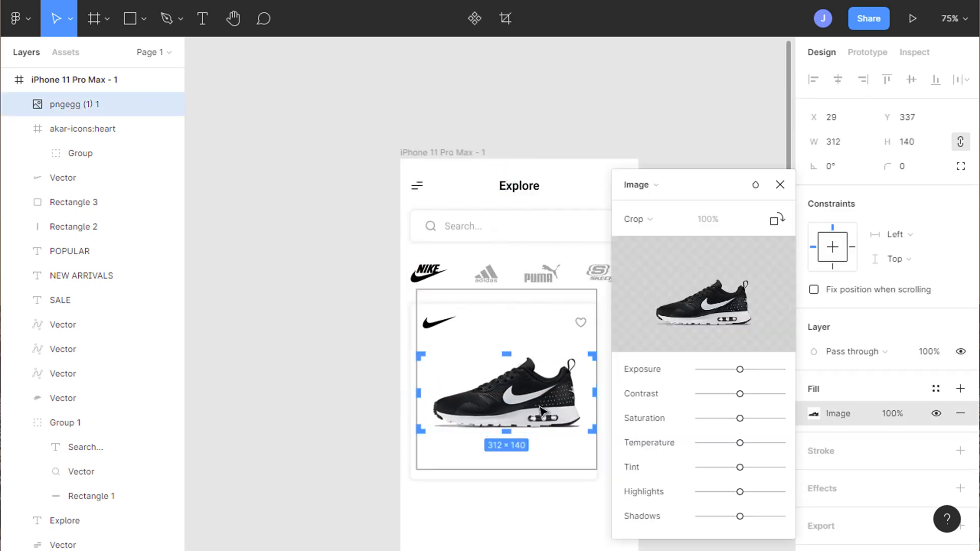
{"action": "scroll", "coordinate": [564, 400], "scroll_direction": "up", "scroll_amount": 2}
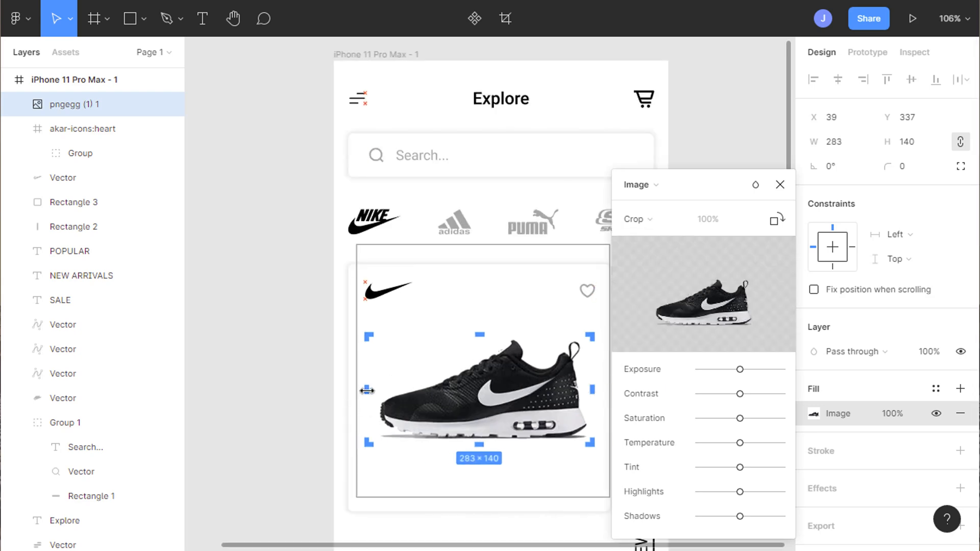
{"action": "left_click_drag", "start_coordinate": [367, 390], "coordinate": [371, 391]}
{"action": "left_click", "coordinate": [321, 408]}
Enlarge the cropped shoe image to 291 by 147 and position it at X 26, Y 331 in the card.
{"action": "left_click_drag", "start_coordinate": [466, 410], "coordinate": [459, 410]}
{"action": "left_click_drag", "start_coordinate": [592, 330], "coordinate": [600, 326]}
{"action": "left_click_drag", "start_coordinate": [539, 403], "coordinate": [534, 405]}
Extend the product card's lower edge to a height of 360.
{"action": "scroll", "coordinate": [449, 322], "scroll_direction": "down", "scroll_amount": 1}
{"action": "scroll", "coordinate": [449, 321], "scroll_direction": "down", "scroll_amount": 3}
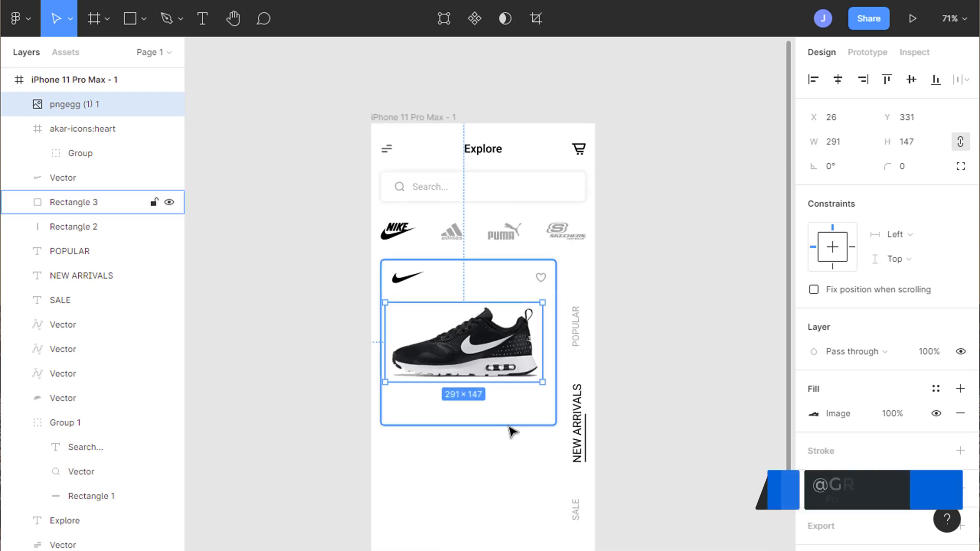
{"action": "left_click", "coordinate": [513, 424]}
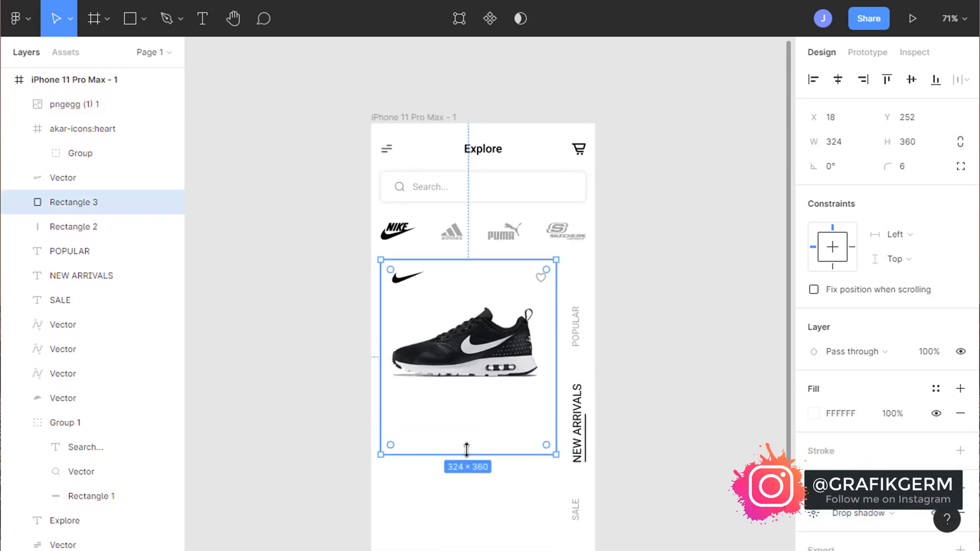
Add the text "Nike Air Max Plus III" beneath the shoe in the product card, at about X 39, Y 514.
{"action": "key", "text": "t"}
{"action": "left_click", "coordinate": [414, 408]}
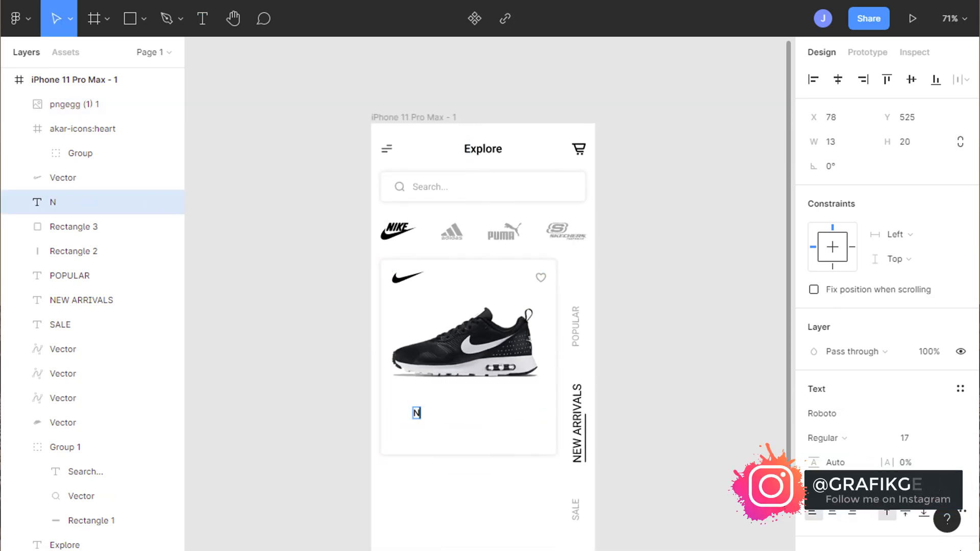
{"action": "type", "text": "Nike Air Max Plus III"}
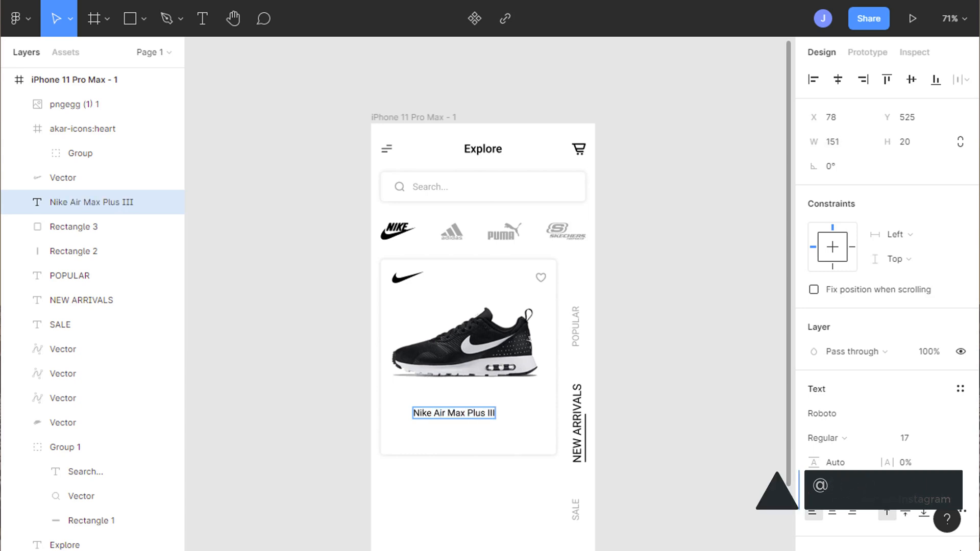
{"action": "key", "text": "Escape"}
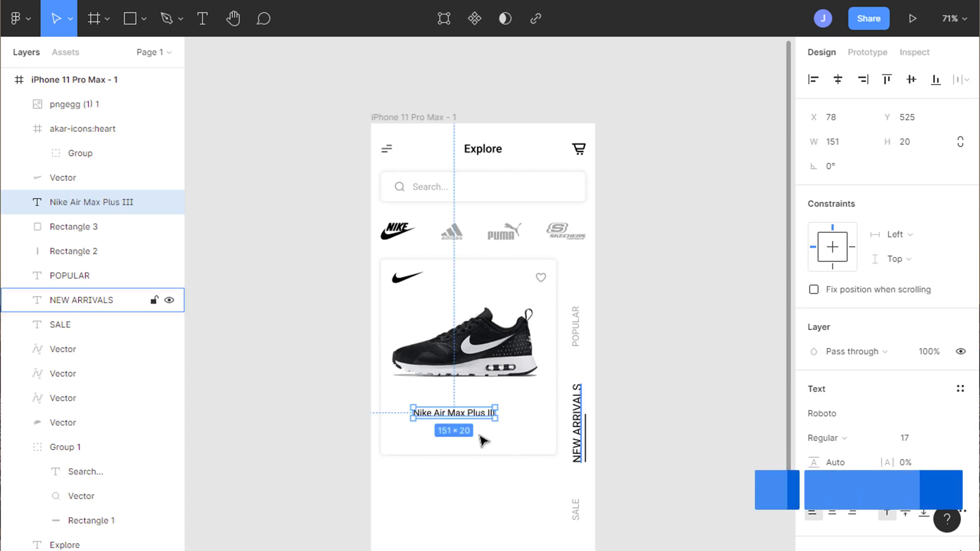
{"action": "mouse_move", "coordinate": [462, 414]}
{"action": "left_mouse_down"}
{"action": "mouse_move", "coordinate": [443, 418]}
{"action": "mouse_move", "coordinate": [465, 410]}
{"action": "left_mouse_up"}
{"action": "scroll", "coordinate": [450, 418], "scroll_direction": "up", "scroll_amount": 2}
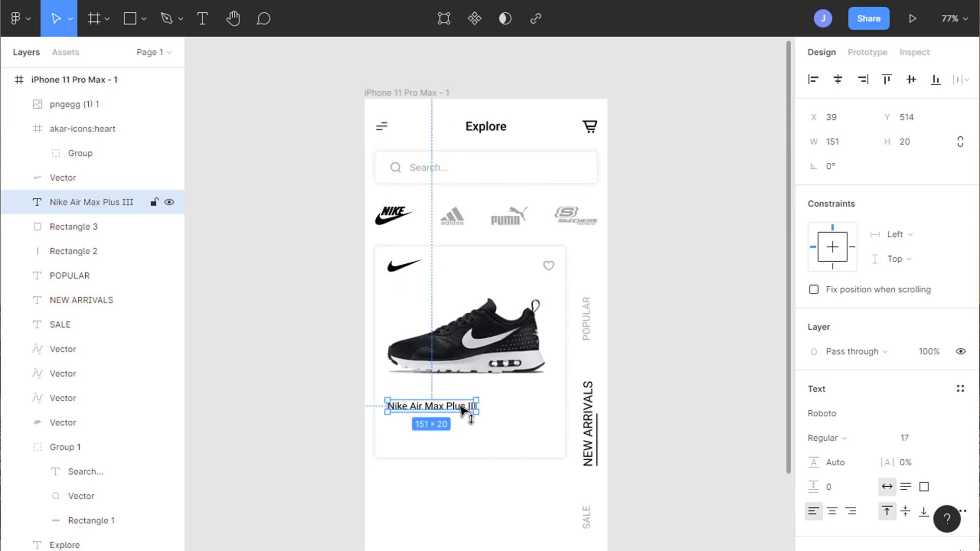
{"action": "scroll", "coordinate": [443, 408], "scroll_direction": "down", "scroll_amount": 3}
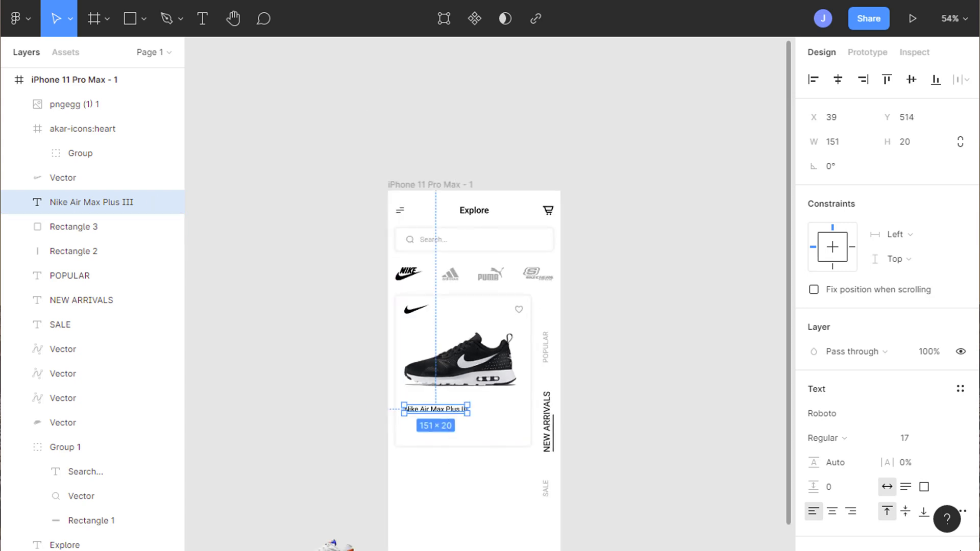
Try the grey A7A7A7 fill on the product name text.
{"action": "scroll", "coordinate": [448, 426], "scroll_direction": "up", "scroll_amount": 4}
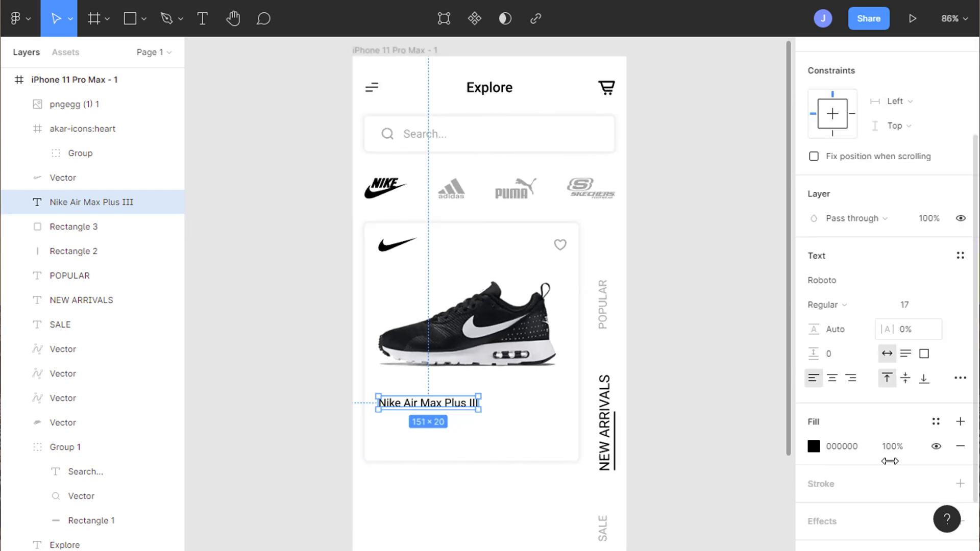
{"action": "scroll", "coordinate": [433, 421], "scroll_direction": "up", "scroll_amount": 1}
{"action": "left_click", "coordinate": [814, 382]}
{"action": "left_click", "coordinate": [647, 477]}
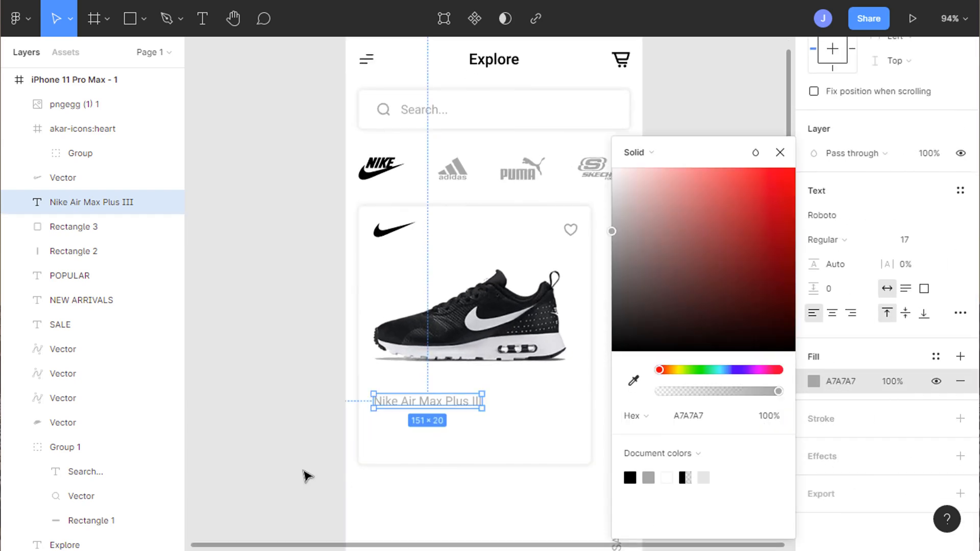
{"action": "left_click", "coordinate": [224, 454]}
{"action": "key", "text": "ctrl+z"}
Hide the product card's background rectangle.
{"action": "scroll", "coordinate": [451, 382], "scroll_direction": "down", "scroll_amount": 1}
{"action": "right_click", "coordinate": [438, 435]}
{"action": "left_click", "coordinate": [444, 432]}
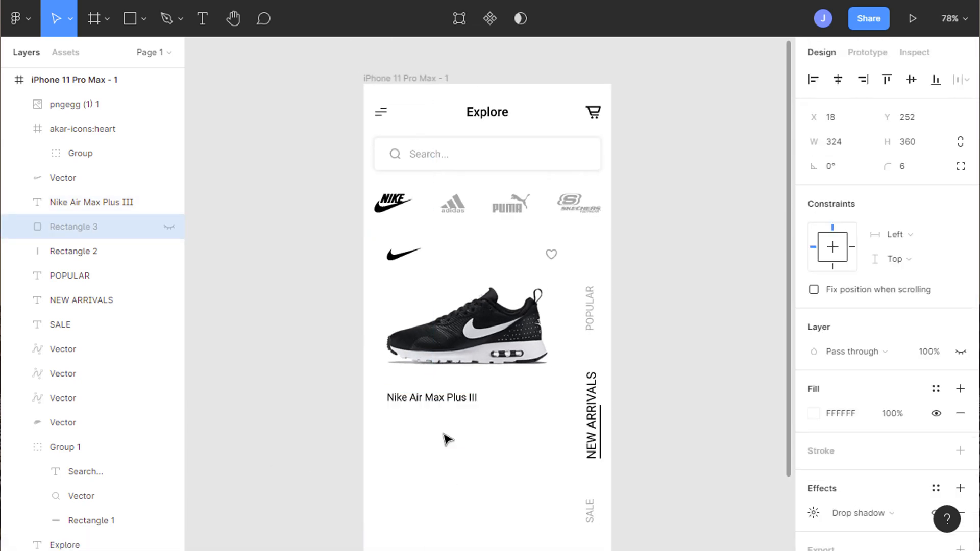
Search Iconify for "star" and import the filled Ant Design star and the outlined Akar star into the screen.
{"action": "right_click", "coordinate": [526, 434]}
{"action": "mouse_move", "coordinate": [586, 399]}
{"action": "left_click", "coordinate": [724, 259]}
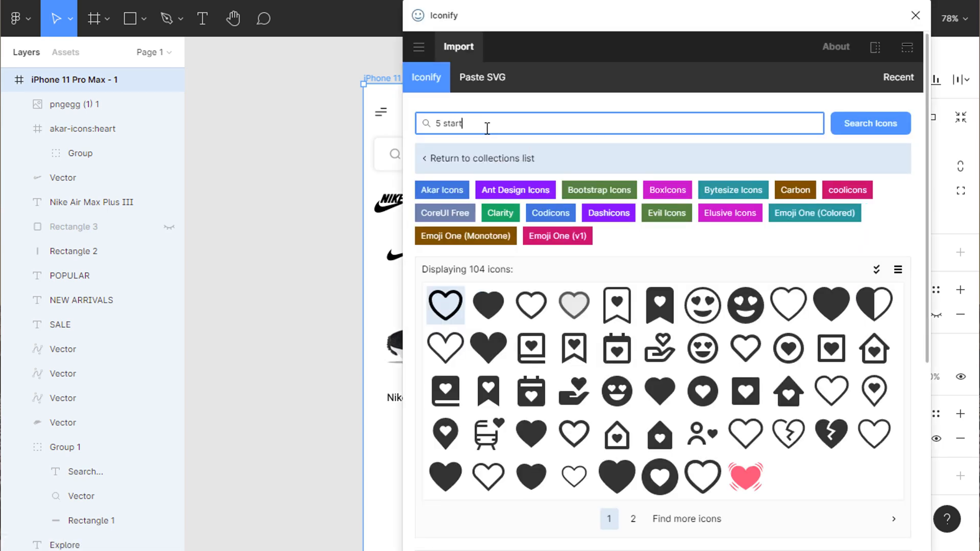
{"action": "key", "text": "BackSpace"}
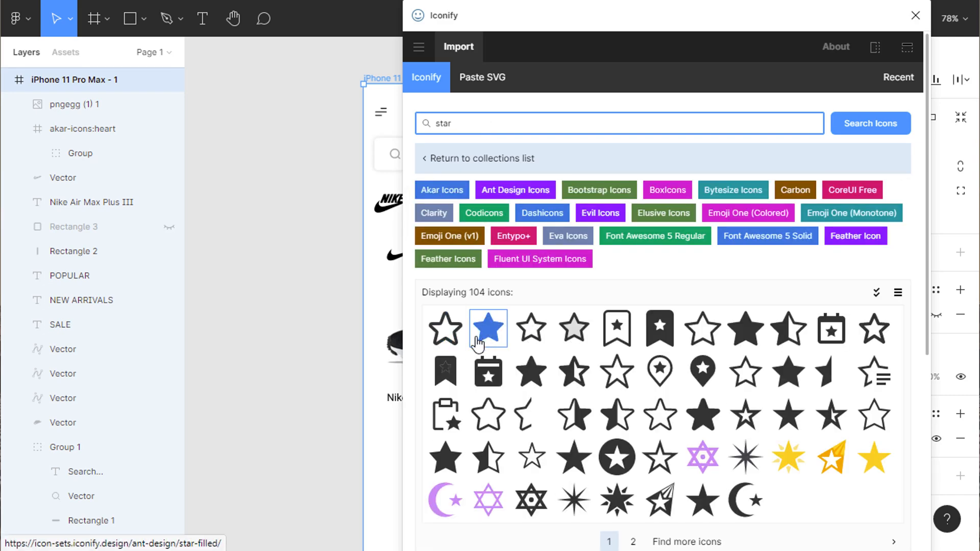
{"action": "left_click", "coordinate": [485, 334]}
{"action": "left_click", "coordinate": [769, 549]}
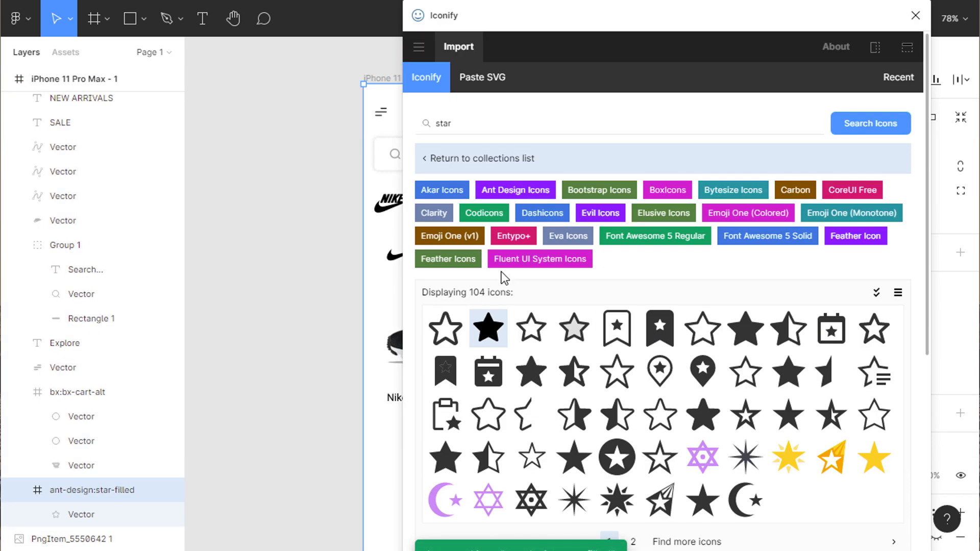
{"action": "left_click", "coordinate": [446, 328]}
{"action": "left_click", "coordinate": [752, 549]}
{"action": "left_click", "coordinate": [915, 15]}
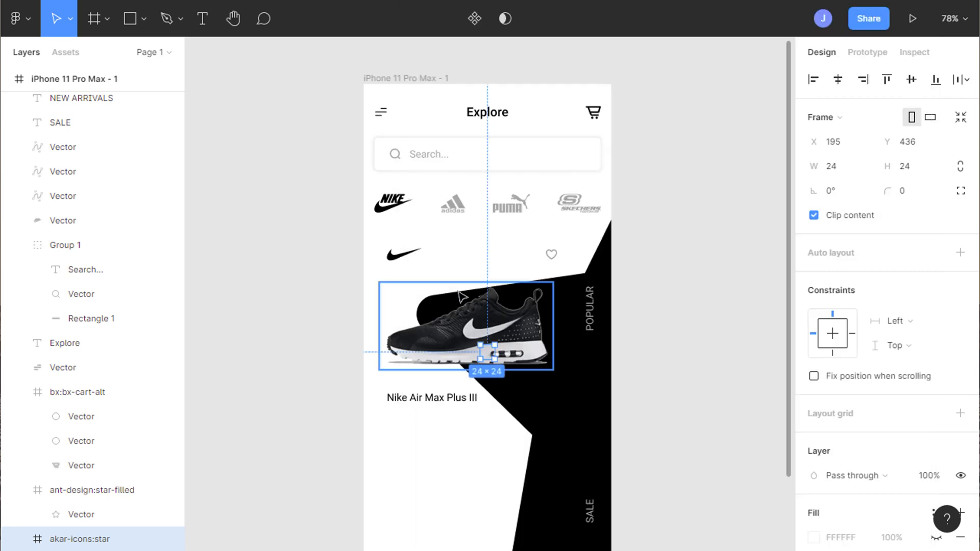
Shrink the oversized filled star icon to about 33 by 32 and leave it in the empty area below the product name.
{"action": "scroll", "coordinate": [390, 229], "scroll_direction": "down", "scroll_amount": 1}
{"action": "scroll", "coordinate": [480, 400], "scroll_direction": "up", "scroll_amount": 2}
{"action": "left_click", "coordinate": [56, 490], "text": "shift"}
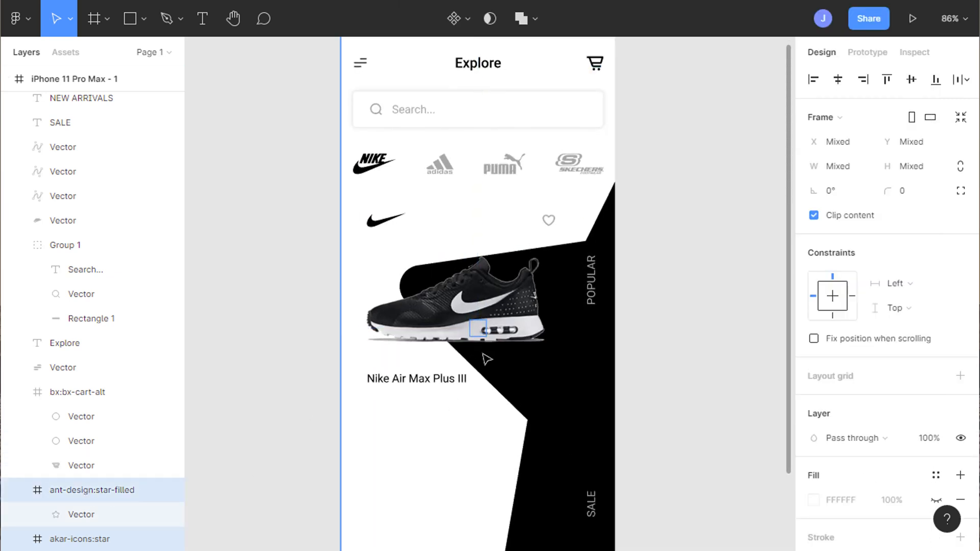
{"action": "scroll", "coordinate": [543, 388], "scroll_direction": "down", "scroll_amount": 1}
{"action": "scroll", "coordinate": [543, 374], "scroll_direction": "down", "scroll_amount": 3}
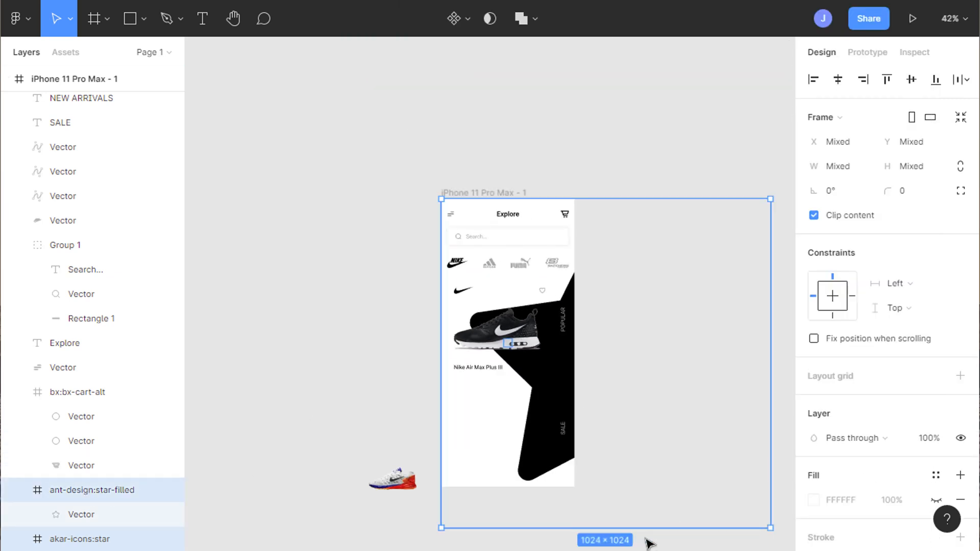
{"action": "left_click", "coordinate": [449, 193]}
{"action": "left_click", "coordinate": [545, 415]}
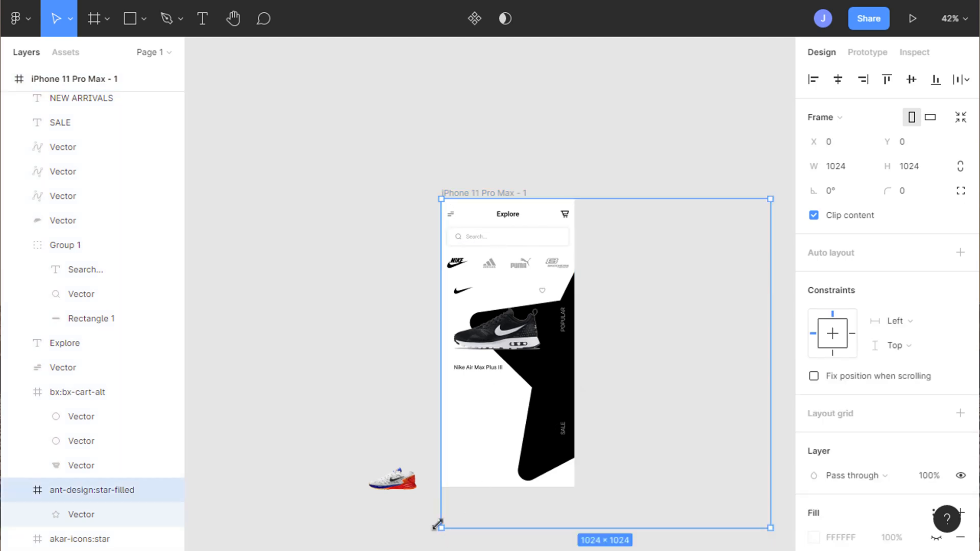
{"action": "left_click_drag", "start_coordinate": [438, 525], "coordinate": [490, 474]}
{"action": "scroll", "coordinate": [501, 383], "scroll_direction": "up", "scroll_amount": 3}
Move the outlined star beside the filled star, to about X 190, Y 722, and ungroup both star icon frames.
{"action": "left_click", "coordinate": [76, 539]}
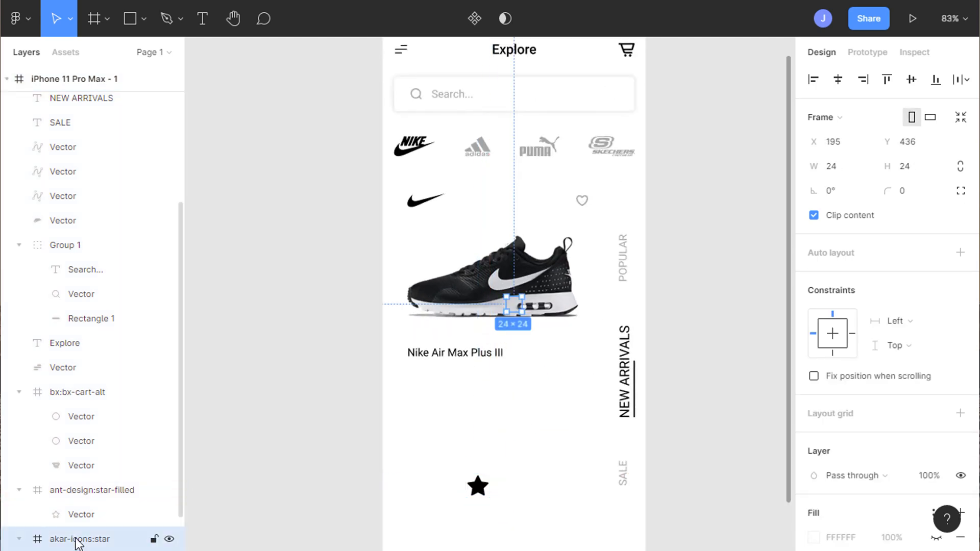
{"action": "left_click_drag", "start_coordinate": [507, 359], "coordinate": [511, 485]}
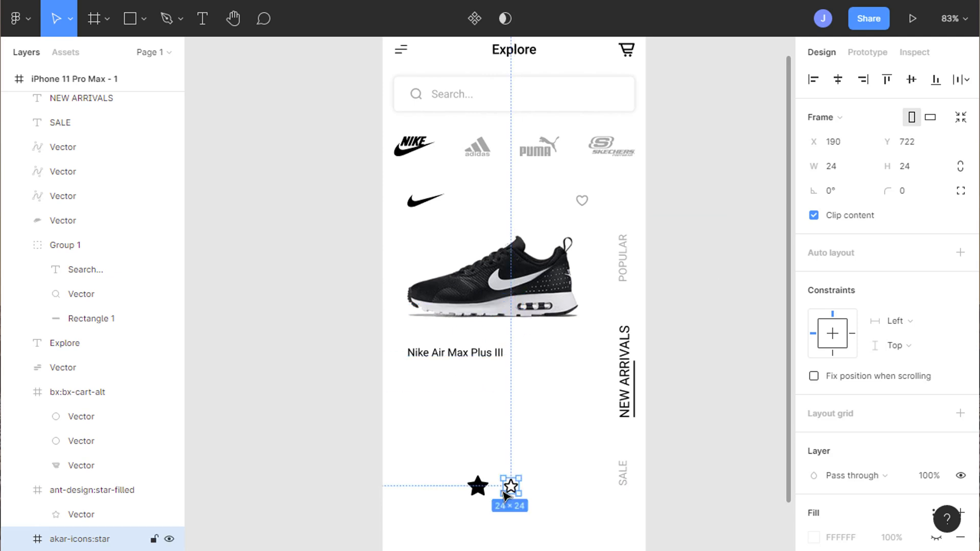
{"action": "scroll", "coordinate": [486, 485], "scroll_direction": "up", "scroll_amount": 3}
{"action": "left_click", "coordinate": [482, 489]}
{"action": "key", "text": "ctrl+shift+g"}
{"action": "left_click", "coordinate": [530, 495]}
{"action": "key", "text": "ctrl+shift+g"}
Enlarge the outlined star with locked proportions to match the filled star and align both on their vertical centres.
{"action": "left_click", "coordinate": [476, 487]}
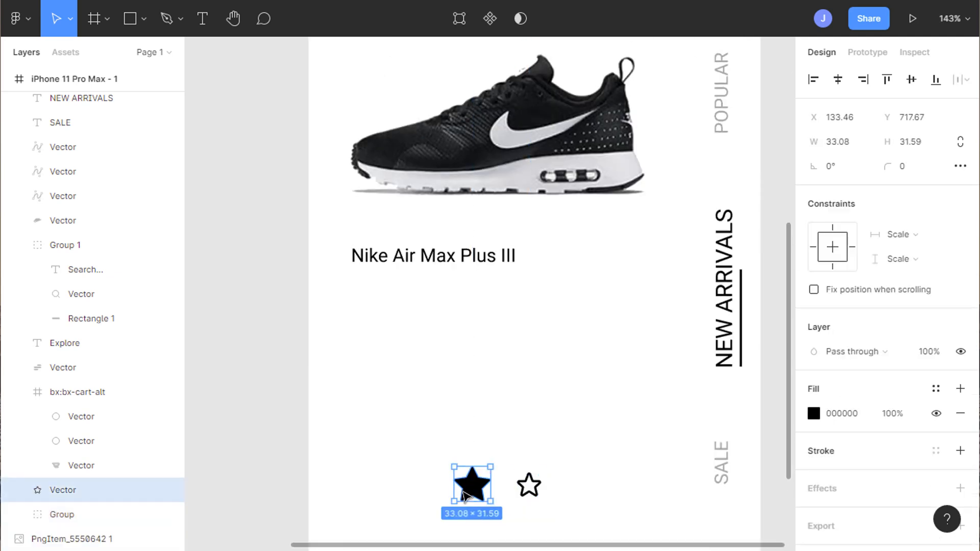
{"action": "left_click", "coordinate": [959, 143]}
{"action": "left_click", "coordinate": [525, 487]}
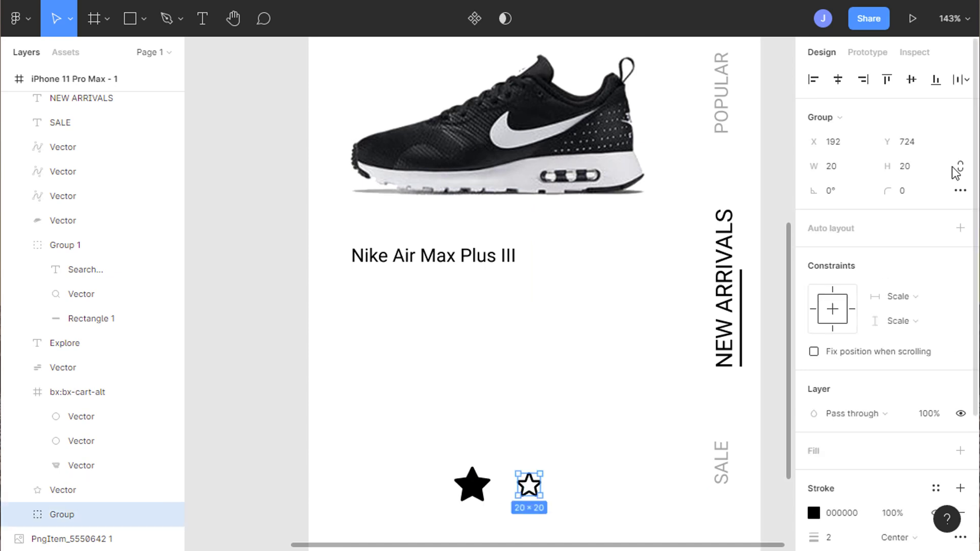
{"action": "key", "text": "Return"}
{"action": "left_click_drag", "start_coordinate": [447, 503], "coordinate": [547, 475]}
{"action": "left_click", "coordinate": [911, 80]}
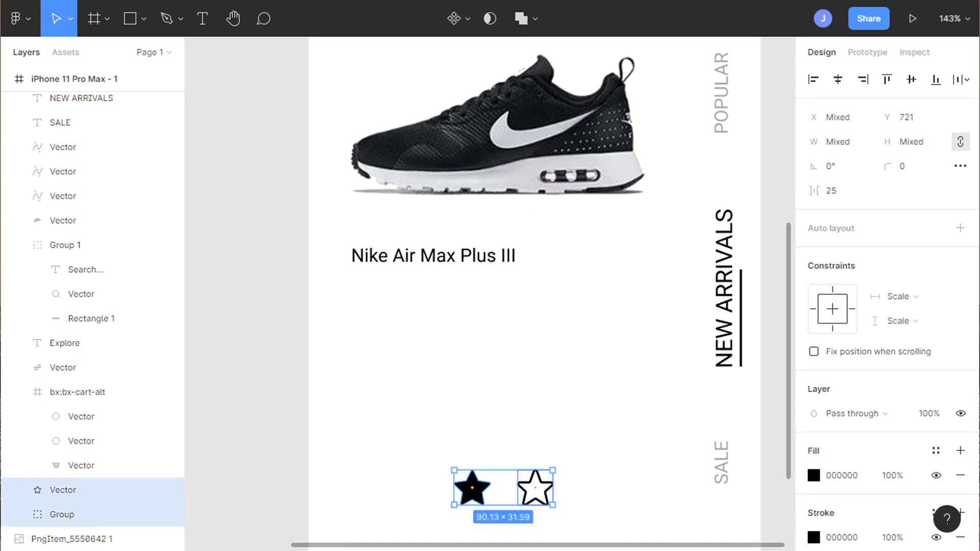
Duplicate the filled star leftwards at even spacing to make four filled stars before the outlined one.
{"action": "left_click", "coordinate": [486, 489]}
{"action": "left_click_drag", "start_coordinate": [484, 487], "coordinate": [447, 494]}
{"action": "key", "text": "ctrl+d"}
{"action": "key", "text": "ctrl+d"}
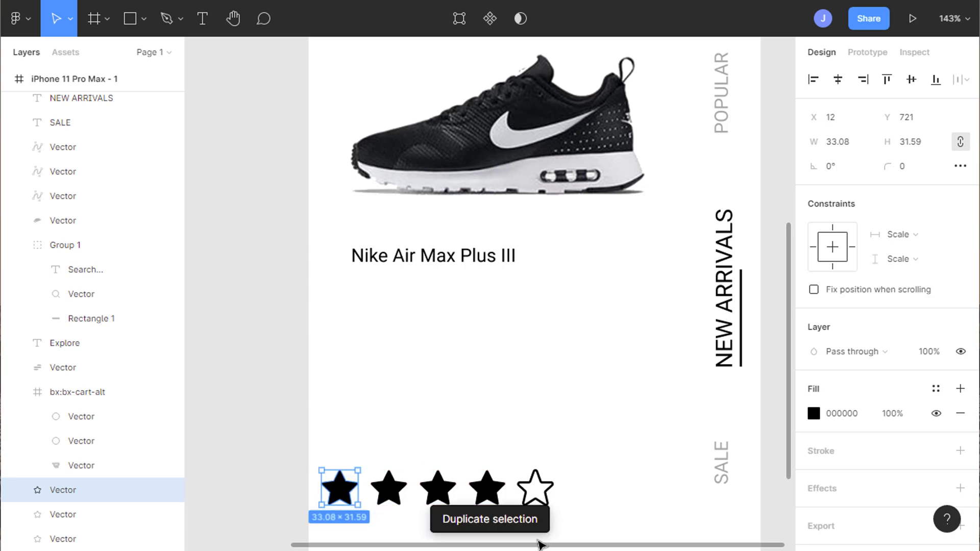
Select all five stars and scale the row down to about 125 by 19, at Y 690.
{"action": "left_click", "coordinate": [399, 491], "text": "shift"}
{"action": "left_click", "coordinate": [441, 490], "text": "shift"}
{"action": "left_click", "coordinate": [489, 490], "text": "shift"}
{"action": "left_click", "coordinate": [536, 488], "text": "shift"}
{"action": "left_click_drag", "start_coordinate": [554, 470], "coordinate": [480, 453]}
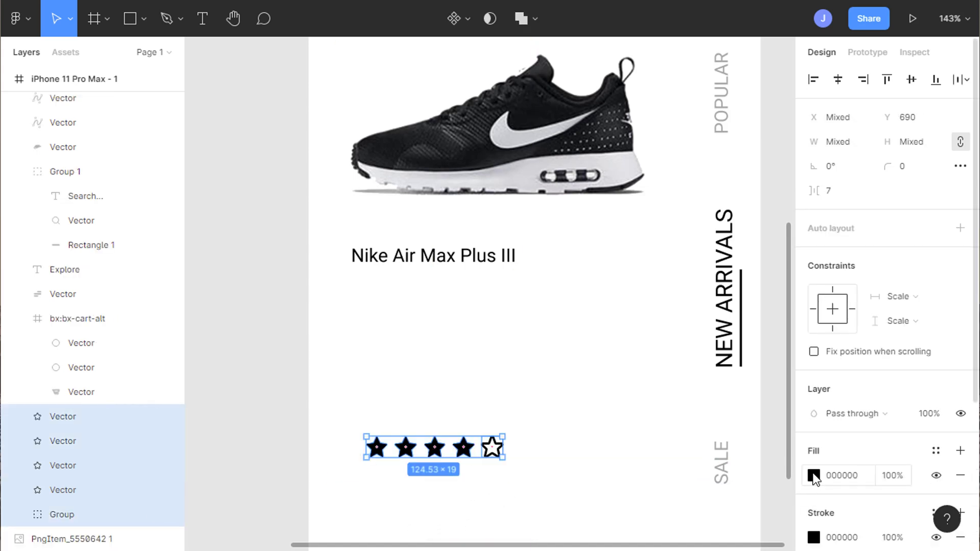
Fill the four solid stars with yellow F6C000 and move the star row beneath the product name, at Y 551.
{"action": "left_click", "coordinate": [813, 475]}
{"action": "left_click", "coordinate": [675, 369]}
{"action": "left_click", "coordinate": [793, 169]}
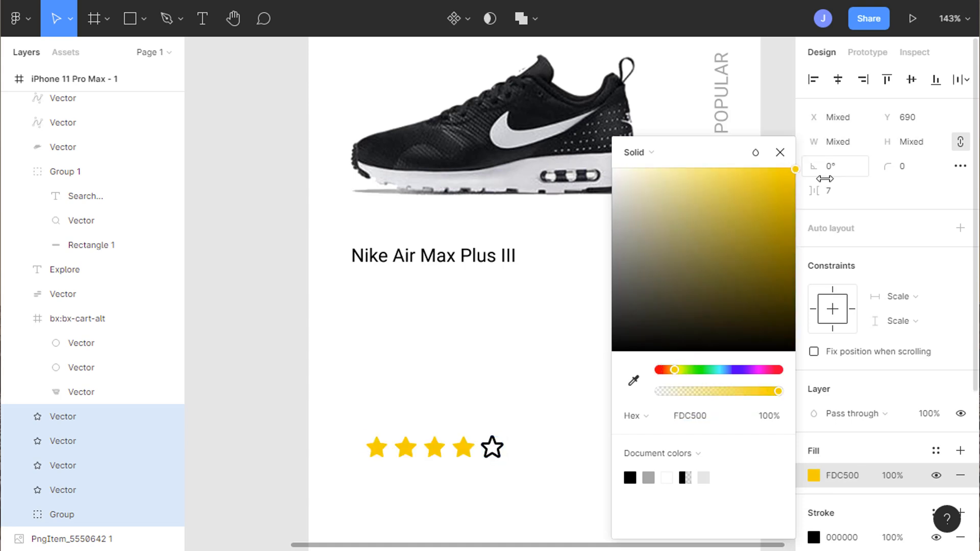
{"action": "left_click_drag", "start_coordinate": [477, 456], "coordinate": [461, 303]}
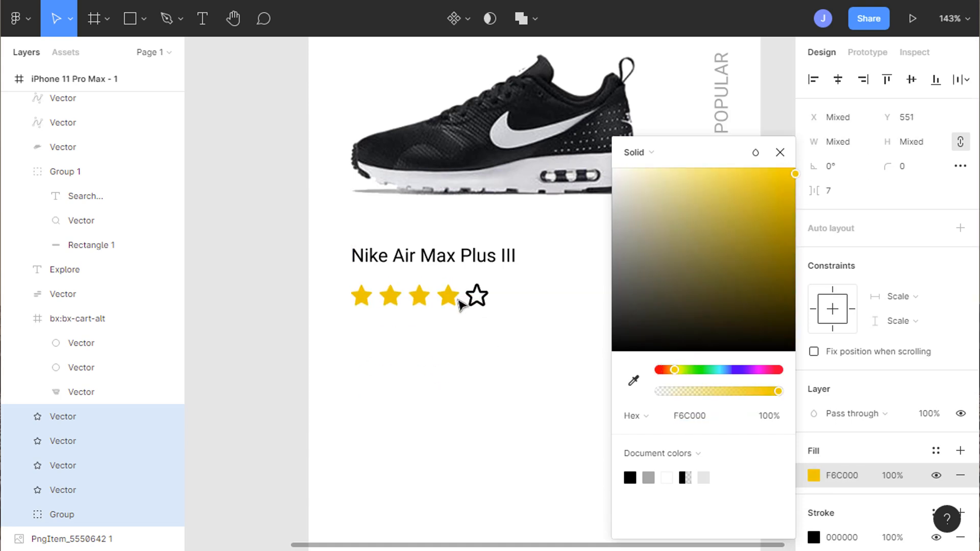
Try a yellow stroke on the outlined fifth star.
{"action": "scroll", "coordinate": [461, 304], "scroll_direction": "down", "scroll_amount": 2}
{"action": "left_click", "coordinate": [482, 377]}
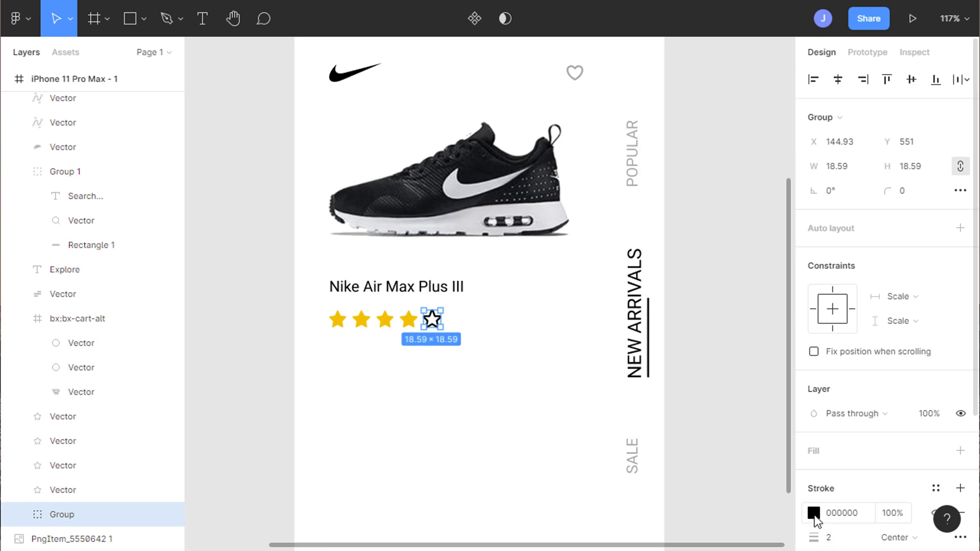
{"action": "left_click", "coordinate": [813, 512]}
{"action": "left_click", "coordinate": [363, 409]}
{"action": "scroll", "coordinate": [381, 393], "scroll_direction": "down", "scroll_amount": 5}
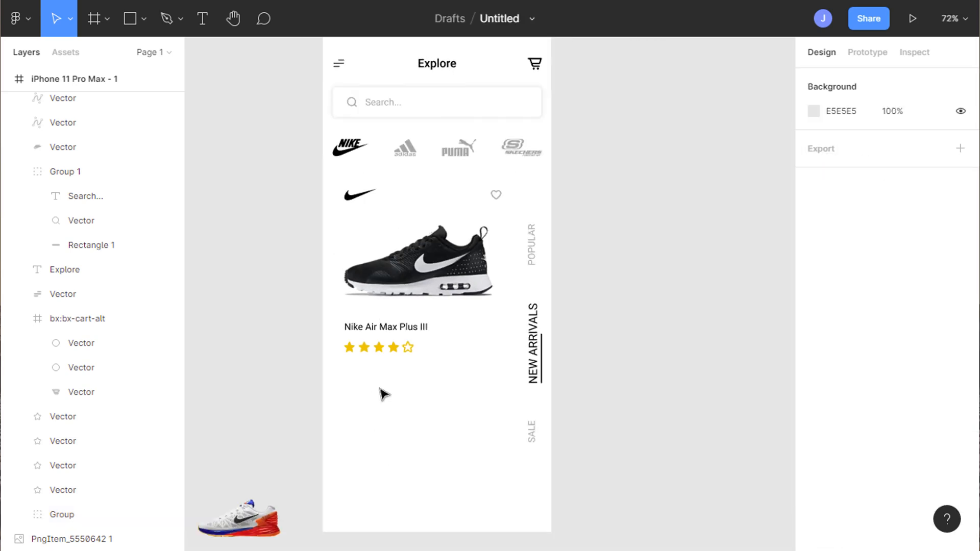
Set the outlined fifth star's stroke colour to light grey E7E7E7.
{"action": "left_click", "coordinate": [408, 348]}
{"action": "scroll", "coordinate": [408, 357], "scroll_direction": "up", "scroll_amount": 4}
{"action": "scroll", "coordinate": [889, 464], "scroll_direction": "down", "scroll_amount": 3}
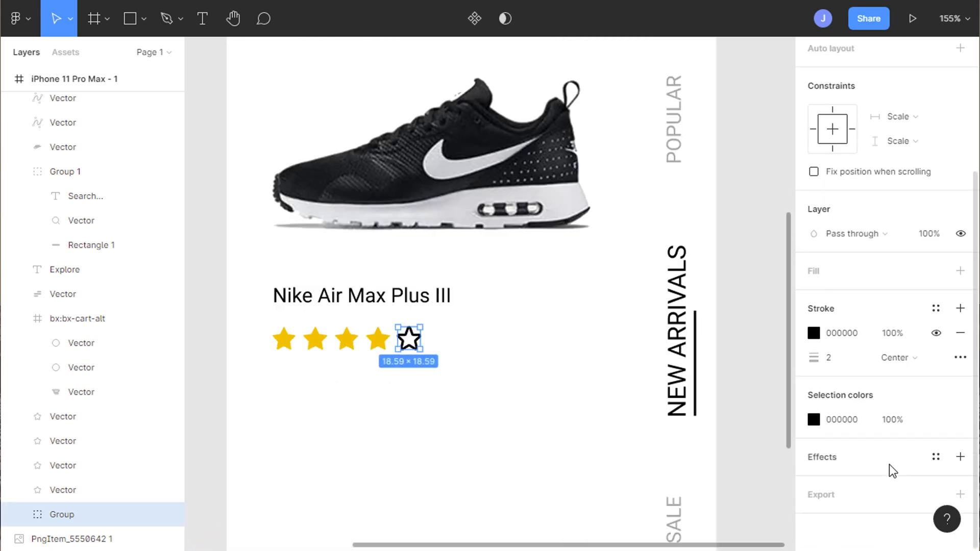
{"action": "left_click", "coordinate": [813, 332]}
{"action": "left_click", "coordinate": [394, 428]}
{"action": "scroll", "coordinate": [394, 403], "scroll_direction": "down", "scroll_amount": 4}
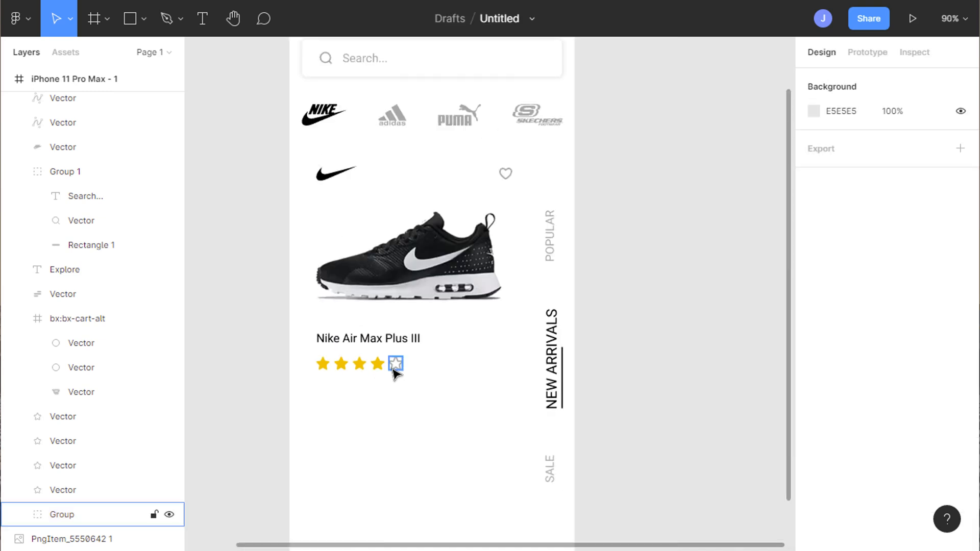
{"action": "left_click", "coordinate": [394, 368]}
{"action": "left_click", "coordinate": [811, 512]}
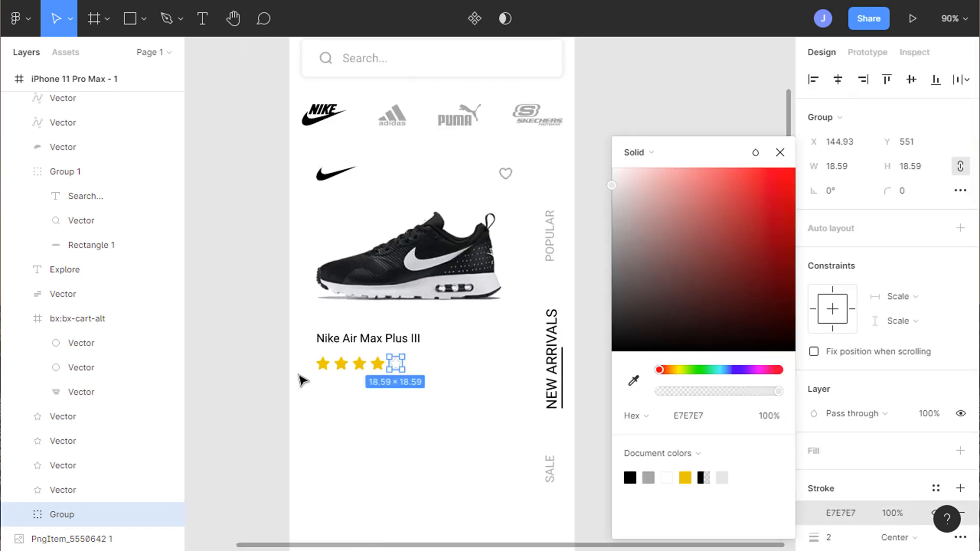
Scale the five-star rating row down to 76 by 12 beneath the product name.
{"action": "scroll", "coordinate": [292, 378], "scroll_direction": "up", "scroll_amount": 1}
{"action": "left_click_drag", "start_coordinate": [272, 400], "coordinate": [354, 357]}
{"action": "scroll", "coordinate": [411, 369], "scroll_direction": "up", "scroll_amount": 4}
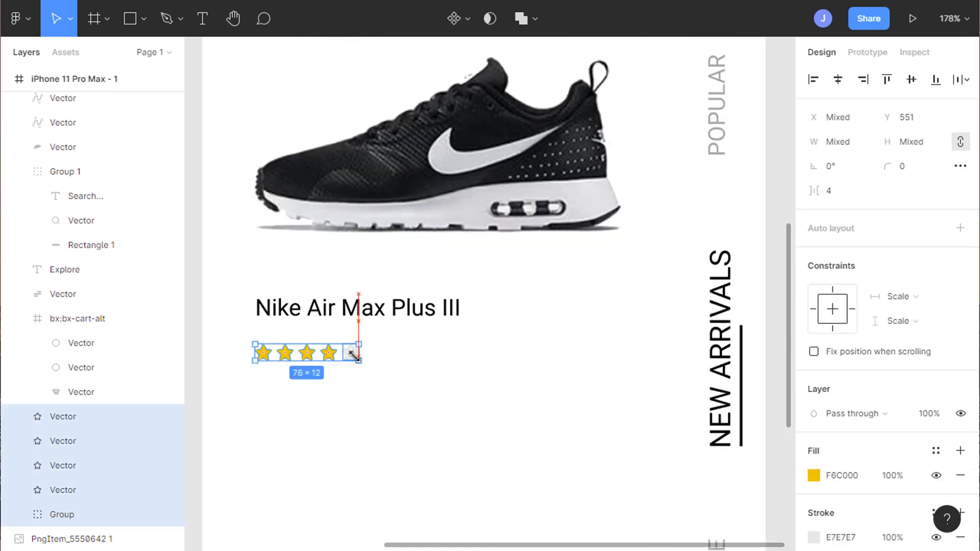
{"action": "scroll", "coordinate": [459, 390], "scroll_direction": "down", "scroll_amount": 5}
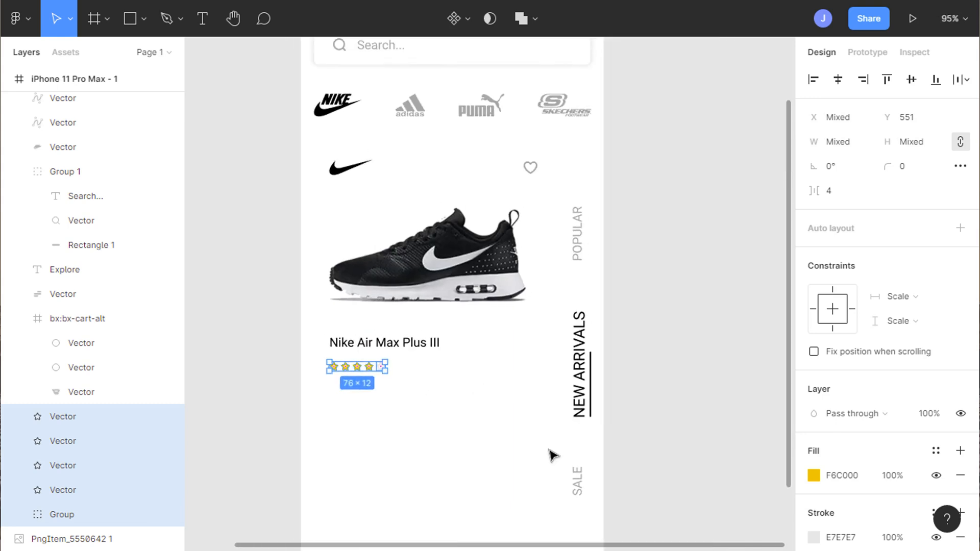
{"action": "left_click", "coordinate": [551, 454]}
Show the product card's background rectangle again and send it to the back, behind the rating stars.
{"action": "scroll", "coordinate": [117, 296], "scroll_direction": "up", "scroll_amount": 2}
{"action": "left_click", "coordinate": [169, 226]}
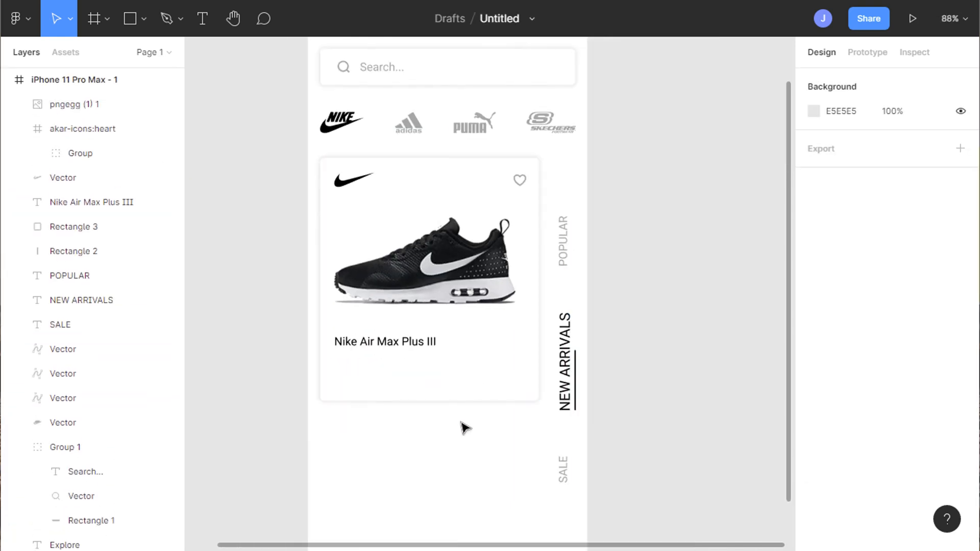
{"action": "left_click", "coordinate": [411, 395]}
{"action": "scroll", "coordinate": [421, 379], "scroll_direction": "up", "scroll_amount": 2}
{"action": "left_click_drag", "start_coordinate": [419, 376], "coordinate": [555, 377]}
{"action": "key", "text": "ctrl+z"}
{"action": "key", "text": "ctrl+shift+["}
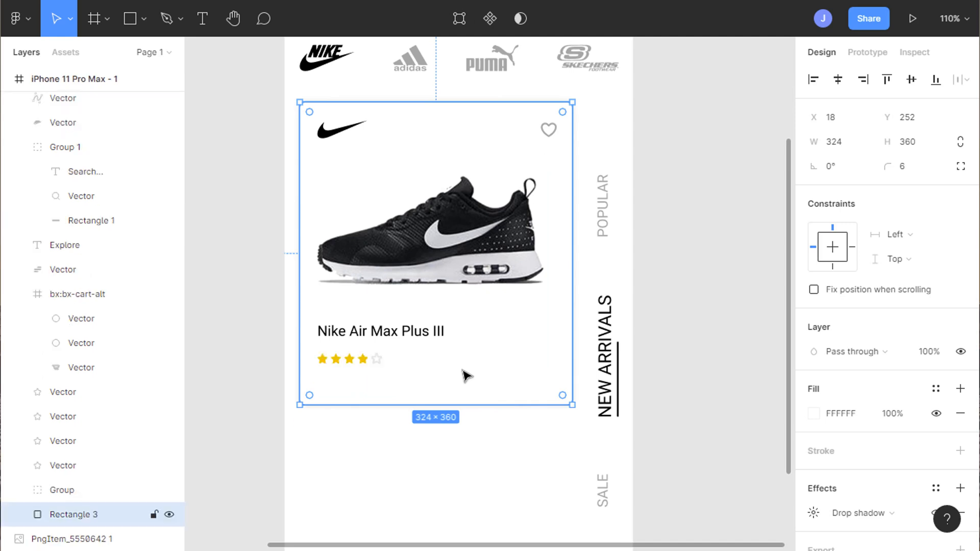
Add the price text "$189" in the lower-right part of the product card, at about X 248, Y 566.
{"action": "scroll", "coordinate": [359, 414], "scroll_direction": "down", "scroll_amount": 1}
{"action": "left_click", "coordinate": [372, 472]}
{"action": "left_click_drag", "start_coordinate": [434, 463], "coordinate": [398, 463]}
{"action": "key", "text": "t"}
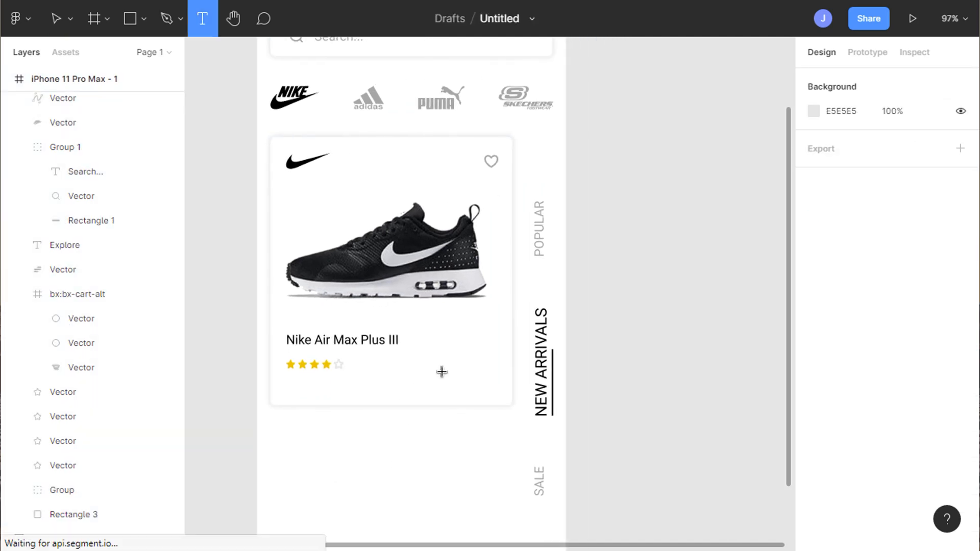
{"action": "left_click", "coordinate": [442, 371]}
{"action": "type", "text": "$189"}
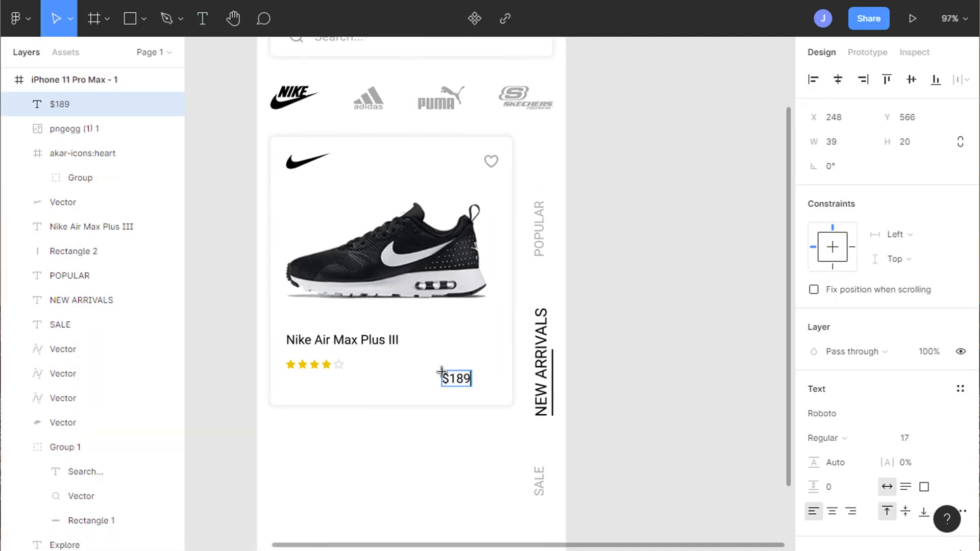
{"action": "type", "text": "20"}
Enlarge the price digits beside the smaller dollar sign and move the price to about X 266, Y 514, level with the product name.
{"action": "key", "text": "Return"}
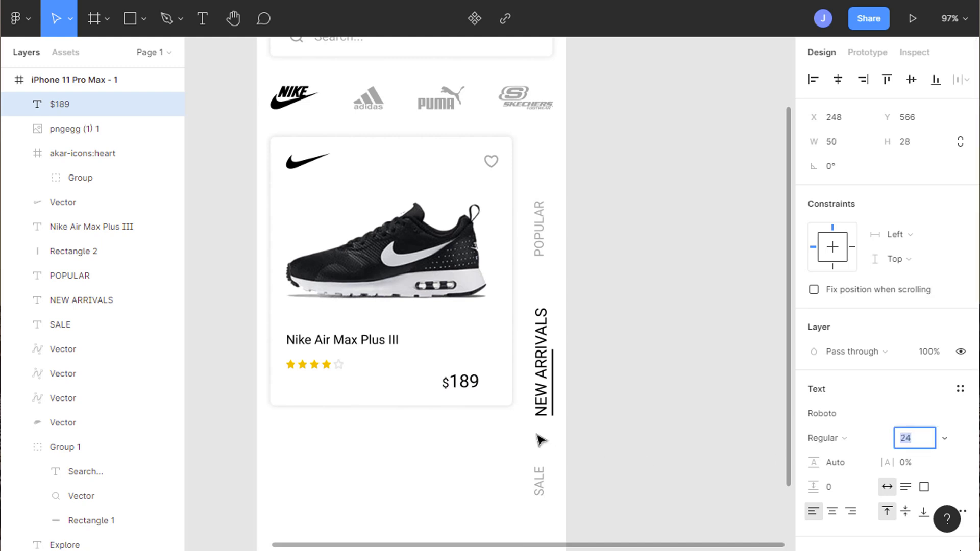
{"action": "left_click_drag", "start_coordinate": [467, 389], "coordinate": [483, 351]}
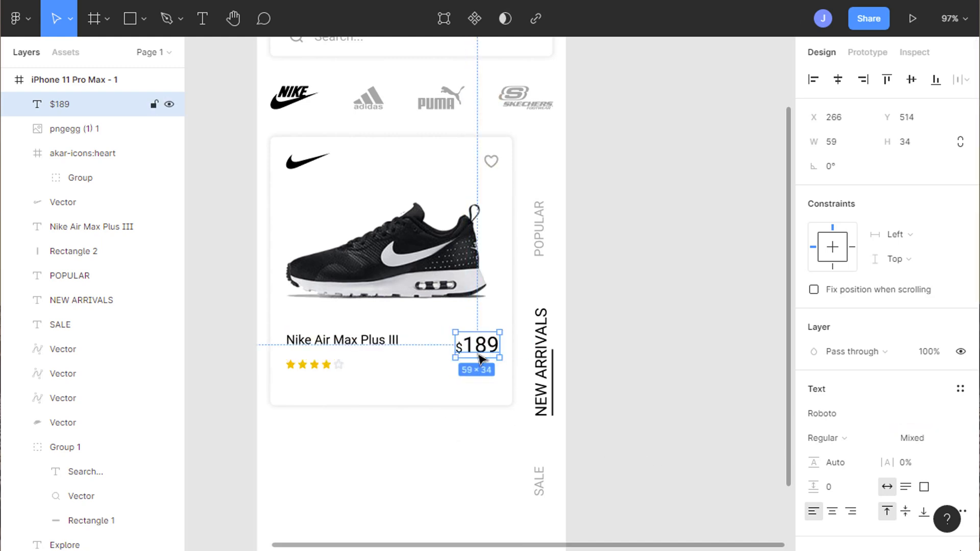
{"action": "left_click", "coordinate": [572, 345]}
Shorten the product card's background rectangle from its lower edge to 324 by 342.
{"action": "scroll", "coordinate": [510, 347], "scroll_direction": "down", "scroll_amount": 3}
{"action": "scroll", "coordinate": [414, 380], "scroll_direction": "up", "scroll_amount": 2}
{"action": "left_click", "coordinate": [414, 377]}
{"action": "left_click_drag", "start_coordinate": [413, 391], "coordinate": [412, 372]}
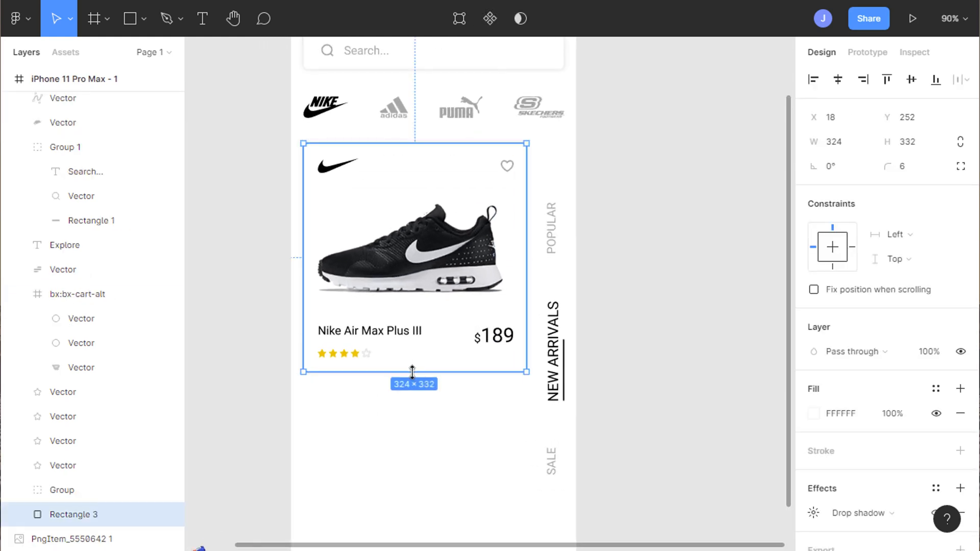
Group the logo, heart, shoe picture, name, stars, price and background rectangle of the product card.
{"action": "left_click_drag", "start_coordinate": [242, 379], "coordinate": [512, 161]}
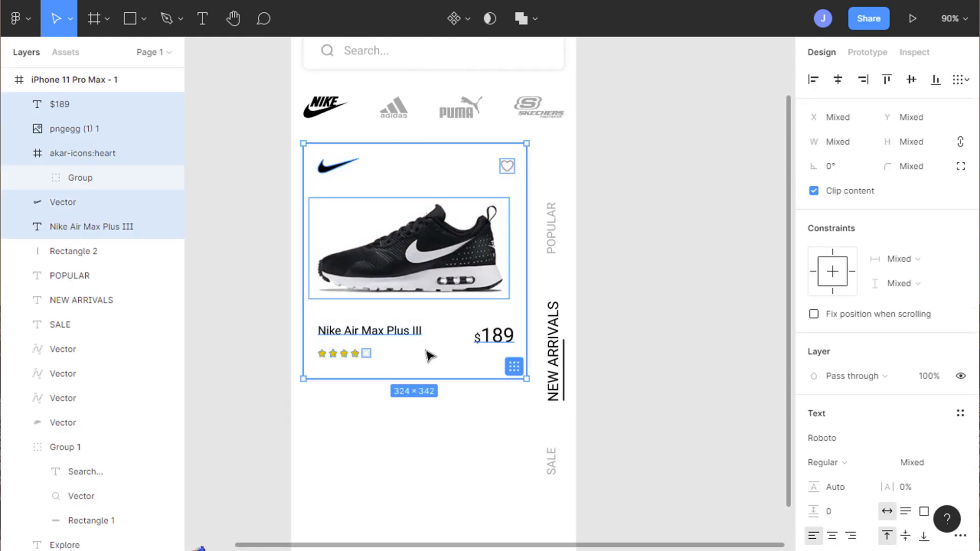
{"action": "left_click", "coordinate": [408, 369], "text": "shift"}
{"action": "left_click_drag", "start_coordinate": [387, 257], "coordinate": [387, 259]}
{"action": "scroll", "coordinate": [387, 258], "scroll_direction": "down", "scroll_amount": 3}
{"action": "left_click", "coordinate": [531, 372]}
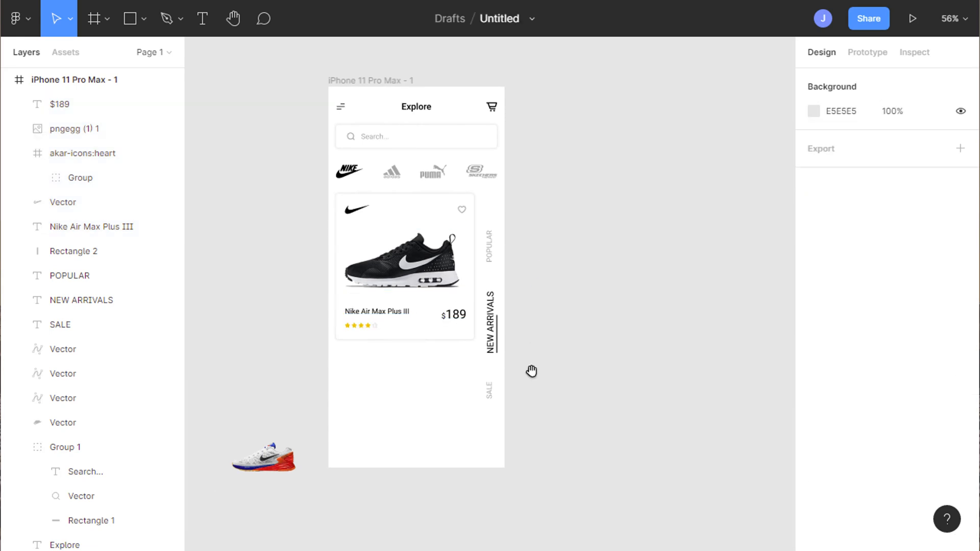
{"action": "scroll", "coordinate": [531, 372], "scroll_direction": "down", "scroll_amount": 1}
{"action": "left_click_drag", "start_coordinate": [310, 326], "coordinate": [477, 176]}
{"action": "key", "text": "ctrl+g"}
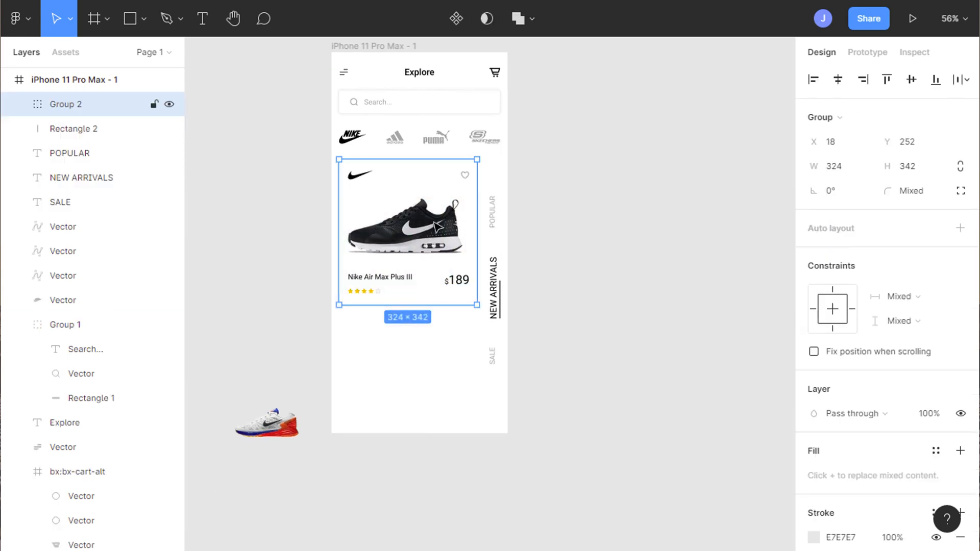
Duplicate the product card group directly below the original at Y 612, leaving an 18 px gap.
{"action": "left_click_drag", "start_coordinate": [438, 215], "coordinate": [436, 367]}
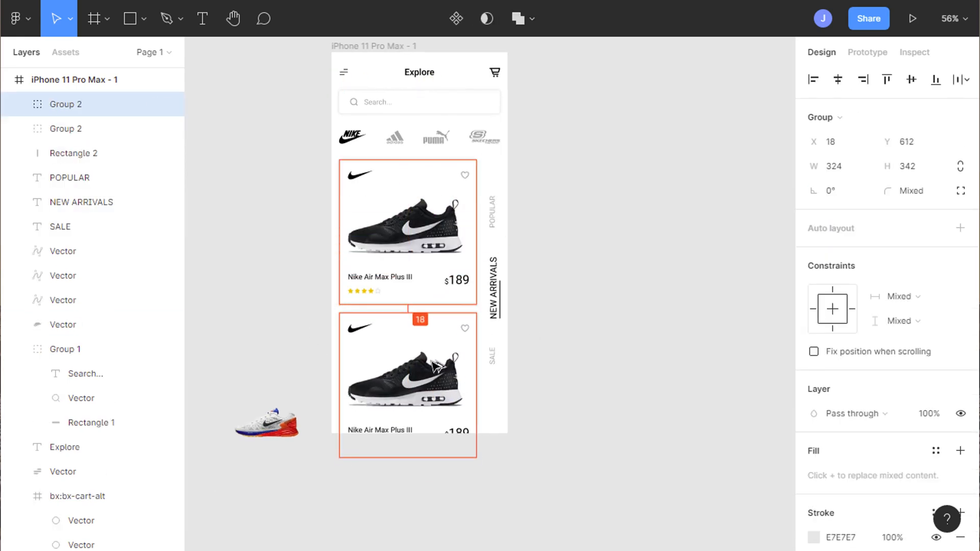
{"action": "left_click", "coordinate": [572, 355]}
{"action": "scroll", "coordinate": [510, 342], "scroll_direction": "down", "scroll_amount": 3}
Bring the loose white, blue and red sneaker picture into the duplicated card and enlarge it to the card's shoe area.
{"action": "left_click", "coordinate": [270, 327]}
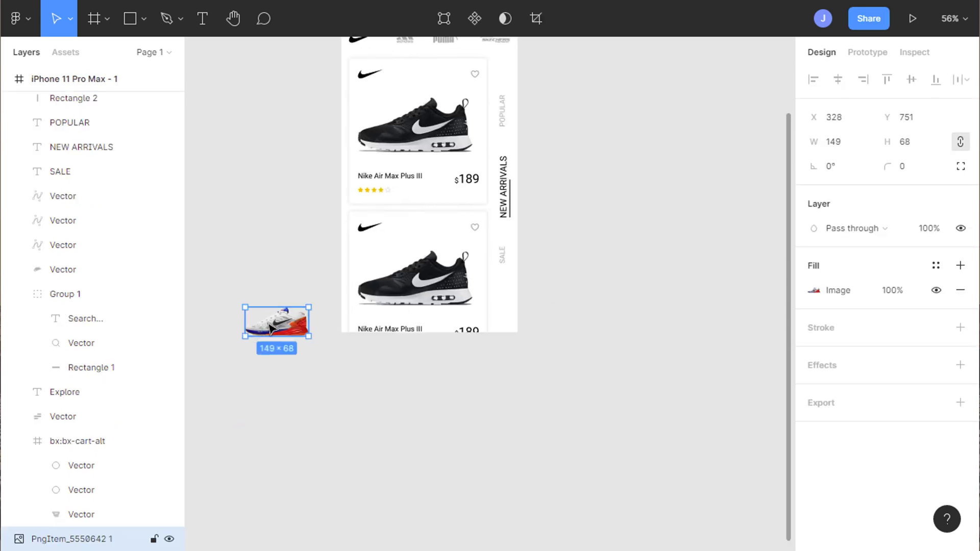
{"action": "left_click_drag", "start_coordinate": [269, 324], "coordinate": [360, 300]}
{"action": "key", "text": "ctrl+x"}
{"action": "left_click", "coordinate": [402, 290], "text": "ctrl"}
{"action": "key", "text": "ctrl+v"}
{"action": "scroll", "coordinate": [402, 287], "scroll_direction": "up", "scroll_amount": 2}
{"action": "left_click_drag", "start_coordinate": [426, 275], "coordinate": [479, 240]}
Remove the black shoe from the second card and paste the multicoloured sneaker inside that card's group in its place.
{"action": "key", "text": "ctrl+x"}
{"action": "left_click", "coordinate": [448, 279], "text": "ctrl"}
{"action": "key", "text": "Delete"}
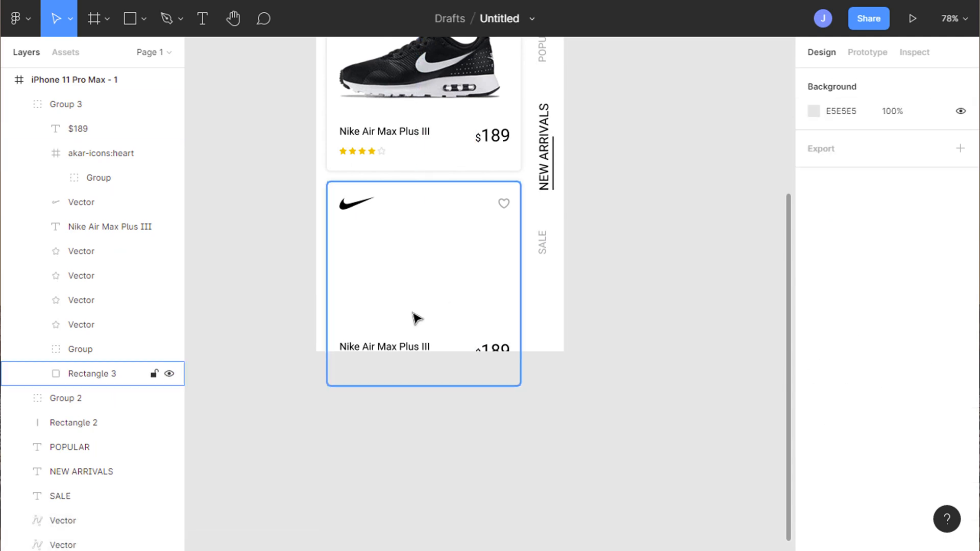
{"action": "left_click", "coordinate": [416, 318], "text": "ctrl"}
{"action": "key", "text": "ctrl+v"}
{"action": "left_click", "coordinate": [663, 278]}
{"action": "left_click", "coordinate": [414, 282]}
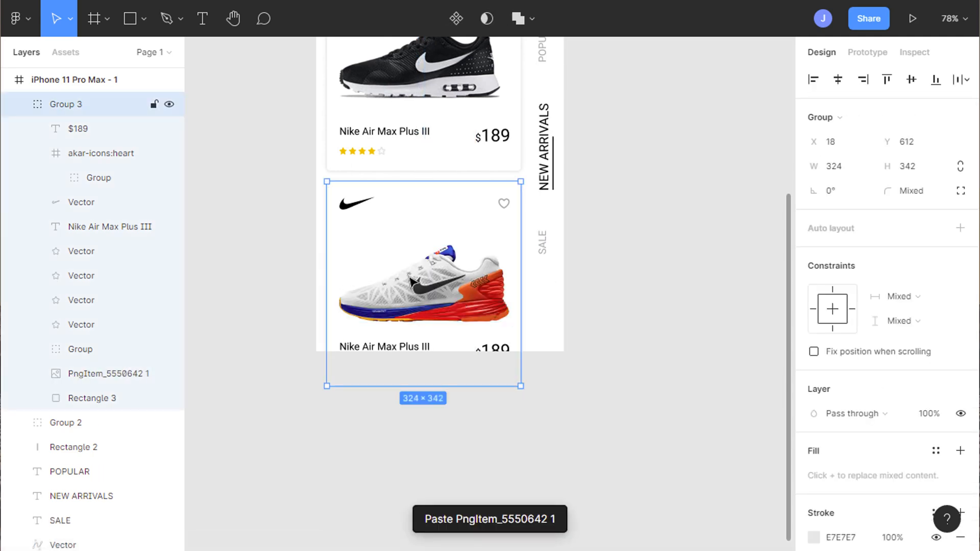
Duplicate both product cards below the existing ones to make a column of four cards.
{"action": "scroll", "coordinate": [477, 302], "scroll_direction": "down", "scroll_amount": 2}
{"action": "scroll", "coordinate": [454, 190], "scroll_direction": "down", "scroll_amount": 3}
{"action": "scroll", "coordinate": [449, 205], "scroll_direction": "up", "scroll_amount": 1}
{"action": "left_click", "coordinate": [444, 229], "text": "shift"}
{"action": "left_click_drag", "start_coordinate": [444, 232], "coordinate": [446, 433]}
Select all four product cards and combine them into one group.
{"action": "left_click", "coordinate": [445, 319], "text": "shift"}
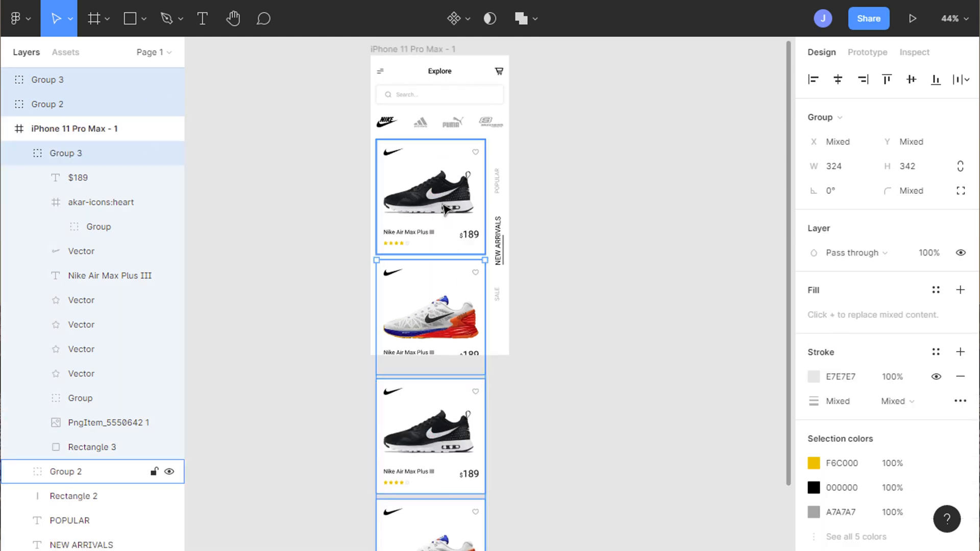
{"action": "left_click", "coordinate": [446, 209], "text": "shift"}
{"action": "key", "text": "ctrl+g"}
{"action": "key", "text": "ctrl+z"}
{"action": "scroll", "coordinate": [468, 195], "scroll_direction": "down", "scroll_amount": 1}
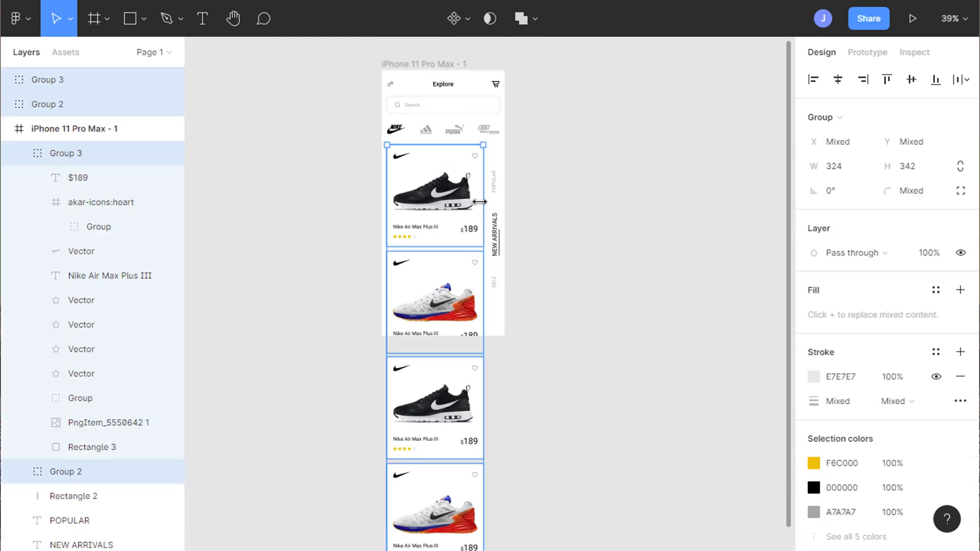
{"action": "key", "text": "ctrl+g"}
Wrap the grouped cards in a frame and shorten it to 324 by 596 so it ends within the phone screen.
{"action": "right_click", "coordinate": [453, 213]}
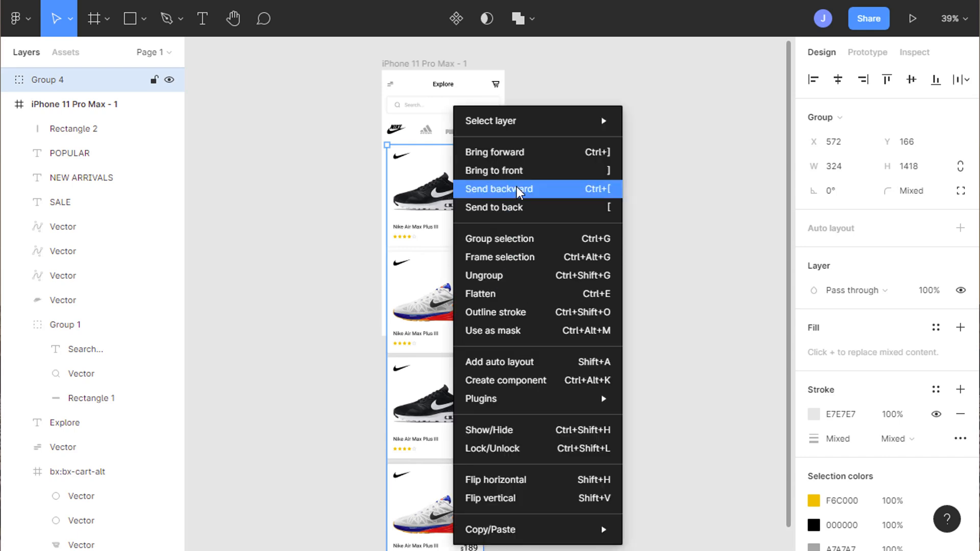
{"action": "left_click", "coordinate": [525, 261]}
{"action": "scroll", "coordinate": [525, 263], "scroll_direction": "down", "scroll_amount": 3}
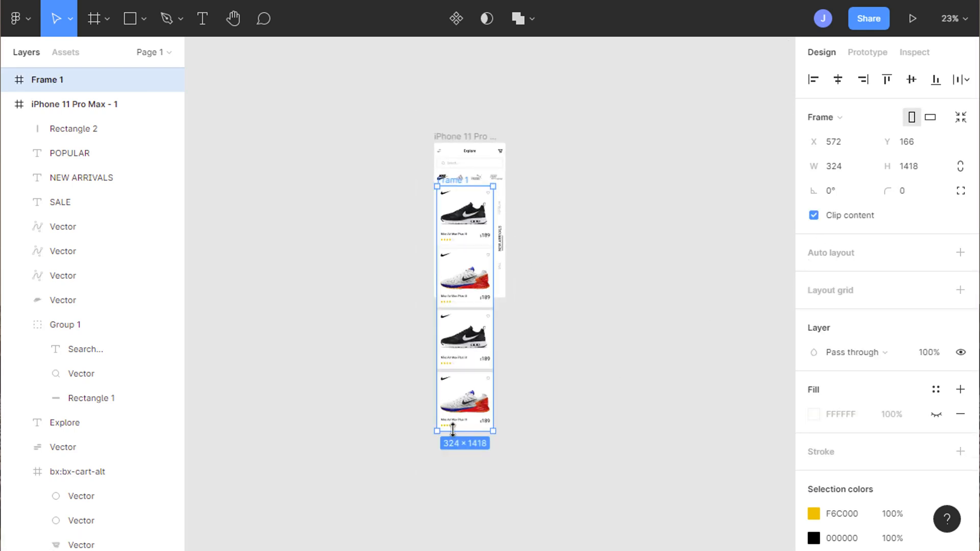
{"action": "left_click_drag", "start_coordinate": [453, 430], "coordinate": [464, 289]}
{"action": "scroll", "coordinate": [465, 286], "scroll_direction": "up", "scroll_amount": 5}
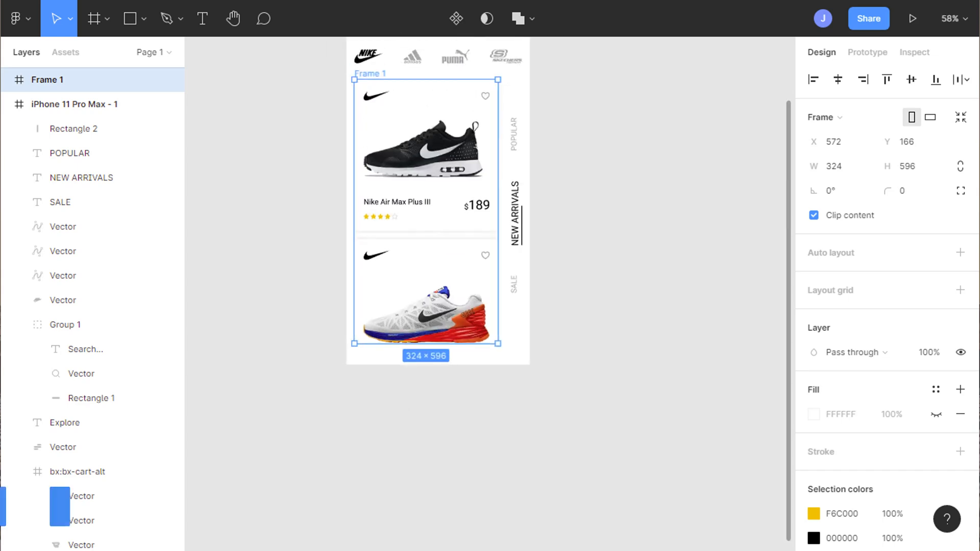
{"action": "scroll", "coordinate": [429, 407], "scroll_direction": "up", "scroll_amount": 2}
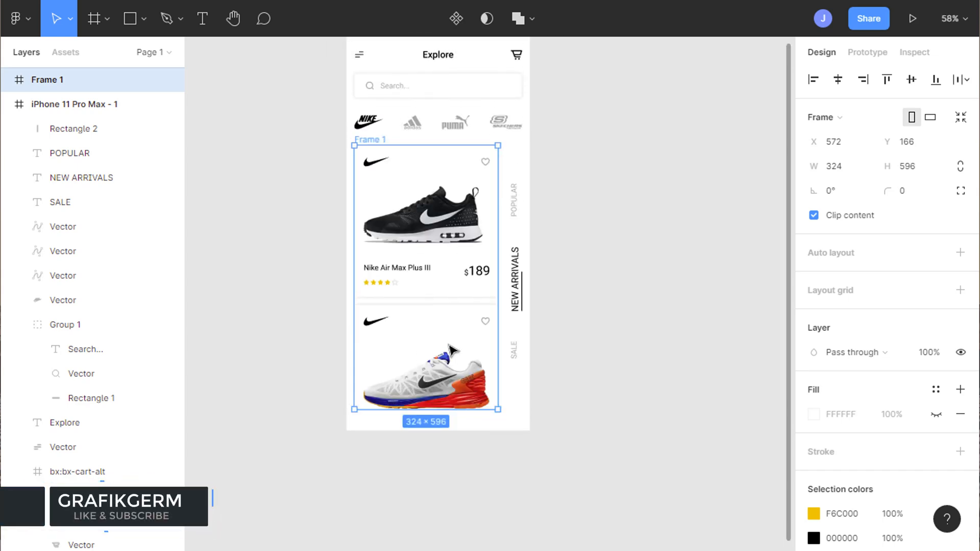
Set the card frame's overflow scrolling to Vertical scrolling.
{"action": "left_click", "coordinate": [867, 53]}
{"action": "left_click", "coordinate": [843, 185]}
{"action": "left_click", "coordinate": [847, 221]}
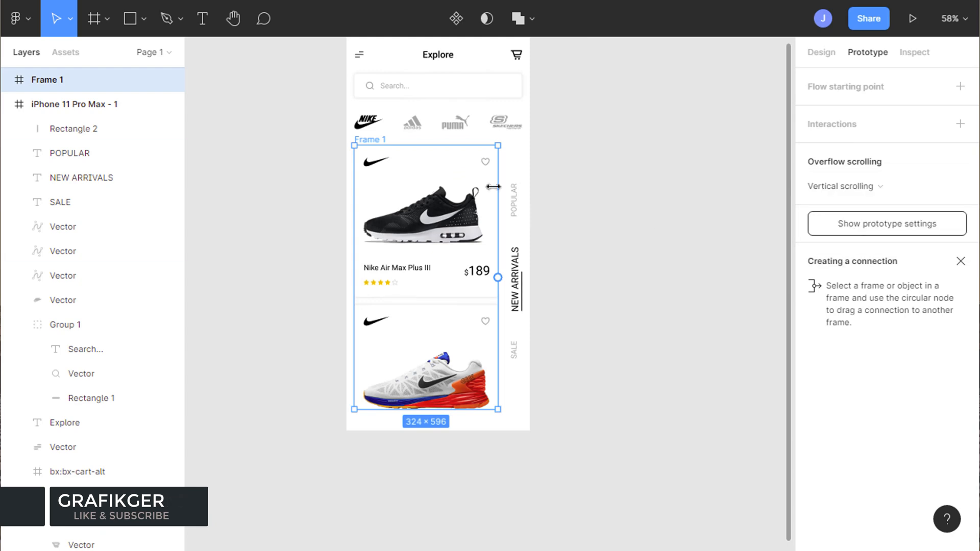
{"action": "left_click", "coordinate": [602, 252]}
Move the card frame into the iPhone 11 Pro Max - 1 frame in the layer order.
{"action": "left_click_drag", "start_coordinate": [602, 251], "coordinate": [552, 335]}
{"action": "left_click_drag", "start_coordinate": [508, 240], "coordinate": [569, 184]}
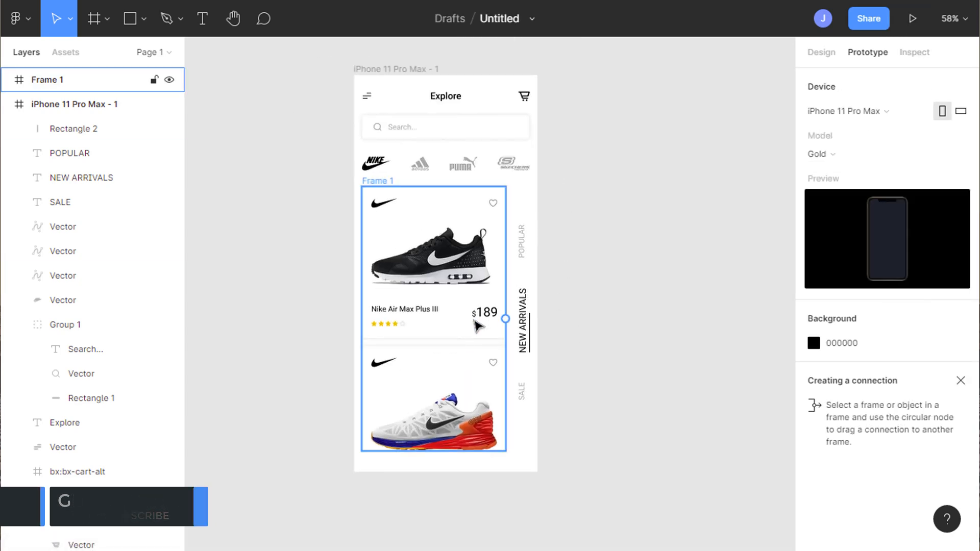
{"action": "left_click", "coordinate": [478, 323]}
{"action": "left_click_drag", "start_coordinate": [58, 80], "coordinate": [59, 116]}
{"action": "left_click", "coordinate": [650, 339]}
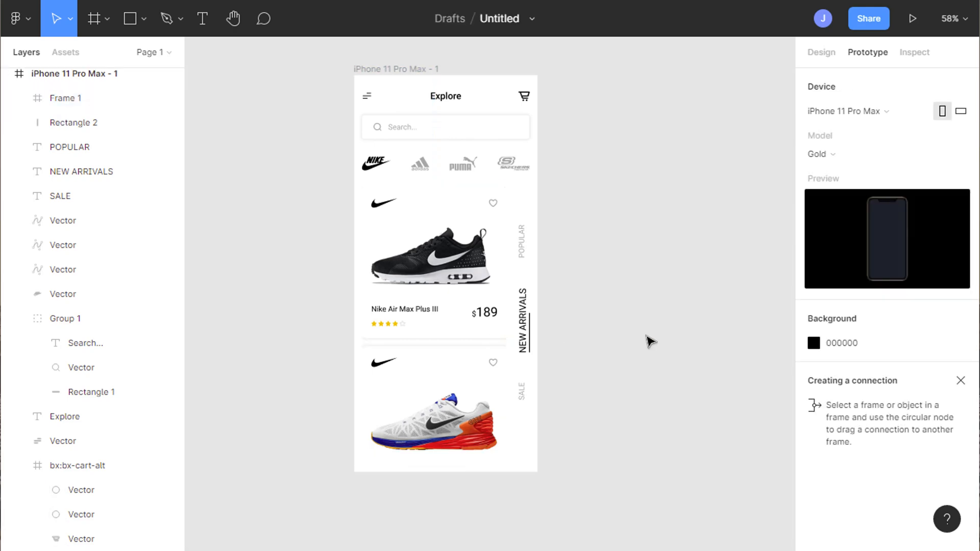
Preview the prototype, check the vertical scrolling of the product cards, and return to the design file.
{"action": "left_click_drag", "start_coordinate": [619, 218], "coordinate": [577, 264]}
{"action": "left_click", "coordinate": [357, 1]}
{"action": "scroll", "coordinate": [434, 285], "scroll_direction": "down", "scroll_amount": 6}
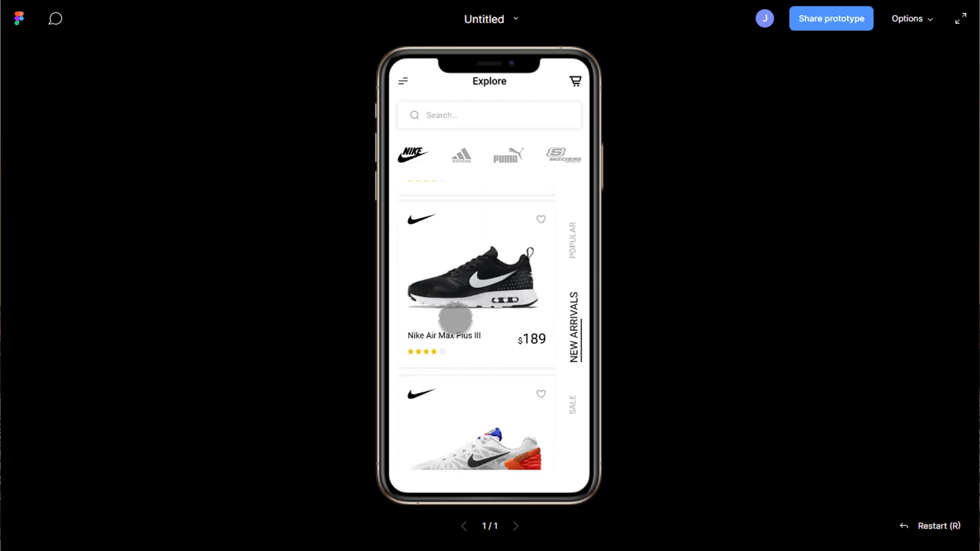
{"action": "scroll", "coordinate": [455, 319], "scroll_direction": "up", "scroll_amount": 6}
{"action": "scroll", "coordinate": [499, 384], "scroll_direction": "up", "scroll_amount": 7}
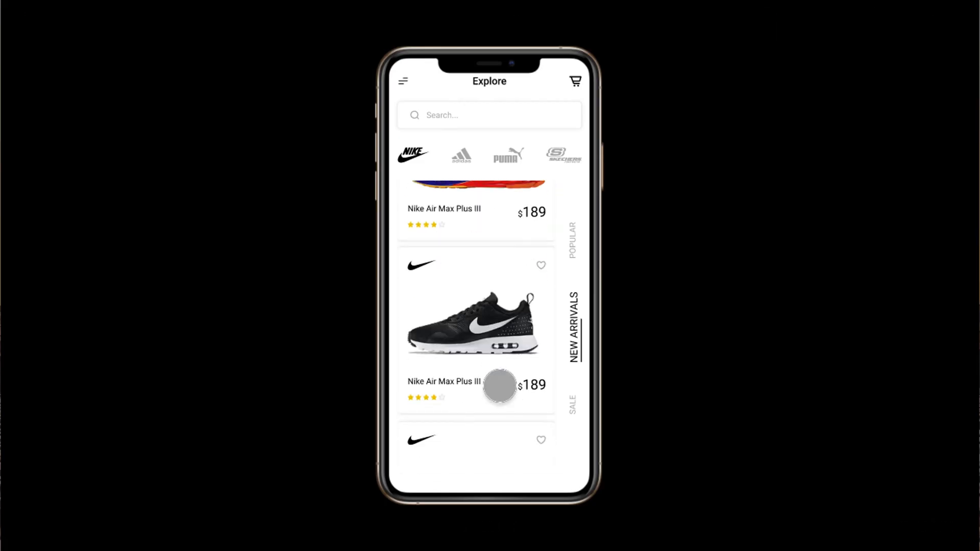
{"action": "scroll", "coordinate": [471, 381], "scroll_direction": "down", "scroll_amount": 3}
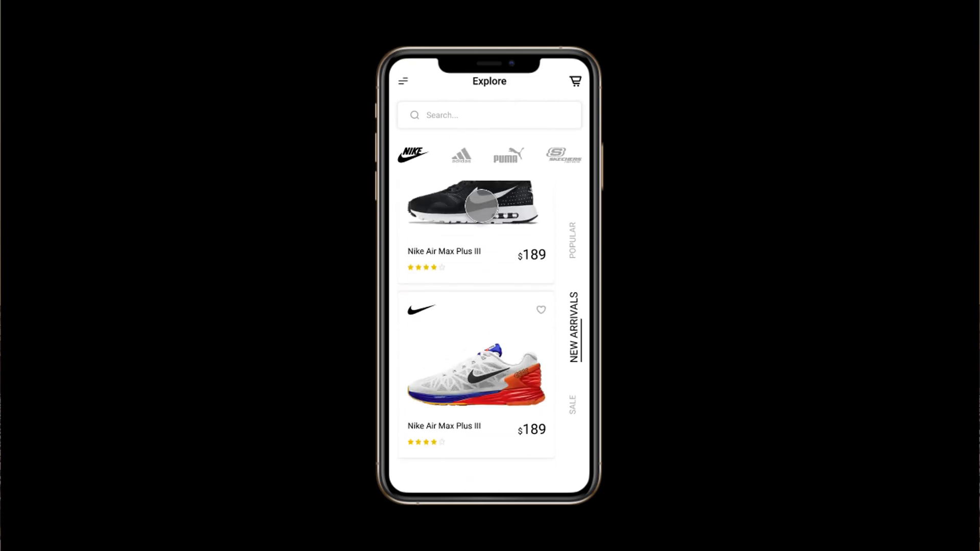
{"action": "left_click", "coordinate": [265, 1]}
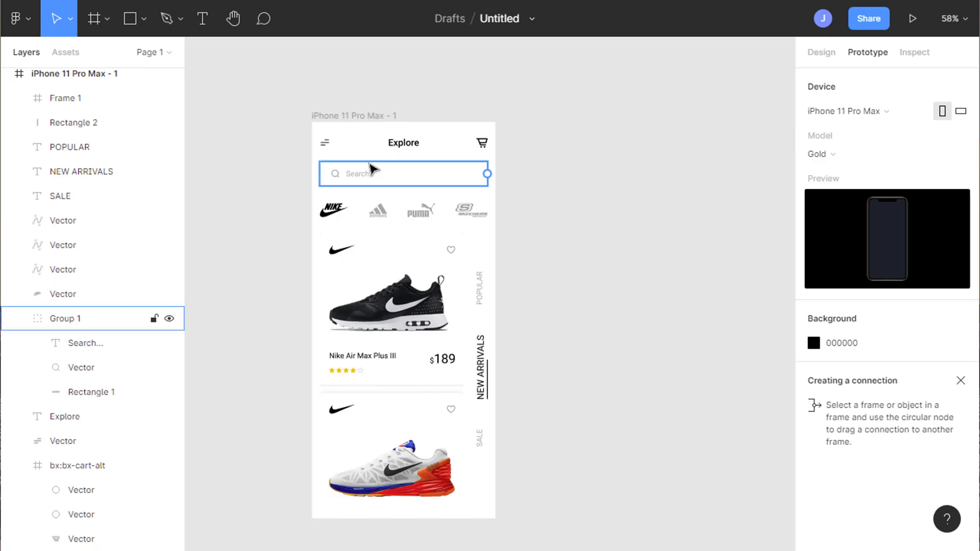
Set the iPhone 11 Pro Max - 1 frame's fill to the off-white FAFAFA.
{"action": "left_click", "coordinate": [361, 114]}
{"action": "left_click", "coordinate": [581, 302]}
{"action": "left_click_drag", "start_coordinate": [582, 276], "coordinate": [527, 228]}
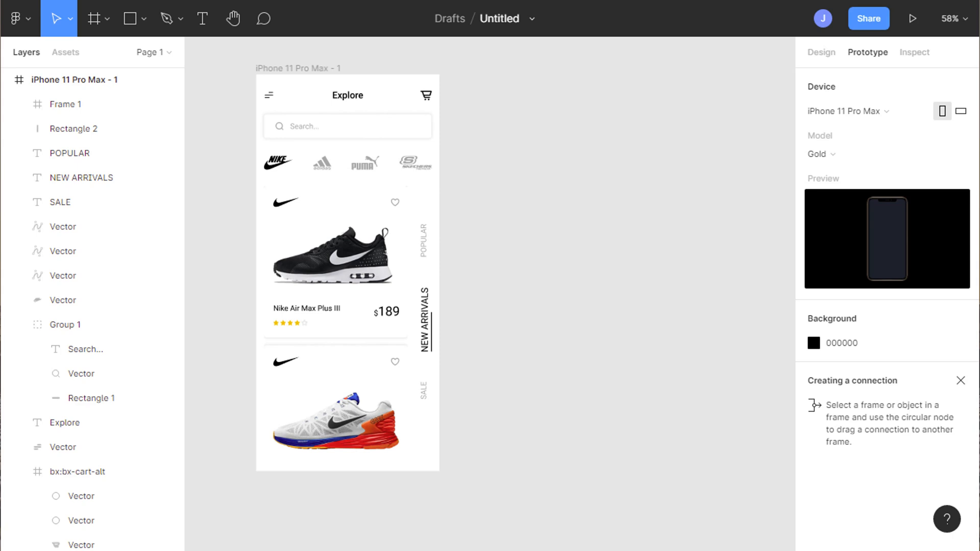
{"action": "left_click", "coordinate": [269, 71]}
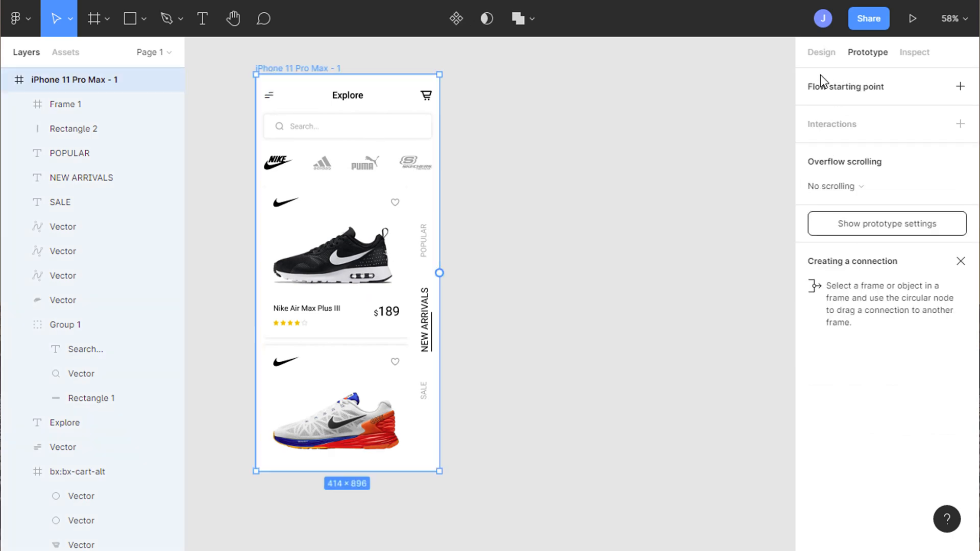
{"action": "left_click", "coordinate": [821, 54]}
{"action": "left_click_drag", "start_coordinate": [794, 327], "coordinate": [781, 349]}
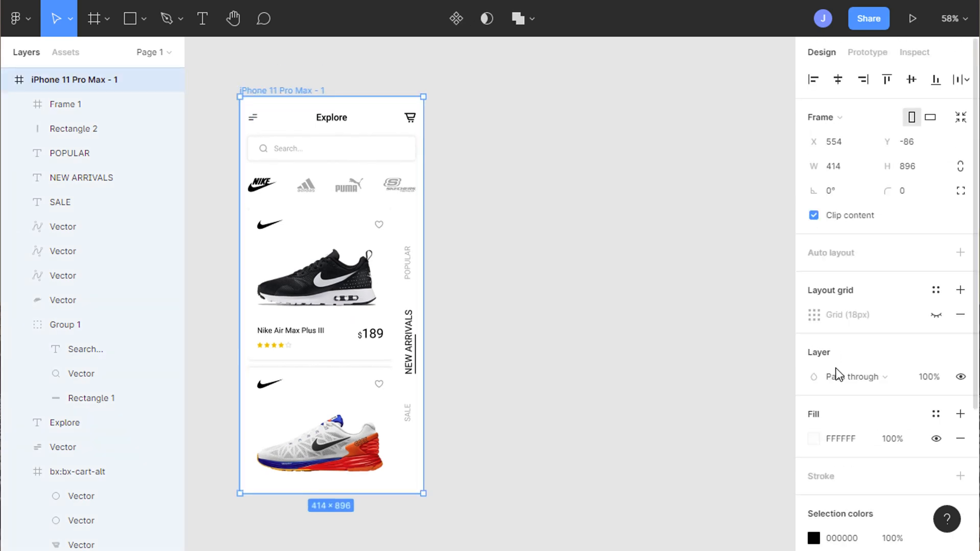
{"action": "left_click", "coordinate": [814, 438]}
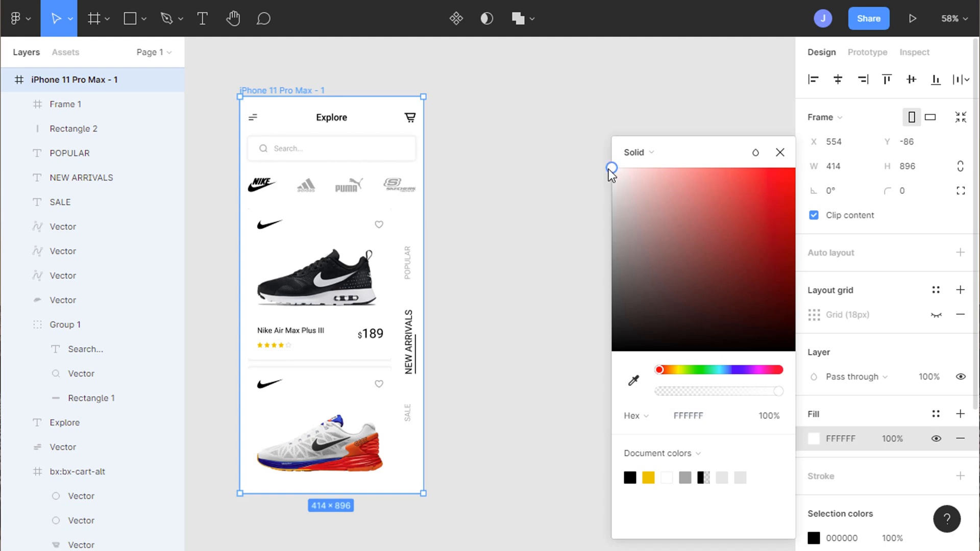
{"action": "left_click_drag", "start_coordinate": [610, 173], "coordinate": [597, 174]}
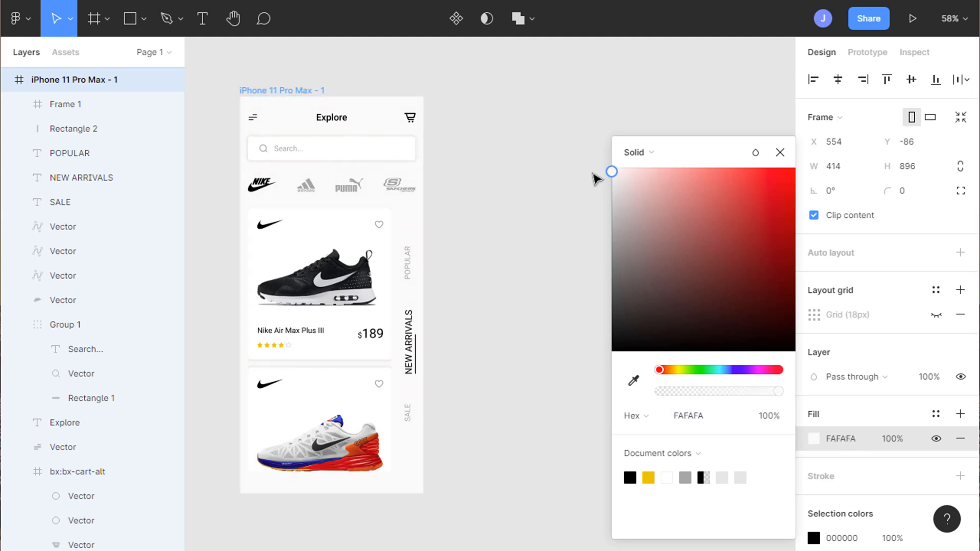
{"action": "left_click", "coordinate": [482, 255]}
Duplicate the Explore phone screen beside the original.
{"action": "left_click_drag", "start_coordinate": [474, 290], "coordinate": [558, 283]}
{"action": "left_click_drag", "start_coordinate": [597, 356], "coordinate": [527, 358]}
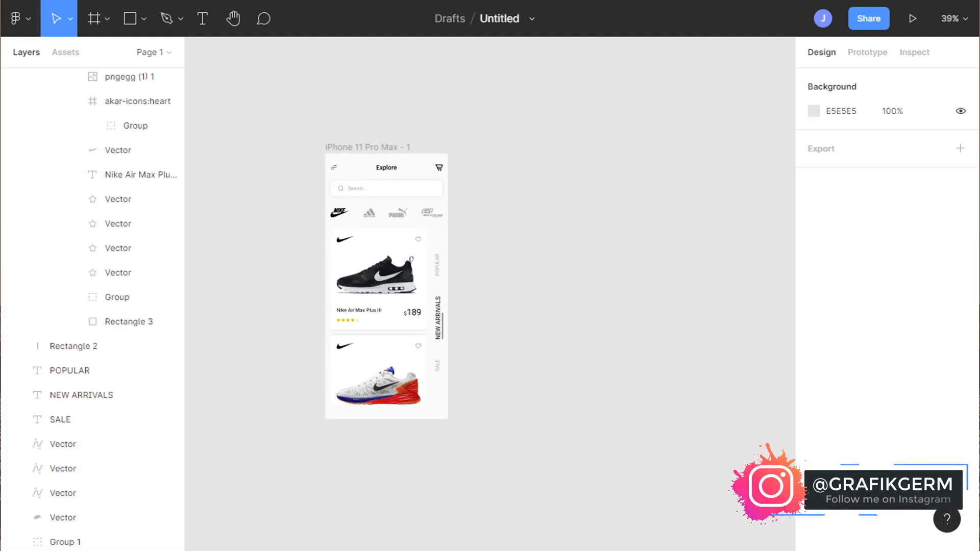
{"action": "left_click_drag", "start_coordinate": [380, 147], "coordinate": [515, 148]}
Delete the search bar and the Nike, Adidas, Puma and Skechers logos from the duplicated screen.
{"action": "left_click", "coordinate": [494, 197]}
{"action": "key", "text": "Delete"}
{"action": "left_click", "coordinate": [480, 212]}
{"action": "key", "text": "Delete"}
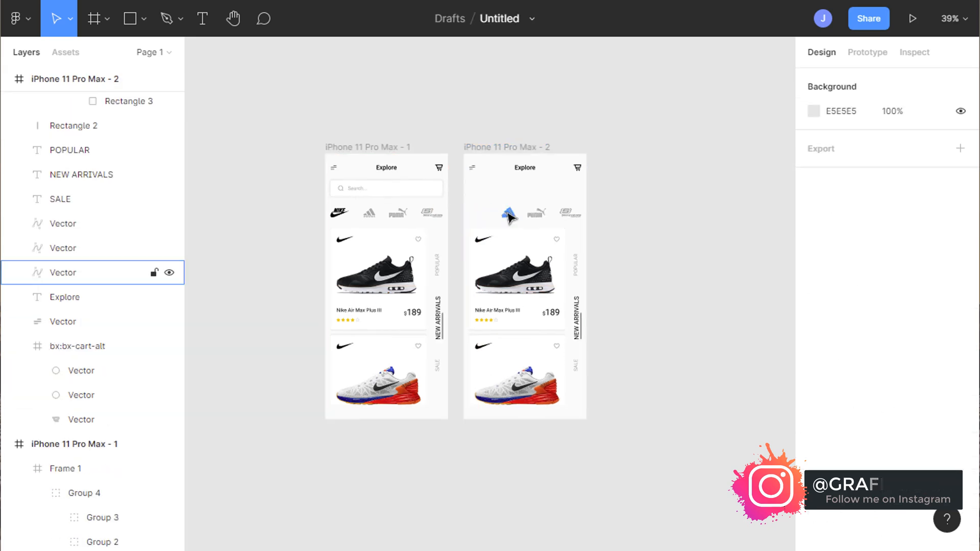
{"action": "left_click", "coordinate": [509, 213]}
{"action": "key", "text": "Delete"}
{"action": "left_click", "coordinate": [538, 213]}
{"action": "key", "text": "Delete"}
{"action": "left_click", "coordinate": [568, 213]}
{"action": "key", "text": "Delete"}
Ungroup the scrolling card frame and the group inside it on the second screen, leaving separate product cards.
{"action": "scroll", "coordinate": [606, 300], "scroll_direction": "down", "scroll_amount": 1}
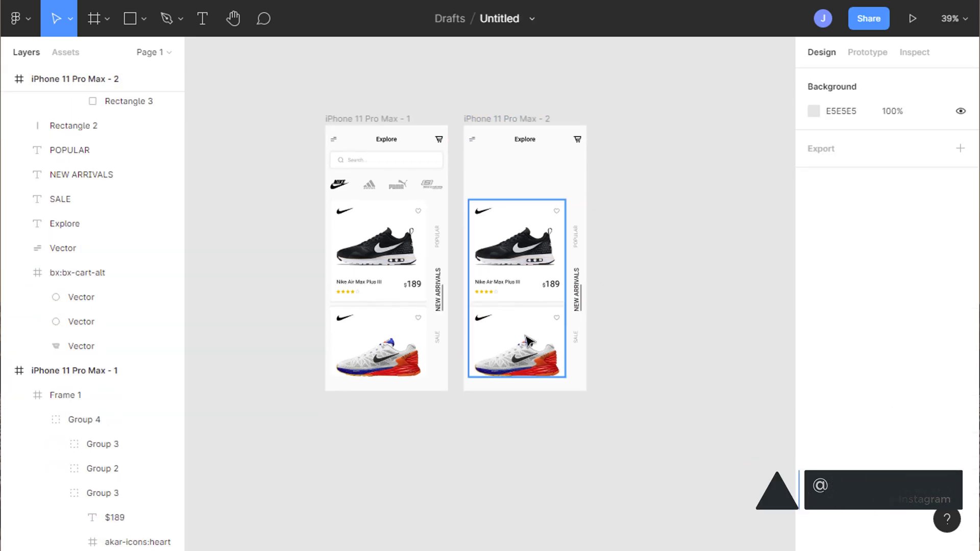
{"action": "left_click", "coordinate": [522, 278]}
{"action": "key", "text": "ctrl+shift+g"}
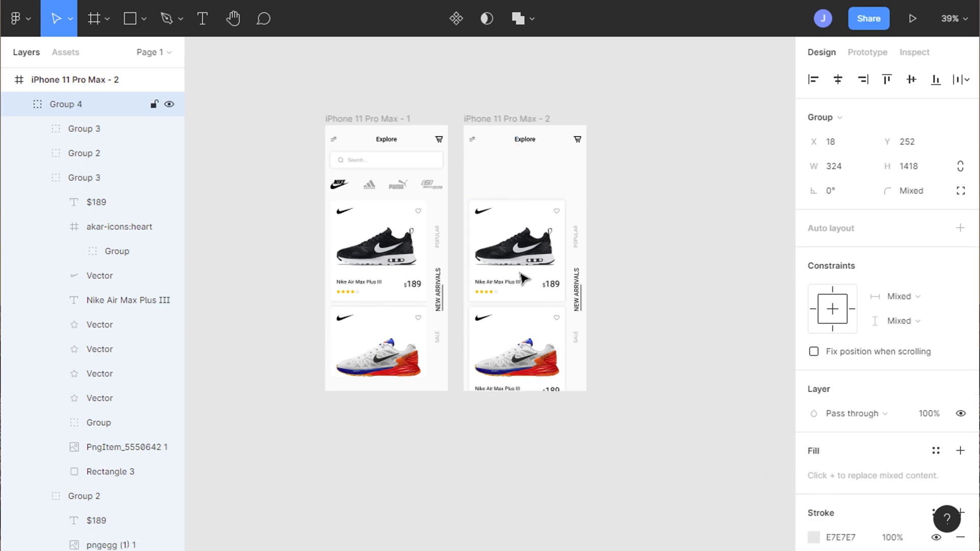
{"action": "key", "text": "Escape"}
{"action": "left_click", "coordinate": [522, 326]}
{"action": "key", "text": "ctrl+shift+g"}
{"action": "key", "text": "Escape"}
Delete the vertical category labels and every product card except the first black-shoe card from the second screen.
{"action": "left_click", "coordinate": [547, 286]}
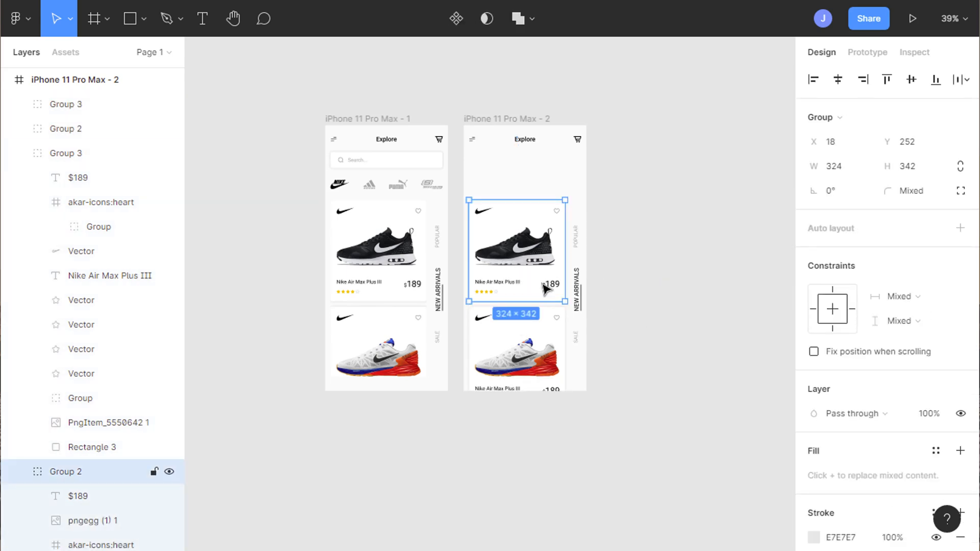
{"action": "left_click_drag", "start_coordinate": [619, 223], "coordinate": [556, 362]}
{"action": "key", "text": "Delete"}
{"action": "left_click_drag", "start_coordinate": [597, 302], "coordinate": [460, 550]}
{"action": "key", "text": "Delete"}
Ungroup the black-shoe card on the second screen and enlarge its white background to 374 × 498 beneath the Explore header.
{"action": "left_click_drag", "start_coordinate": [570, 125], "coordinate": [507, 437]}
{"action": "mouse_move", "coordinate": [559, 392]}
{"action": "left_mouse_down"}
{"action": "mouse_move", "coordinate": [442, 271]}
{"action": "mouse_move", "coordinate": [564, 380]}
{"action": "left_mouse_up"}
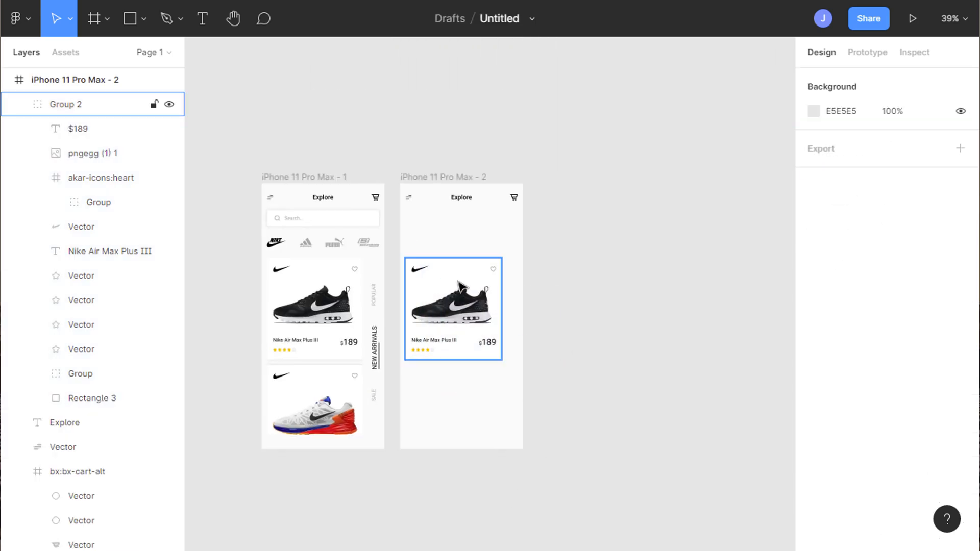
{"action": "left_click_drag", "start_coordinate": [568, 258], "coordinate": [427, 395]}
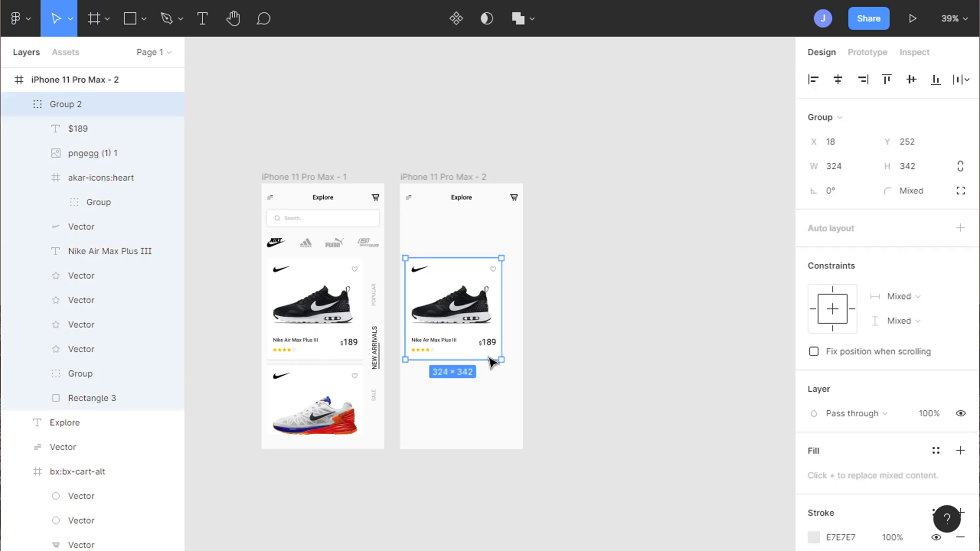
{"action": "left_click_drag", "start_coordinate": [504, 258], "coordinate": [506, 235]}
{"action": "key", "text": "ctrl+z"}
{"action": "right_click", "coordinate": [470, 287]}
{"action": "left_click", "coordinate": [503, 276]}
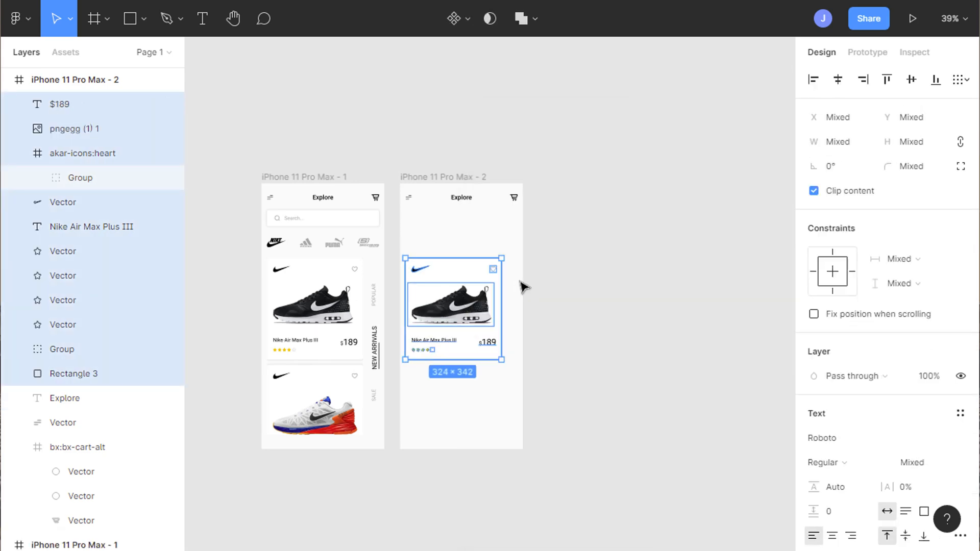
{"action": "left_click", "coordinate": [520, 282]}
{"action": "left_click", "coordinate": [498, 263]}
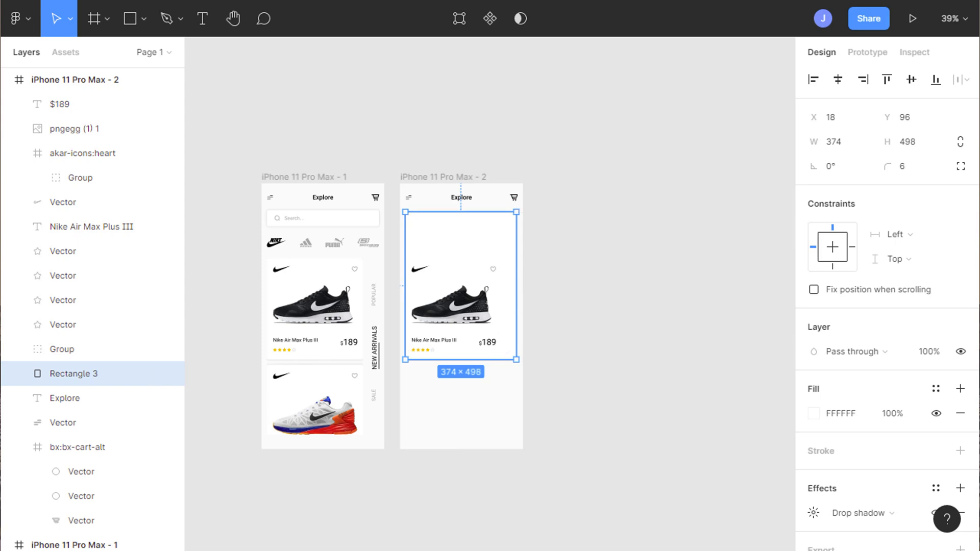
Move the Nike logo and heart icon to the top of the enlarged card, with the heart near its right edge.
{"action": "left_click", "coordinate": [419, 269]}
{"action": "left_click", "coordinate": [492, 270], "text": "shift"}
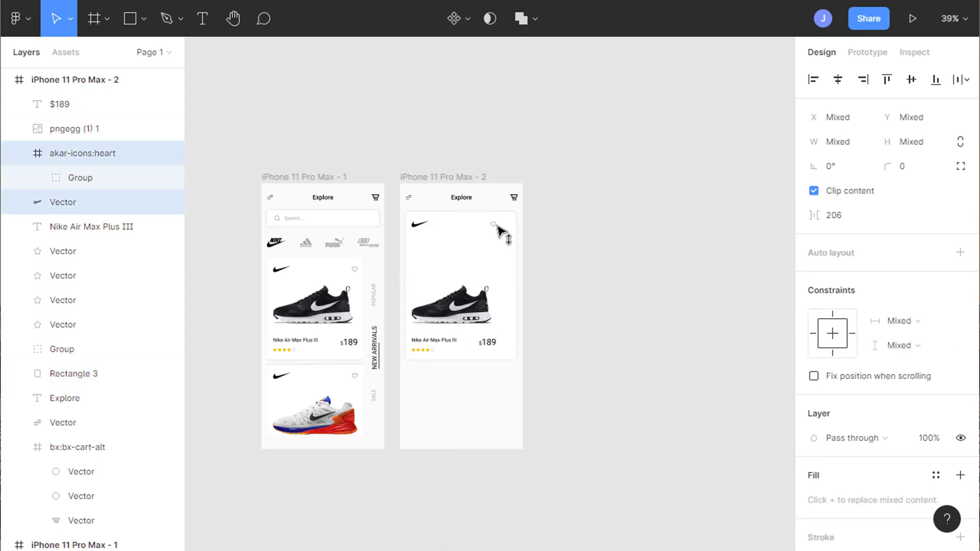
{"action": "left_click", "coordinate": [534, 232]}
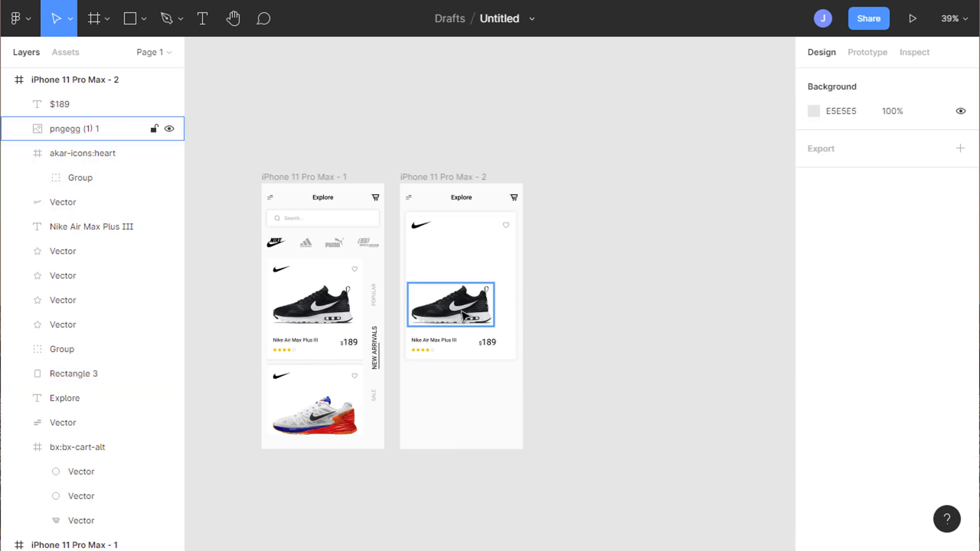
Move the black shoe image up within the card and enlarge it to span nearly the card's full width.
{"action": "left_click_drag", "start_coordinate": [466, 315], "coordinate": [467, 293]}
{"action": "left_click_drag", "start_coordinate": [494, 261], "coordinate": [506, 250]}
{"action": "left_click_drag", "start_coordinate": [494, 299], "coordinate": [504, 268]}
{"action": "scroll", "coordinate": [481, 291], "scroll_direction": "up", "scroll_amount": 5}
{"action": "key", "text": "Escape"}
Draw a 27 × 7 rectangle below the shoe and round its corners with a radius of 5.
{"action": "scroll", "coordinate": [402, 330], "scroll_direction": "up", "scroll_amount": 2}
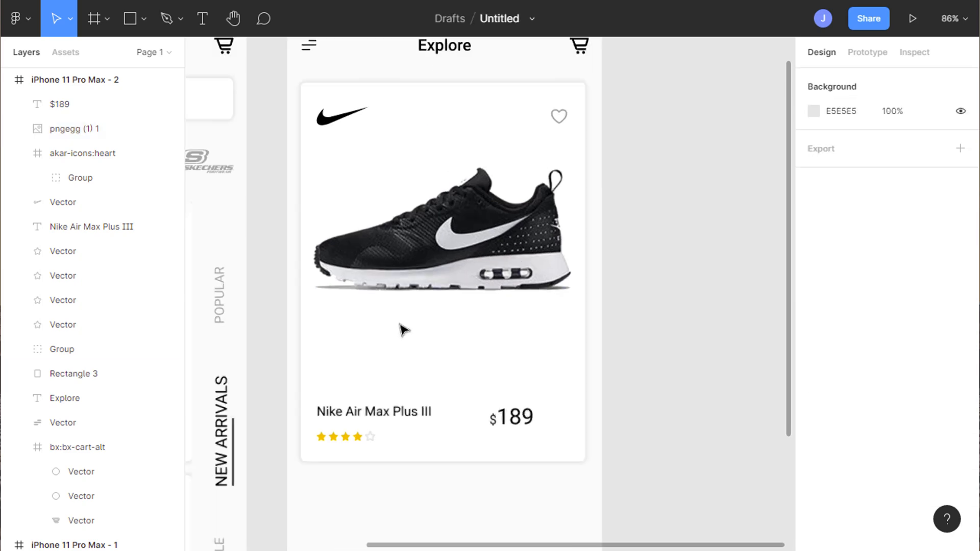
{"action": "key", "text": "r"}
{"action": "left_click_drag", "start_coordinate": [386, 328], "coordinate": [426, 333]}
{"action": "scroll", "coordinate": [417, 331], "scroll_direction": "up", "scroll_amount": 5}
{"action": "key", "text": "ctrl+z"}
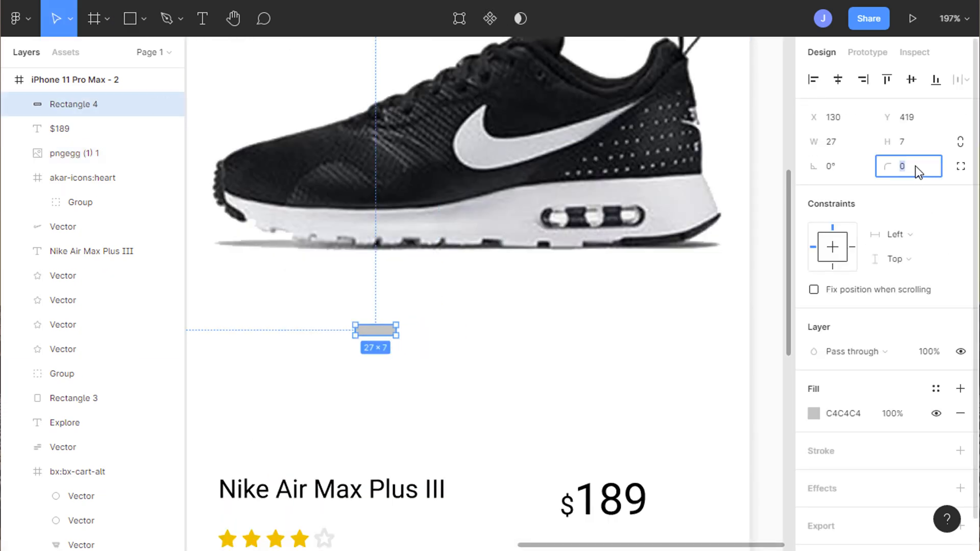
{"action": "type", "text": "5"}
{"action": "left_click", "coordinate": [514, 367]}
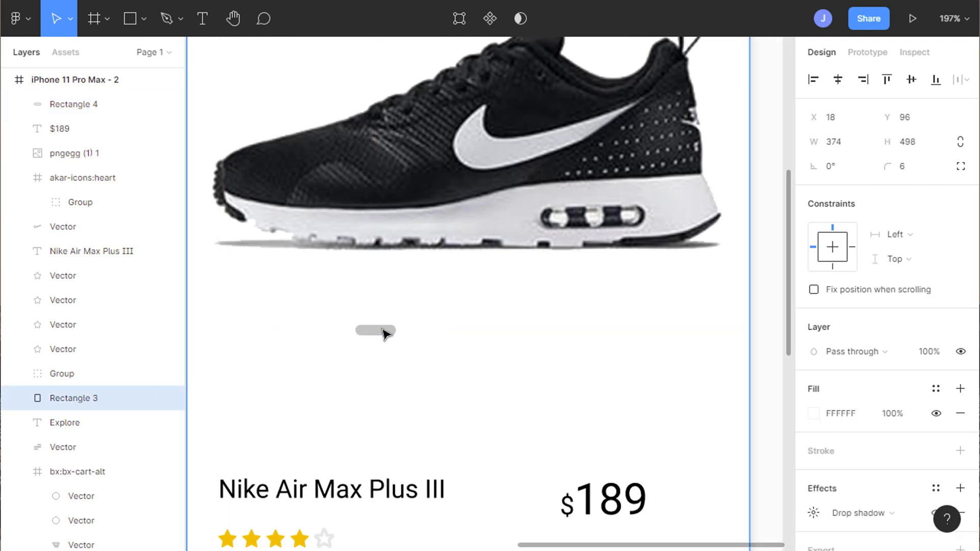
Copy the grey pill to its right, narrow the copy to a 7 × 7 dot, and repeat it as four dots spaced 11 apart.
{"action": "left_click_drag", "start_coordinate": [384, 332], "coordinate": [436, 334], "text": "alt"}
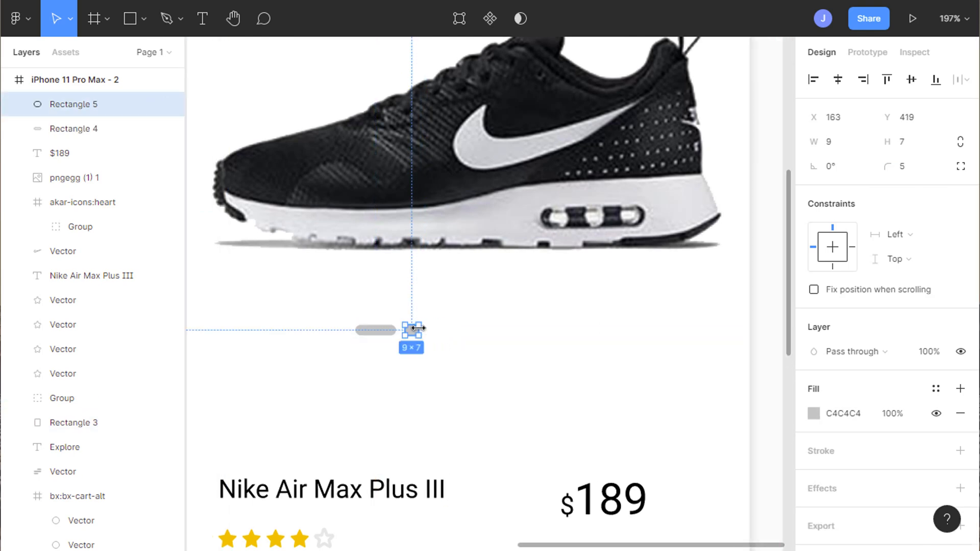
{"action": "scroll", "coordinate": [418, 330], "scroll_direction": "up", "scroll_amount": 10}
{"action": "left_click_drag", "start_coordinate": [396, 336], "coordinate": [497, 341], "text": "alt"}
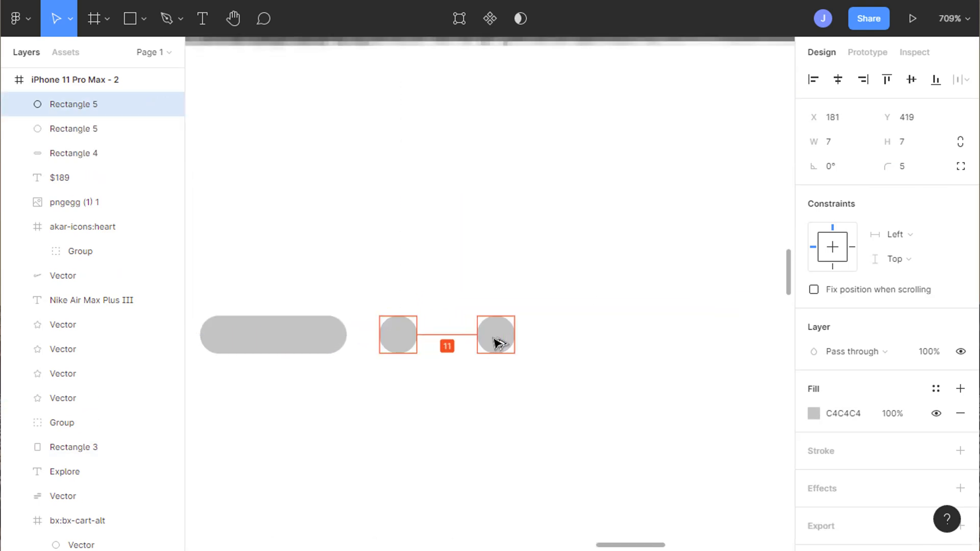
{"action": "key", "text": "ctrl+d"}
{"action": "key", "text": "ctrl+d"}
Move all four dots slightly away from the pill so that gap matches the spacing between the dots.
{"action": "scroll", "coordinate": [491, 351], "scroll_direction": "down", "scroll_amount": 1}
{"action": "left_click", "coordinate": [576, 341], "text": "shift"}
{"action": "left_click", "coordinate": [494, 344], "text": "shift"}
{"action": "left_click", "coordinate": [411, 341], "text": "shift"}
{"action": "left_click_drag", "start_coordinate": [411, 341], "coordinate": [449, 342]}
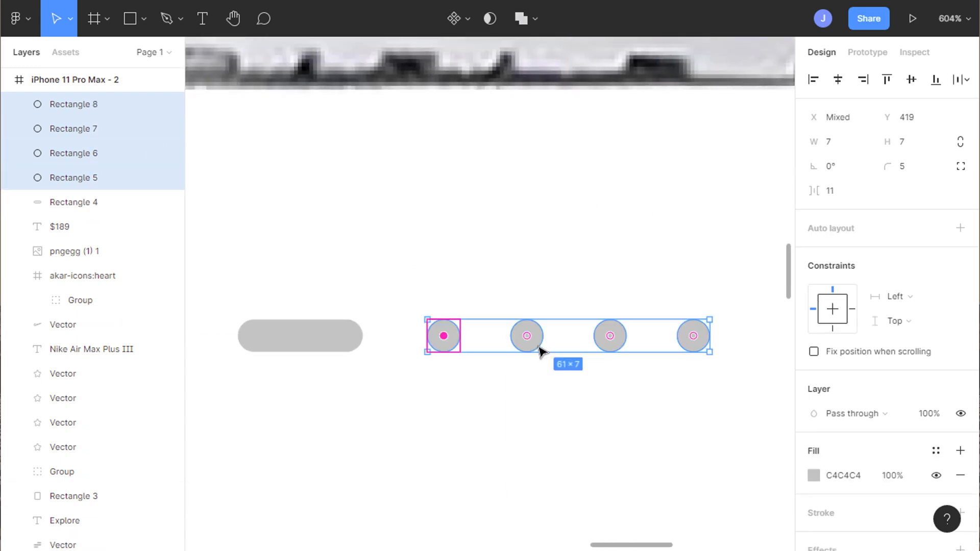
Change the pill's fill color to red E83636.
{"action": "scroll", "coordinate": [510, 350], "scroll_direction": "down", "scroll_amount": 14}
{"action": "left_click", "coordinate": [475, 347]}
{"action": "scroll", "coordinate": [509, 359], "scroll_direction": "up", "scroll_amount": 2}
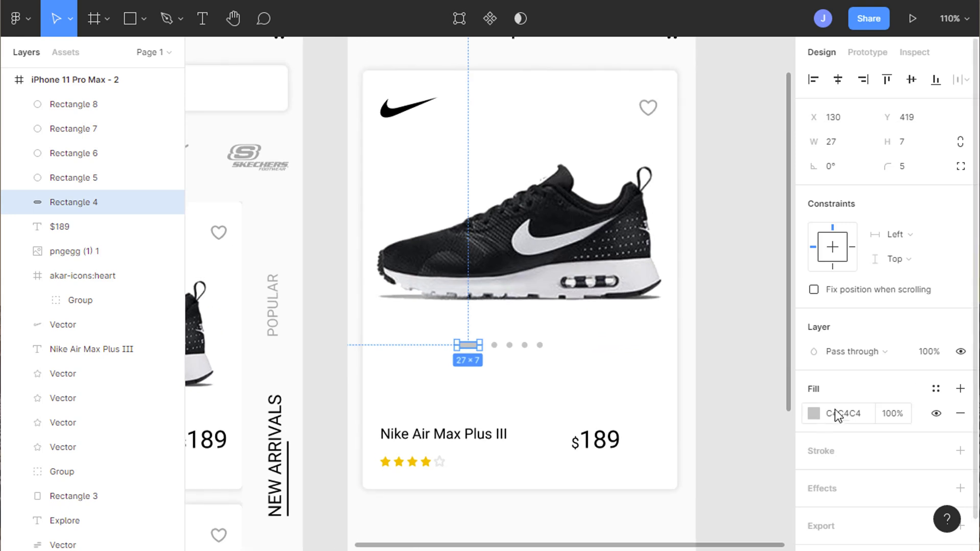
{"action": "left_click", "coordinate": [814, 413]}
{"action": "left_click_drag", "start_coordinate": [703, 372], "coordinate": [732, 371]}
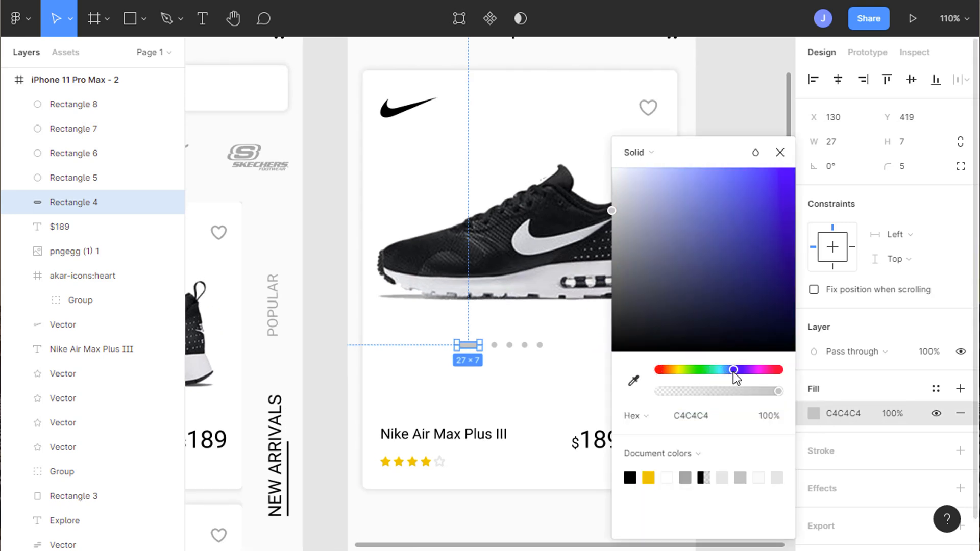
{"action": "left_click", "coordinate": [650, 180]}
{"action": "left_click_drag", "start_coordinate": [650, 180], "coordinate": [669, 167]}
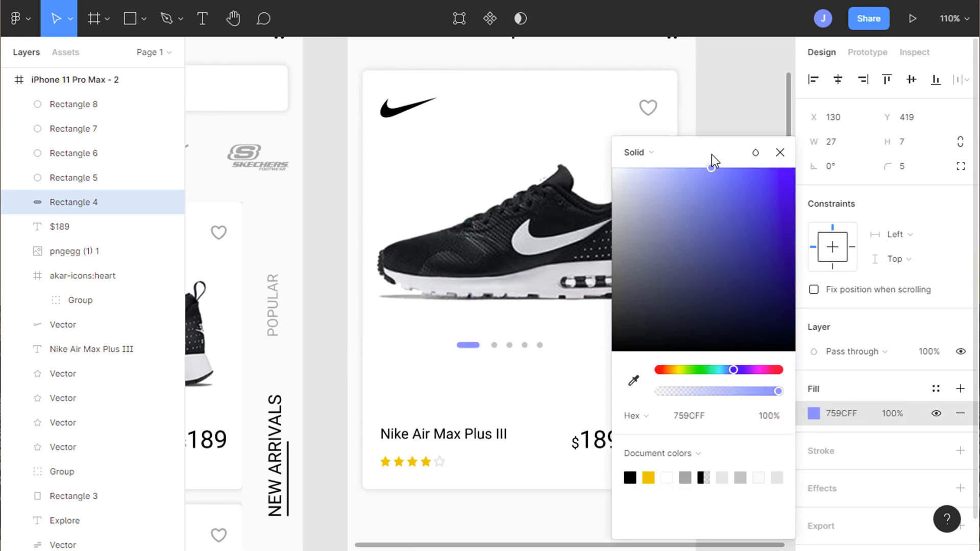
{"action": "left_click_drag", "start_coordinate": [668, 371], "coordinate": [658, 371]}
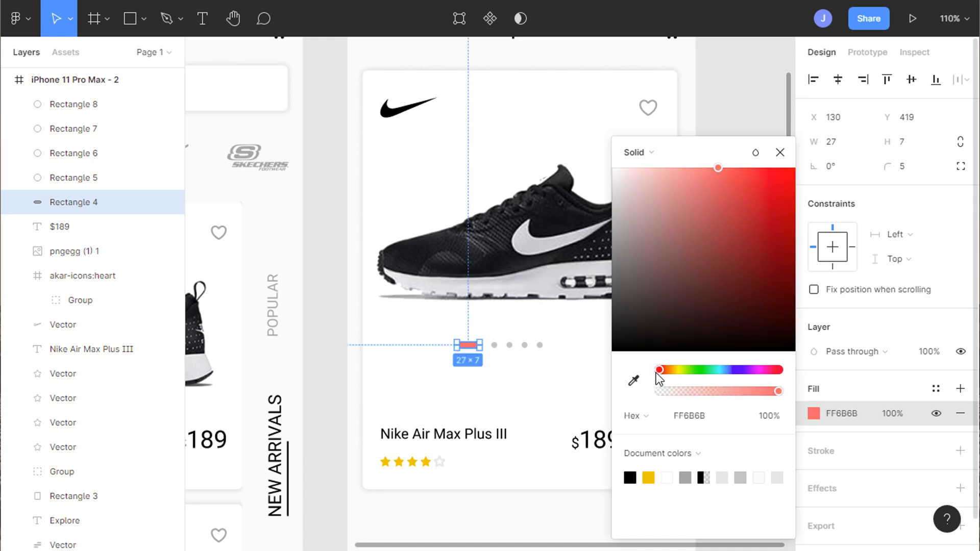
{"action": "left_click_drag", "start_coordinate": [718, 168], "coordinate": [752, 189]}
{"action": "left_click", "coordinate": [450, 385]}
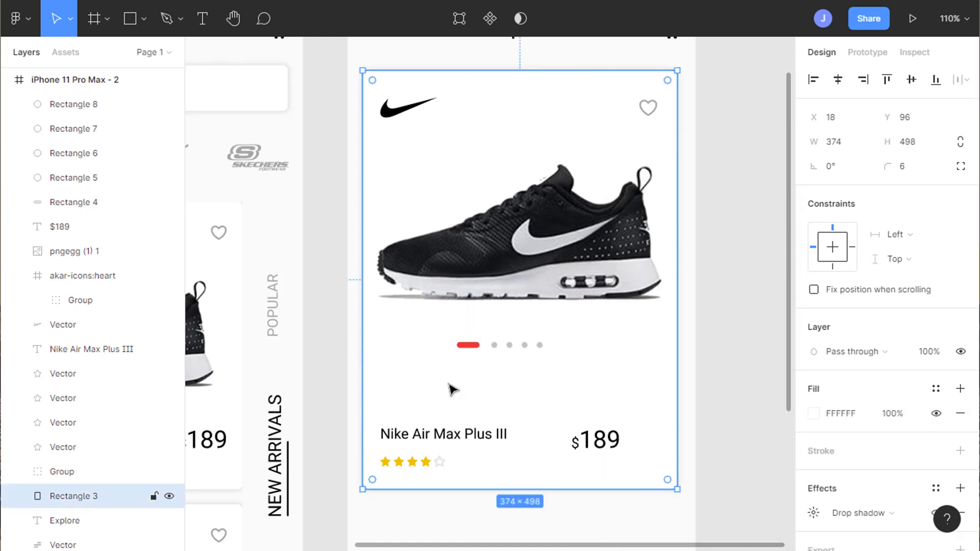
Group the red pill and the four grey dots into one slider indicator.
{"action": "scroll", "coordinate": [408, 391], "scroll_direction": "down", "scroll_amount": 2}
{"action": "left_click_drag", "start_coordinate": [639, 377], "coordinate": [448, 355]}
{"action": "left_click_drag", "start_coordinate": [632, 419], "coordinate": [544, 423]}
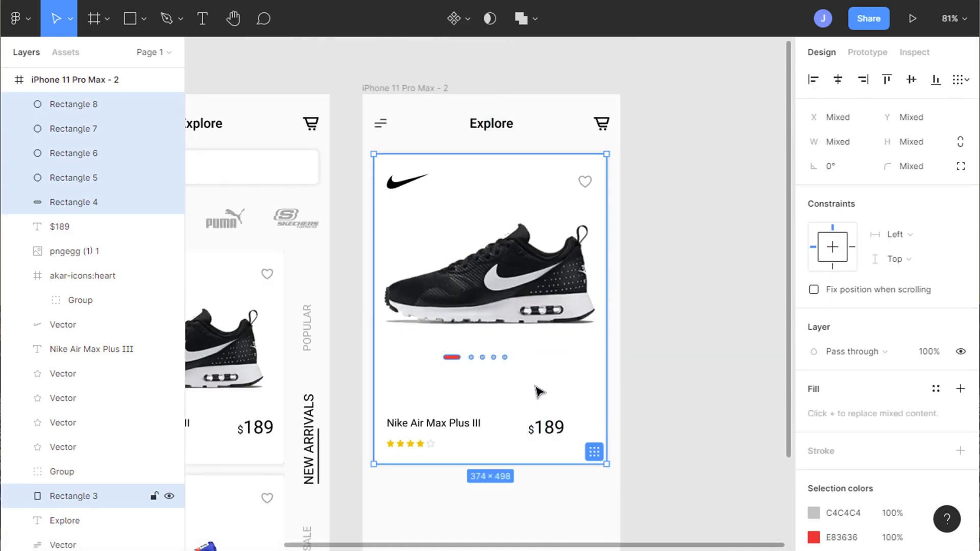
{"action": "left_click_drag", "start_coordinate": [690, 355], "coordinate": [419, 377]}
{"action": "left_click_drag", "start_coordinate": [662, 384], "coordinate": [577, 401]}
{"action": "key", "text": "ctrl+g"}
Align the slider indicator and shoe image on their horizontal centers, along with the card background.
{"action": "left_click", "coordinate": [510, 301], "text": "shift"}
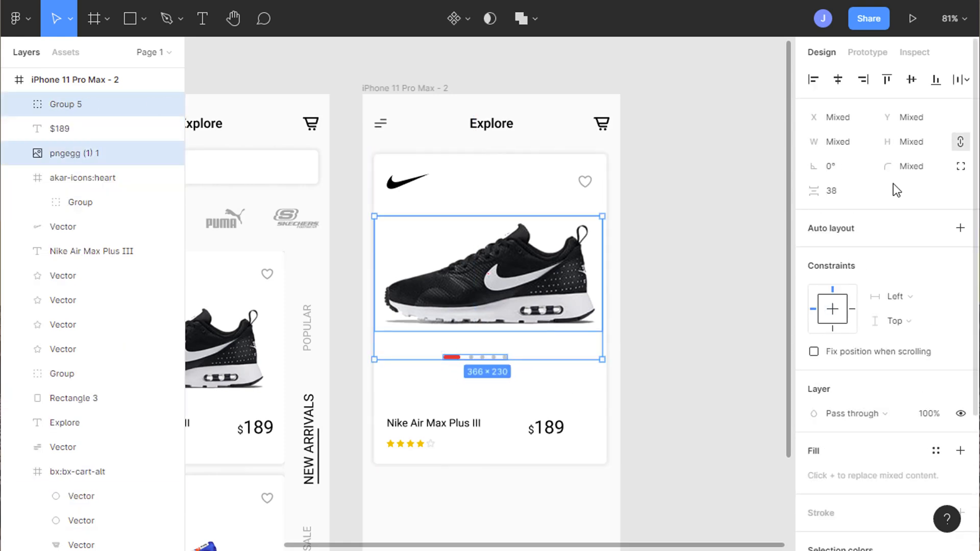
{"action": "left_click", "coordinate": [838, 80]}
{"action": "left_click", "coordinate": [586, 443], "text": "shift"}
{"action": "left_click", "coordinate": [843, 82]}
{"action": "left_click", "coordinate": [672, 384]}
{"action": "left_click_drag", "start_coordinate": [671, 384], "coordinate": [704, 300]}
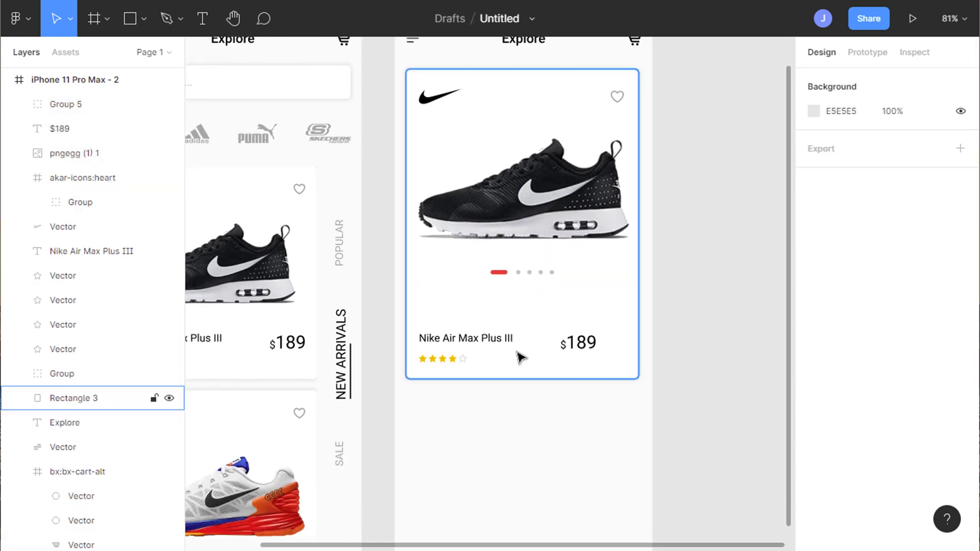
Move the $189 price horizontally to X 308, near the card's right edge.
{"action": "left_click", "coordinate": [484, 343]}
{"action": "left_click_drag", "start_coordinate": [647, 406], "coordinate": [642, 363]}
{"action": "left_click", "coordinate": [583, 313]}
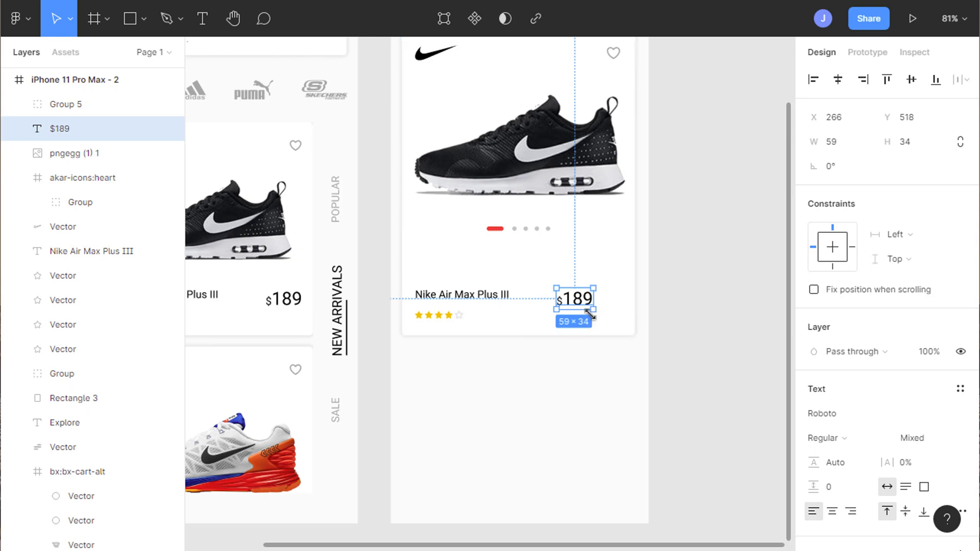
{"action": "left_click_drag", "start_coordinate": [581, 311], "coordinate": [602, 309]}
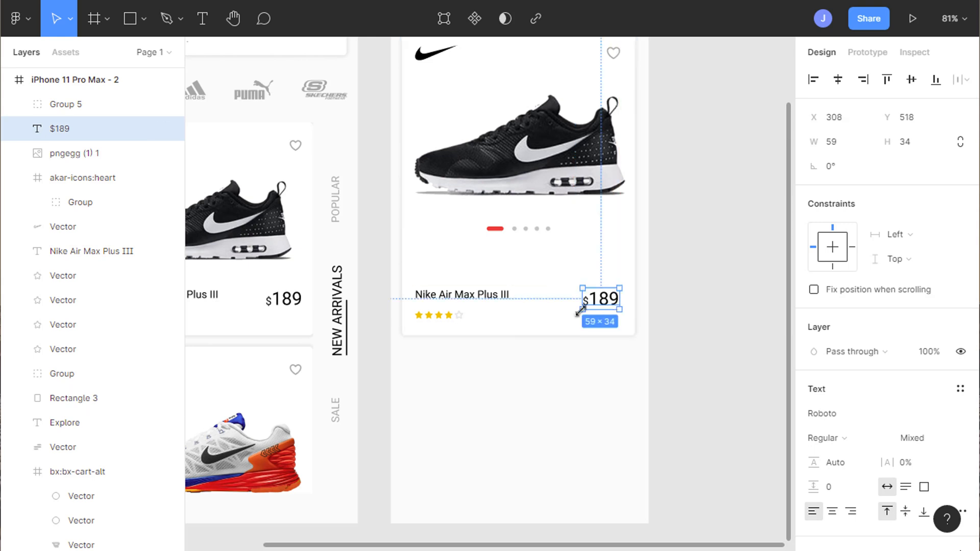
Shorten the card background to a height of 359 so it ends just below the slider indicator.
{"action": "left_click", "coordinate": [575, 311]}
{"action": "left_click_drag", "start_coordinate": [529, 334], "coordinate": [531, 249]}
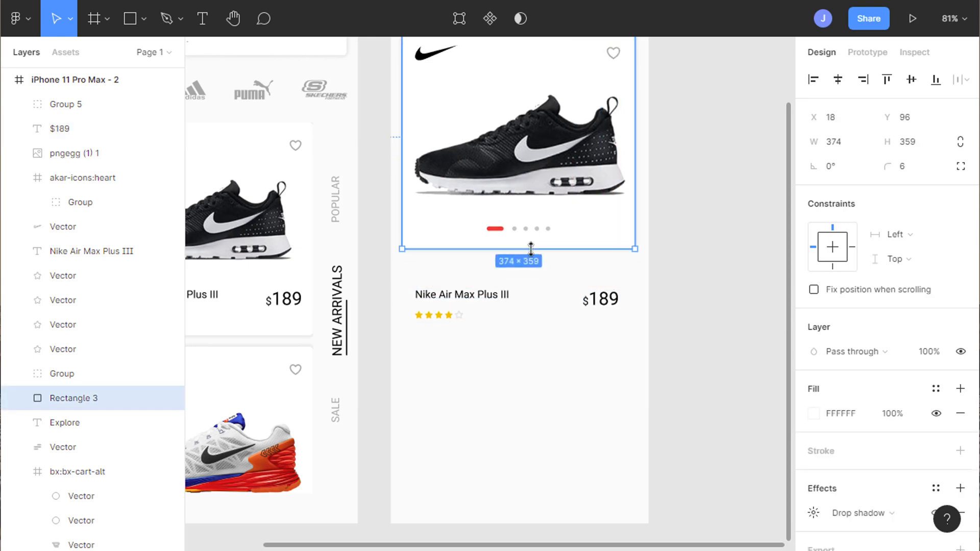
{"action": "scroll", "coordinate": [520, 293], "scroll_direction": "down", "scroll_amount": 3}
{"action": "scroll", "coordinate": [520, 293], "scroll_direction": "up", "scroll_amount": 3}
Move the shoe name, star rating and price up together, closer to the card's bottom edge.
{"action": "left_click", "coordinate": [448, 315]}
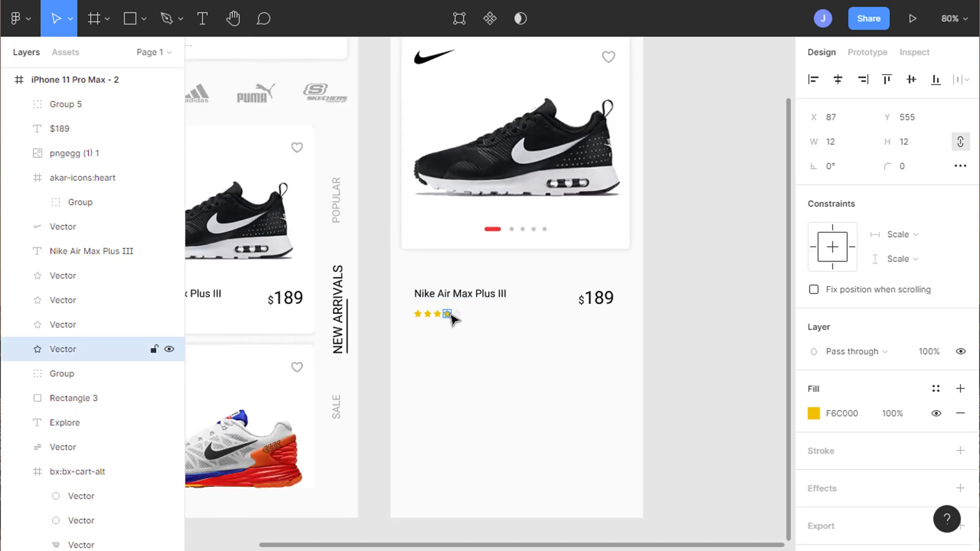
{"action": "scroll", "coordinate": [491, 338], "scroll_direction": "down", "scroll_amount": 1}
{"action": "left_click_drag", "start_coordinate": [481, 313], "coordinate": [607, 260]}
{"action": "left_click", "coordinate": [549, 314]}
{"action": "left_click", "coordinate": [543, 280]}
Duplicate the shoe name below the star rating at X 39, Y 567 and change the copy's text to "Select Size".
{"action": "left_click_drag", "start_coordinate": [481, 254], "coordinate": [481, 300]}
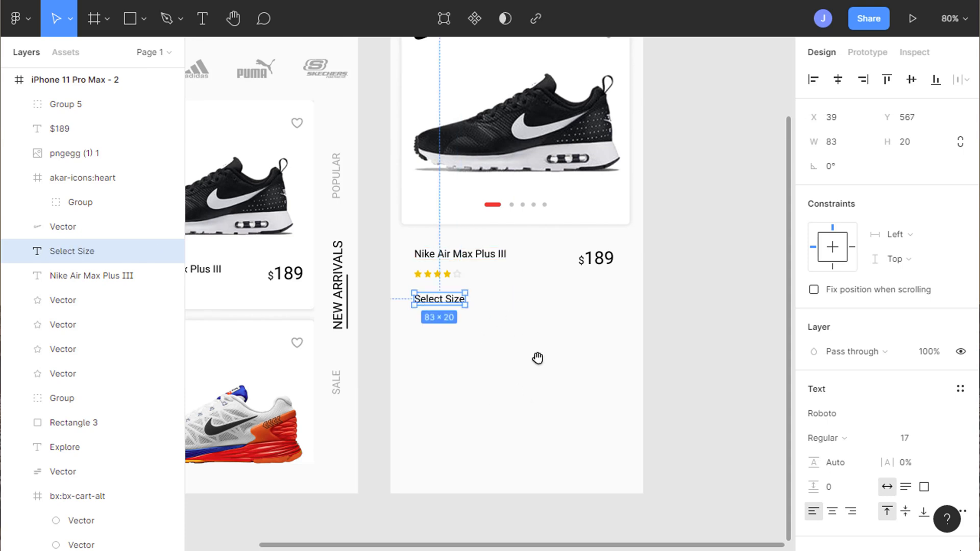
{"action": "left_click_drag", "start_coordinate": [538, 358], "coordinate": [536, 296]}
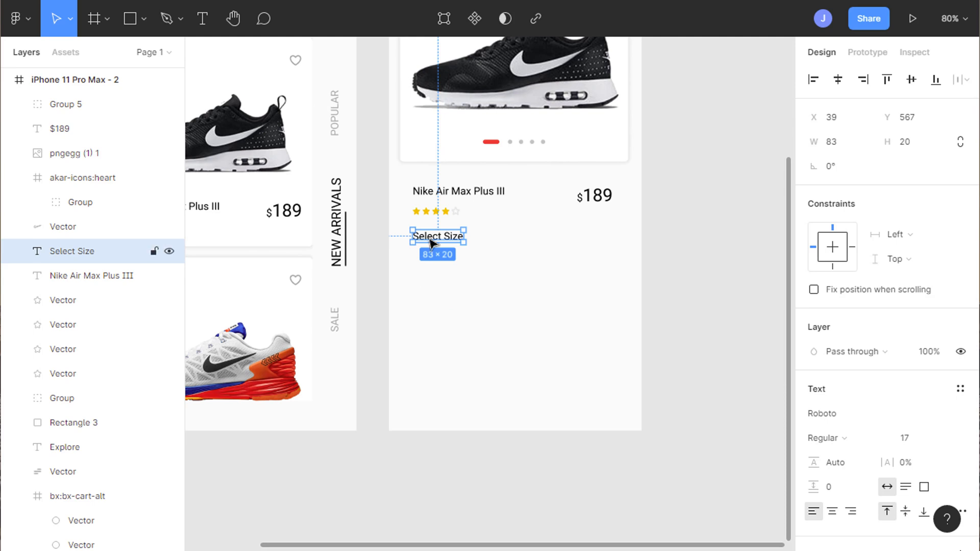
{"action": "left_click", "coordinate": [492, 282]}
{"action": "left_click", "coordinate": [728, 278]}
{"action": "scroll", "coordinate": [584, 250], "scroll_direction": "down", "scroll_amount": 1}
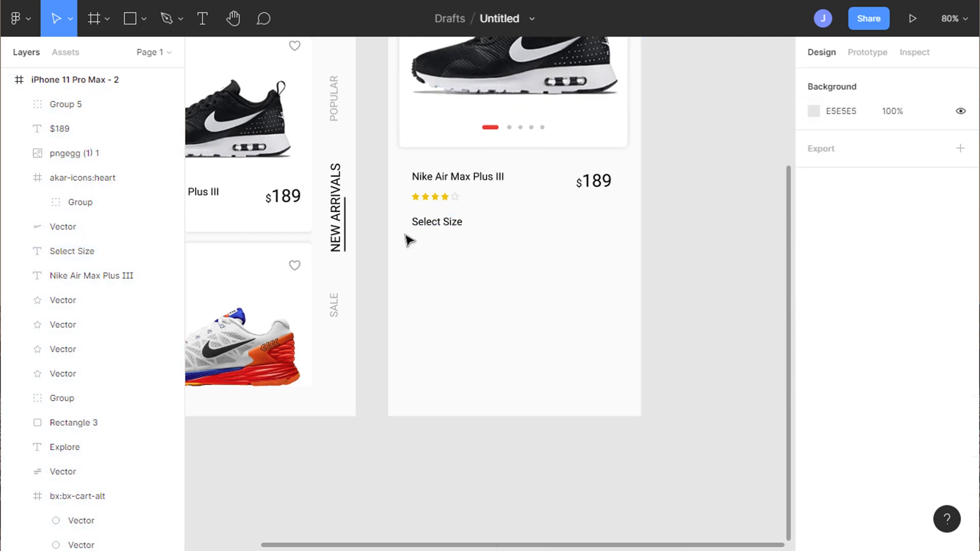
{"action": "key", "text": "r"}
{"action": "left_click", "coordinate": [435, 262]}
{"action": "key", "text": "3"}
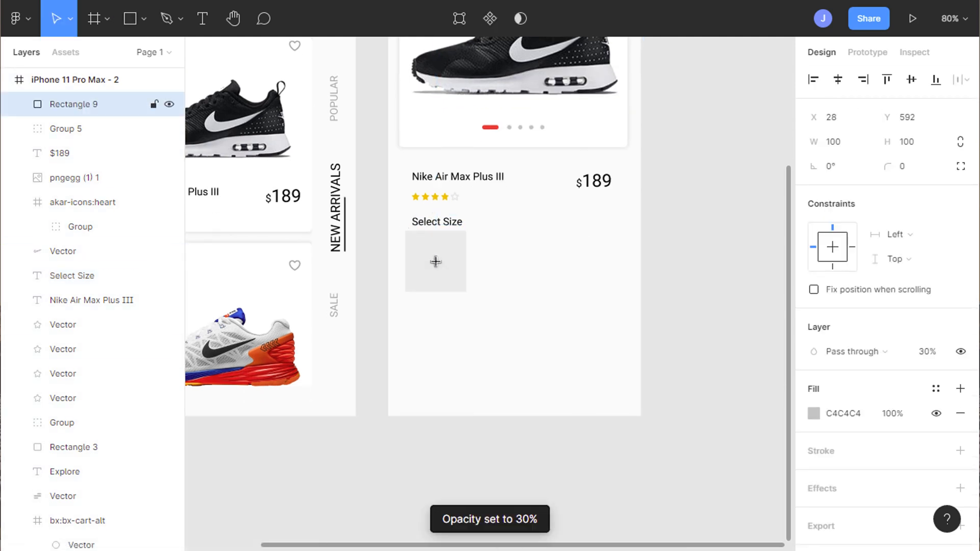
{"action": "key", "text": "Delete"}
Add the text "39" in the empty area below the Select Size label.
{"action": "key", "text": "t"}
{"action": "left_click", "coordinate": [463, 295]}
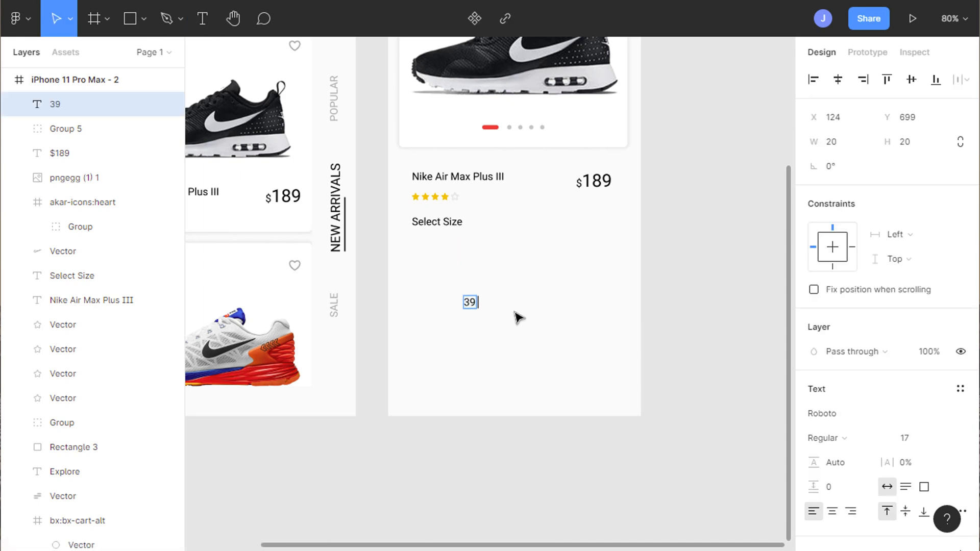
{"action": "scroll", "coordinate": [908, 330], "scroll_direction": "down", "scroll_amount": 4}
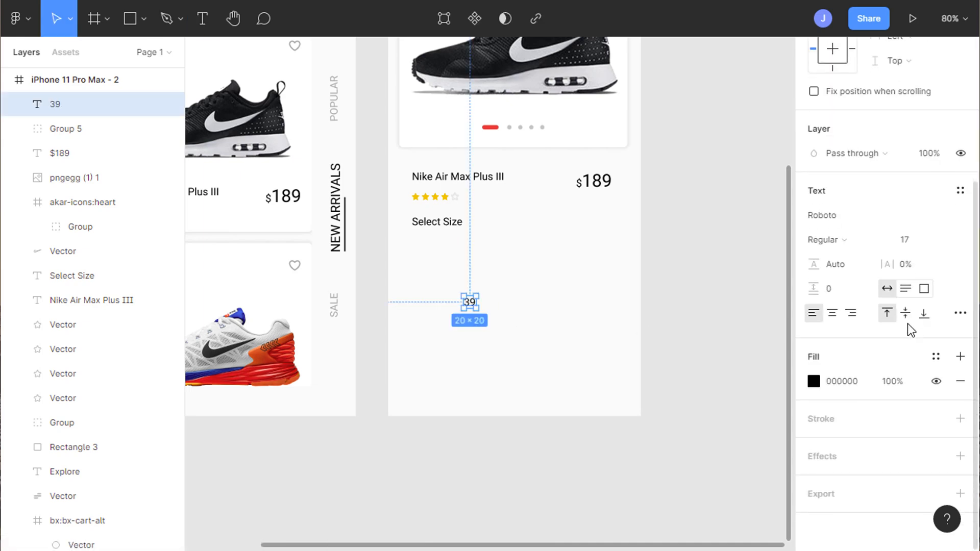
{"action": "scroll", "coordinate": [921, 332], "scroll_direction": "up", "scroll_amount": 4}
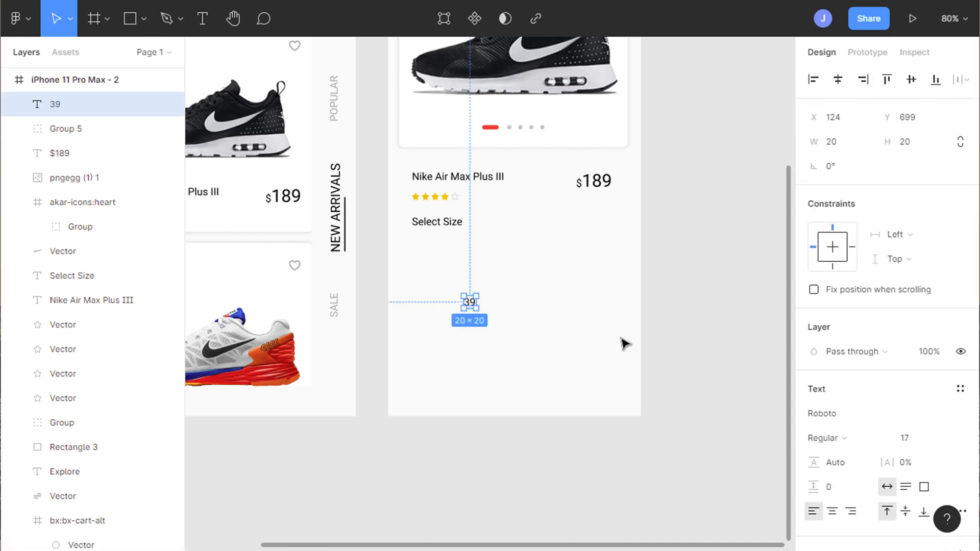
{"action": "scroll", "coordinate": [536, 311], "scroll_direction": "up", "scroll_amount": 5}
{"action": "key", "text": "Escape"}
Draw a 60 × 30 rectangle left-aligned below the Select Size label and fill it with white FFFFFF.
{"action": "key", "text": "r"}
{"action": "left_click_drag", "start_coordinate": [387, 203], "coordinate": [448, 238]}
{"action": "mouse_move", "coordinate": [435, 217]}
{"action": "left_mouse_down"}
{"action": "mouse_move", "coordinate": [435, 243]}
{"action": "mouse_move", "coordinate": [429, 223]}
{"action": "left_mouse_up"}
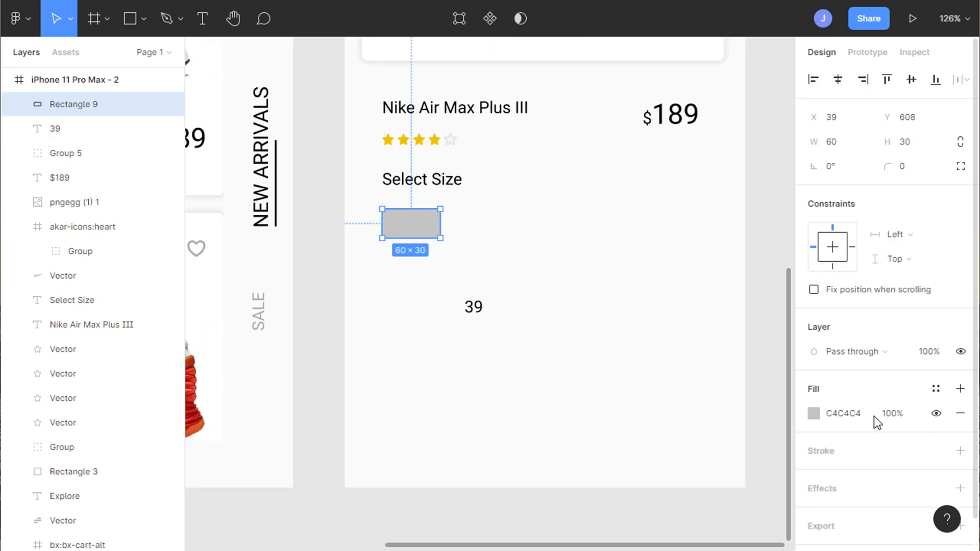
{"action": "left_click", "coordinate": [816, 418]}
{"action": "left_click_drag", "start_coordinate": [658, 214], "coordinate": [555, 163]}
Give the size box a 1-wide inside stroke in black 000000 at 18% opacity.
{"action": "left_click", "coordinate": [837, 448]}
{"action": "left_click", "coordinate": [833, 454]}
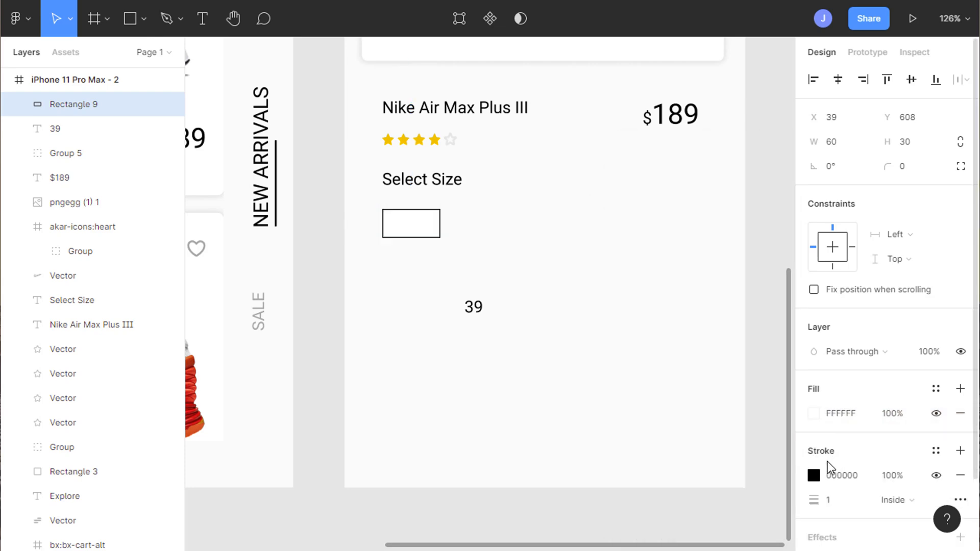
{"action": "left_click", "coordinate": [813, 475]}
{"action": "left_click", "coordinate": [893, 475]}
{"action": "type", "text": "68"}
{"action": "key", "text": "Return"}
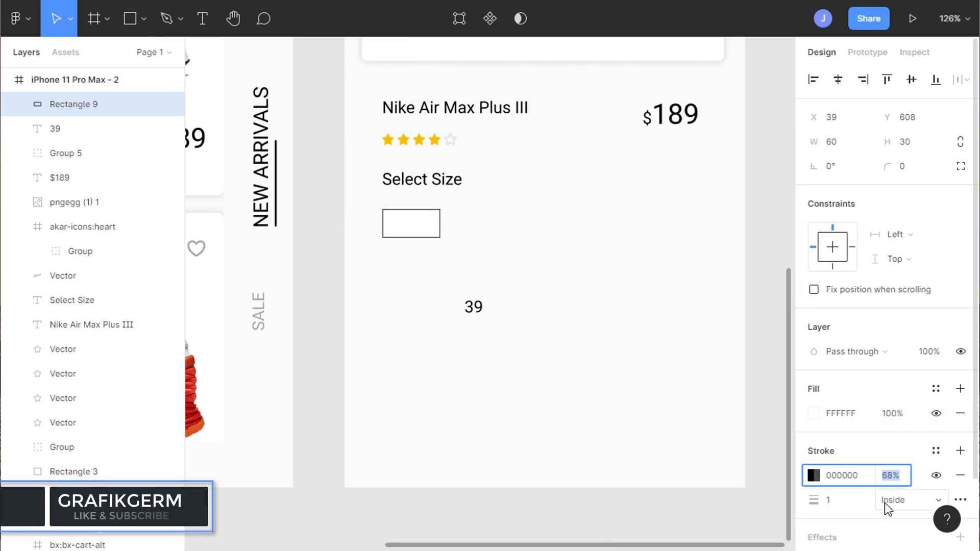
{"action": "type", "text": "18"}
{"action": "key", "text": "Return"}
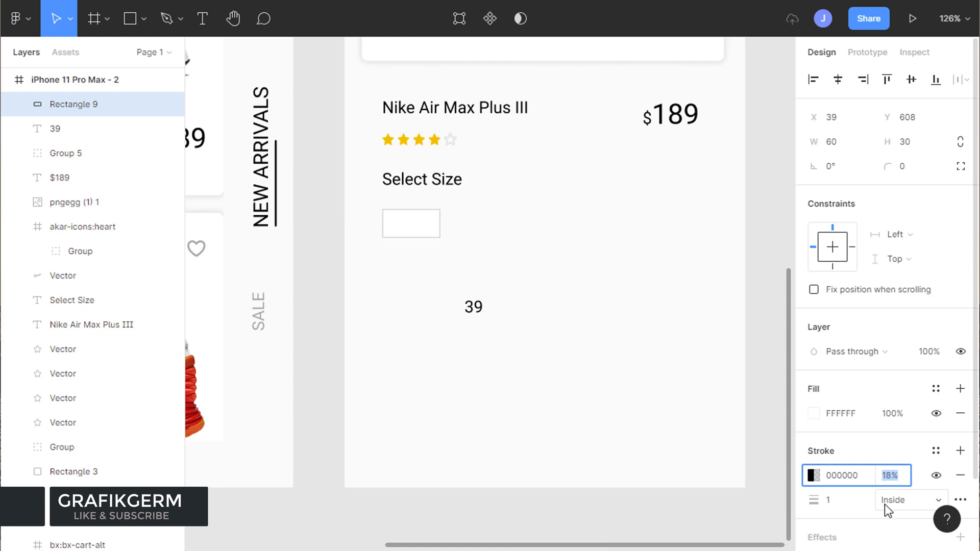
Center the 39 text and the white size box on each other and send the box behind the text.
{"action": "left_click", "coordinate": [358, 191]}
{"action": "left_click", "coordinate": [838, 80]}
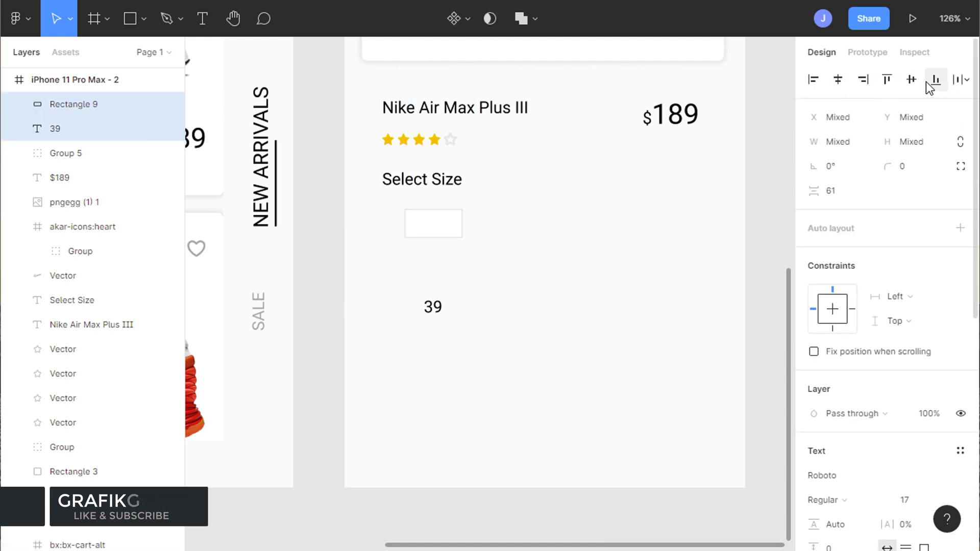
{"action": "left_click", "coordinate": [912, 80]}
{"action": "left_click", "coordinate": [443, 303]}
{"action": "left_click", "coordinate": [451, 273]}
{"action": "key", "text": "ctrl+shift+["}
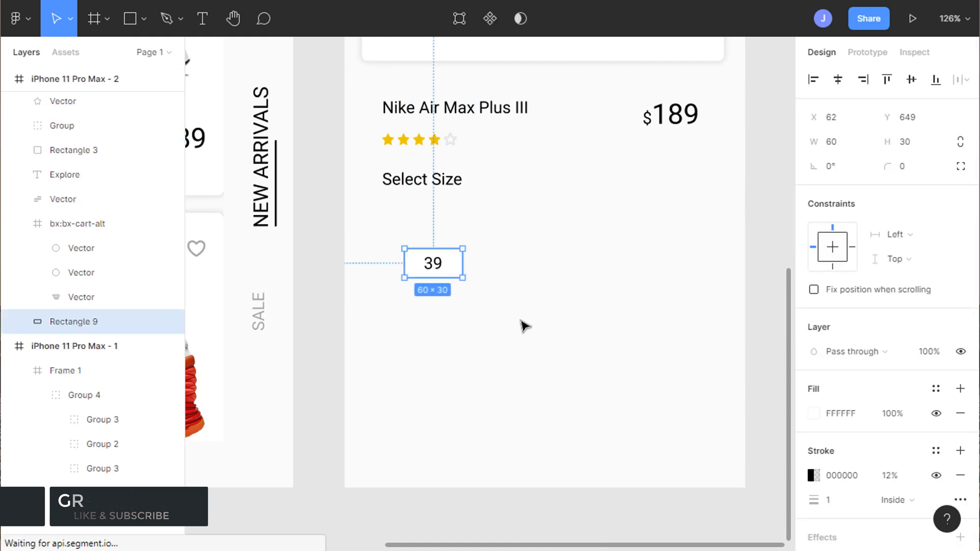
Move the size box with its number left-aligned under the Select Size label and duplicate it four times in a row with gaps of 5.
{"action": "left_click_drag", "start_coordinate": [521, 320], "coordinate": [416, 191]}
{"action": "left_click_drag", "start_coordinate": [439, 265], "coordinate": [478, 225]}
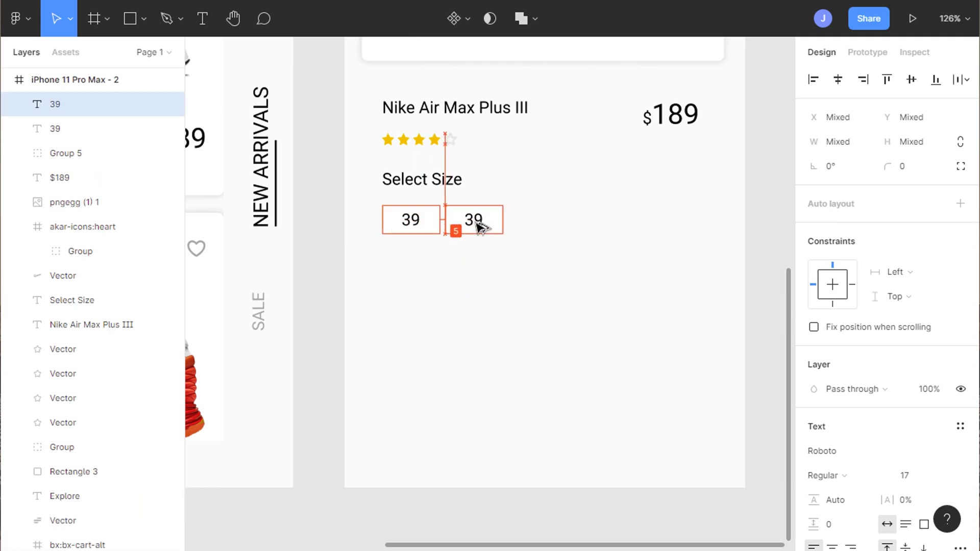
{"action": "key", "text": "ctrl+d"}
{"action": "key", "text": "ctrl+d"}
{"action": "key", "text": "ctrl+d"}
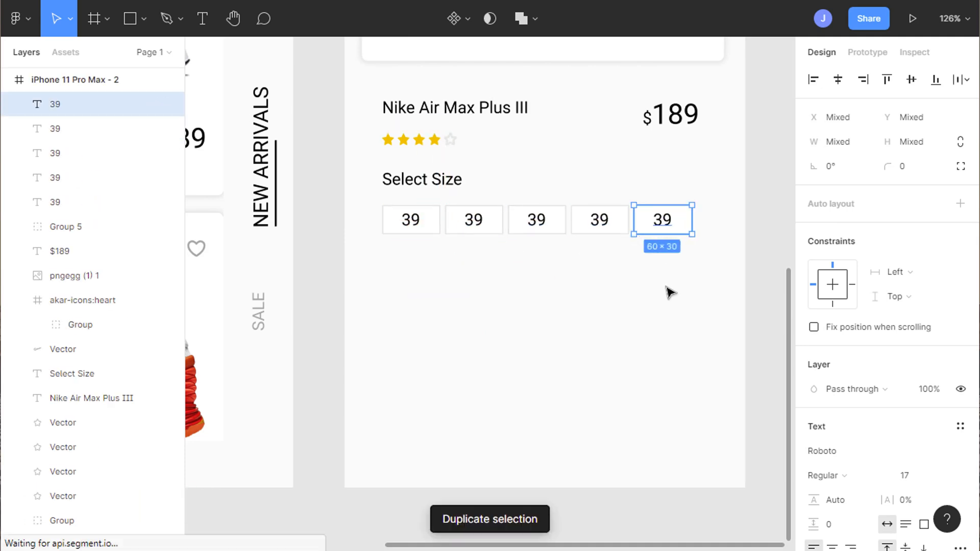
Enlarge the middle size box to about 68 × 46.
{"action": "left_click", "coordinate": [619, 219], "text": "shift"}
{"action": "left_click_drag", "start_coordinate": [619, 218], "coordinate": [587, 251]}
{"action": "left_click", "coordinate": [558, 267]}
{"action": "scroll", "coordinate": [566, 245], "scroll_direction": "up", "scroll_amount": 3}
{"action": "left_click", "coordinate": [580, 228]}
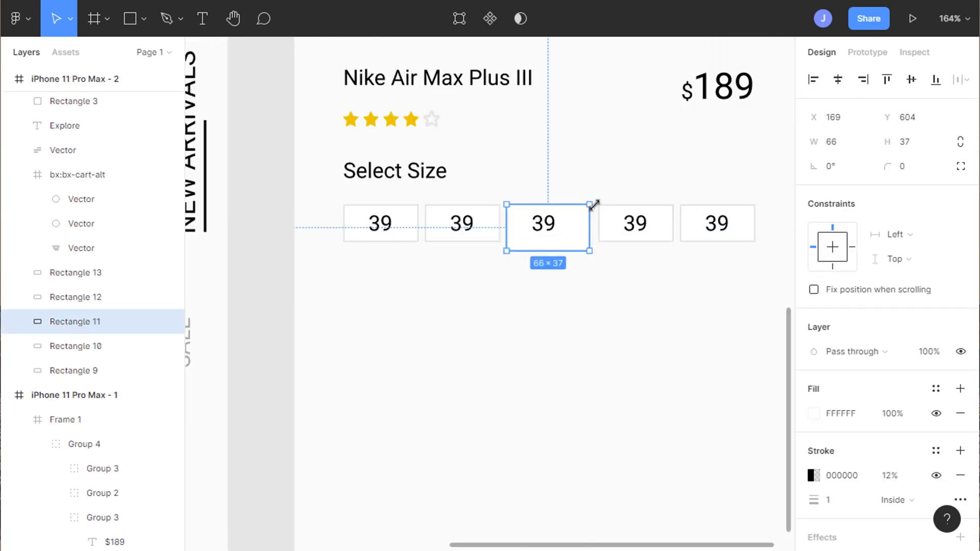
{"action": "left_click_drag", "start_coordinate": [594, 204], "coordinate": [592, 192]}
{"action": "scroll", "coordinate": [571, 223], "scroll_direction": "up", "scroll_amount": 4}
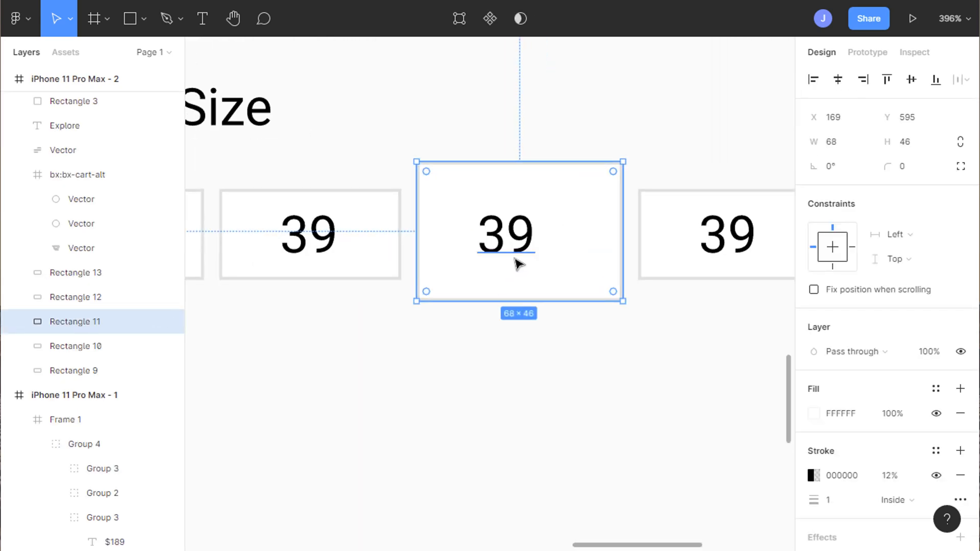
Center the number inside the enlarged middle box and align the whole size row along its vertical centers.
{"action": "left_click", "coordinate": [514, 258], "text": "shift"}
{"action": "left_click", "coordinate": [838, 79]}
{"action": "left_click", "coordinate": [911, 79]}
{"action": "scroll", "coordinate": [539, 214], "scroll_direction": "down", "scroll_amount": 3}
{"action": "scroll", "coordinate": [537, 216], "scroll_direction": "down", "scroll_amount": 2}
{"action": "left_click_drag", "start_coordinate": [293, 280], "coordinate": [726, 218]}
{"action": "left_click", "coordinate": [906, 86]}
{"action": "left_click", "coordinate": [397, 306]}
{"action": "scroll", "coordinate": [519, 298], "scroll_direction": "down", "scroll_amount": 2}
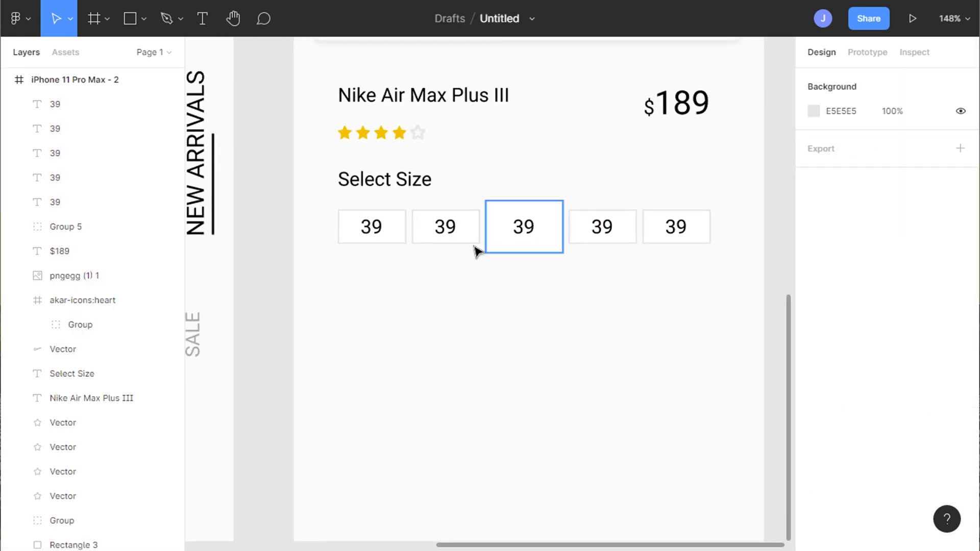
Change the numbers in the second to fifth size boxes to 40, 41, 42 and 43.
{"action": "double_click", "coordinate": [447, 238]}
{"action": "double_click", "coordinate": [515, 231]}
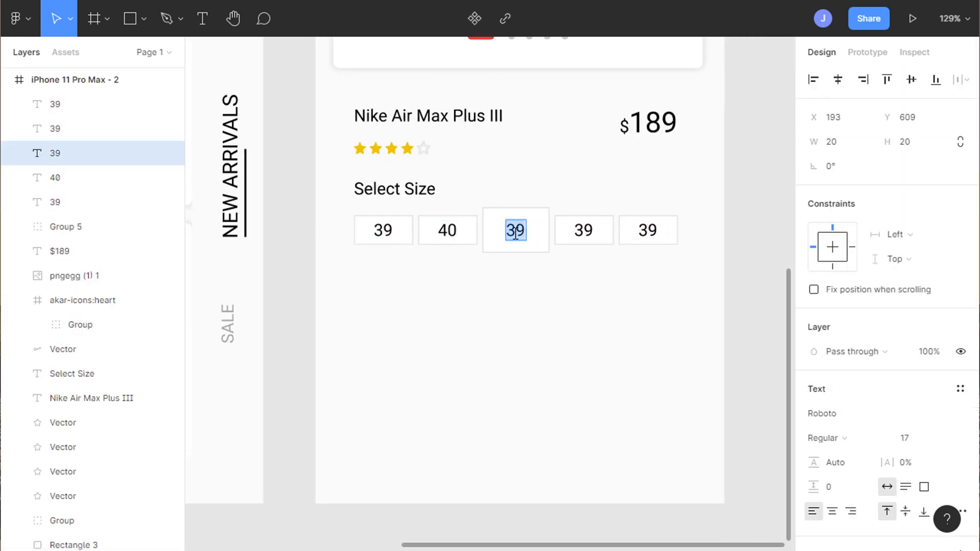
{"action": "double_click", "coordinate": [579, 225]}
{"action": "type", "text": "42"}
{"action": "double_click", "coordinate": [647, 231]}
{"action": "type", "text": "43"}
{"action": "left_click", "coordinate": [636, 339]}
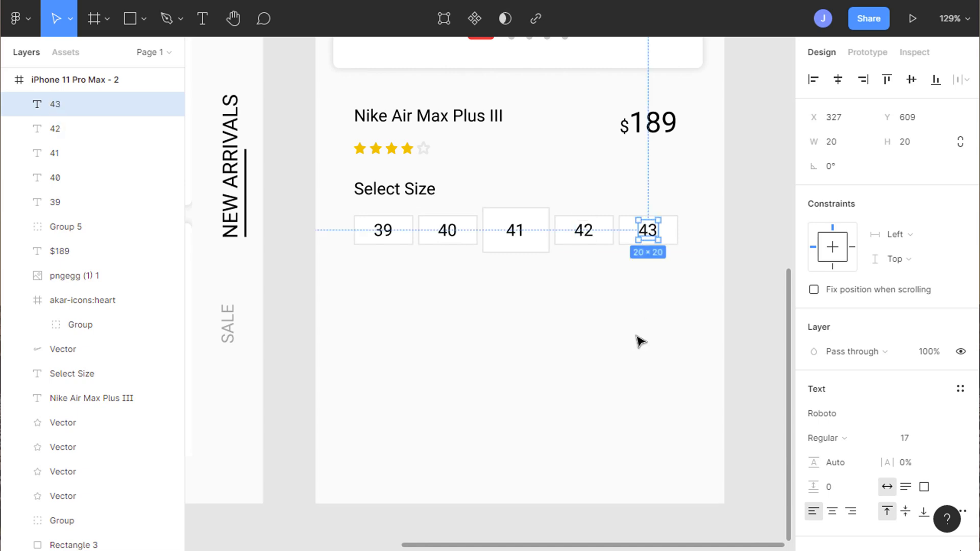
Set the stroke weight of all five size boxes to 0.75.
{"action": "scroll", "coordinate": [549, 291], "scroll_direction": "down", "scroll_amount": 3}
{"action": "left_click", "coordinate": [545, 259]}
{"action": "scroll", "coordinate": [546, 259], "scroll_direction": "up", "scroll_amount": 4}
{"action": "left_click", "coordinate": [584, 255], "text": "shift"}
{"action": "left_click", "coordinate": [644, 254], "text": "shift"}
{"action": "left_click", "coordinate": [448, 254], "text": "shift"}
{"action": "left_click", "coordinate": [372, 254], "text": "shift"}
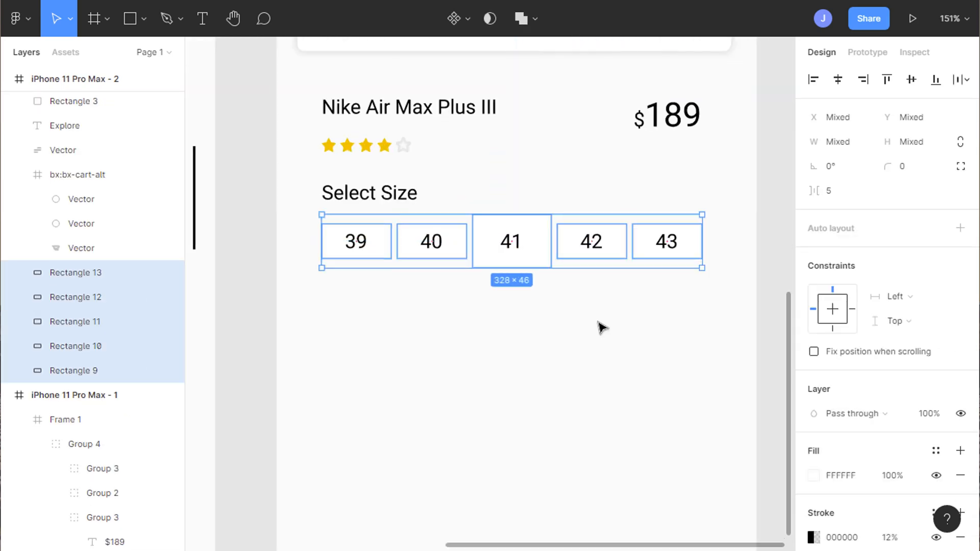
{"action": "scroll", "coordinate": [889, 398], "scroll_direction": "down", "scroll_amount": 3}
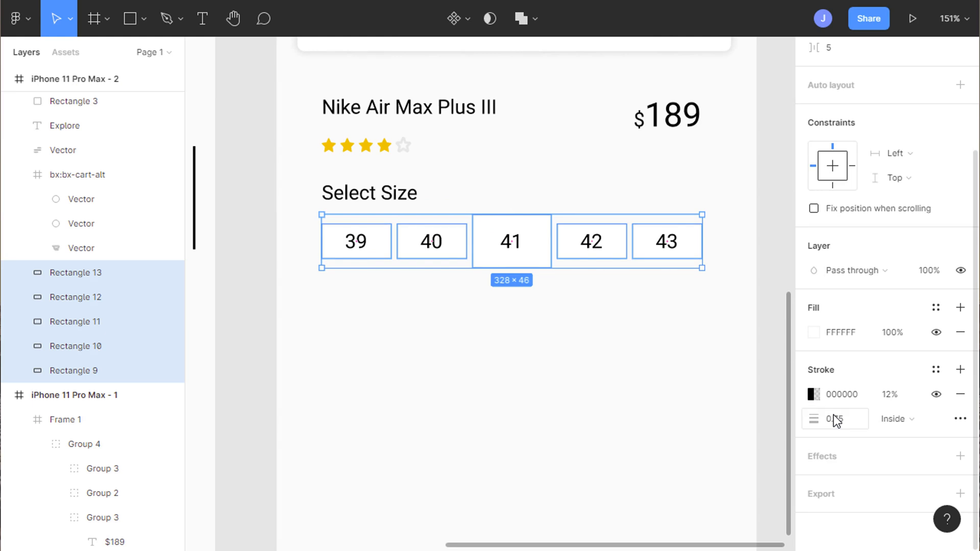
{"action": "left_click", "coordinate": [630, 366]}
Give all five size boxes a corner radius of 6.
{"action": "scroll", "coordinate": [502, 342], "scroll_direction": "down", "scroll_amount": 5}
{"action": "left_click_drag", "start_coordinate": [562, 363], "coordinate": [567, 273]}
{"action": "scroll", "coordinate": [488, 204], "scroll_direction": "up", "scroll_amount": 5}
{"action": "left_click", "coordinate": [408, 228]}
{"action": "left_click", "coordinate": [471, 228], "text": "shift"}
{"action": "left_click", "coordinate": [535, 233], "text": "shift"}
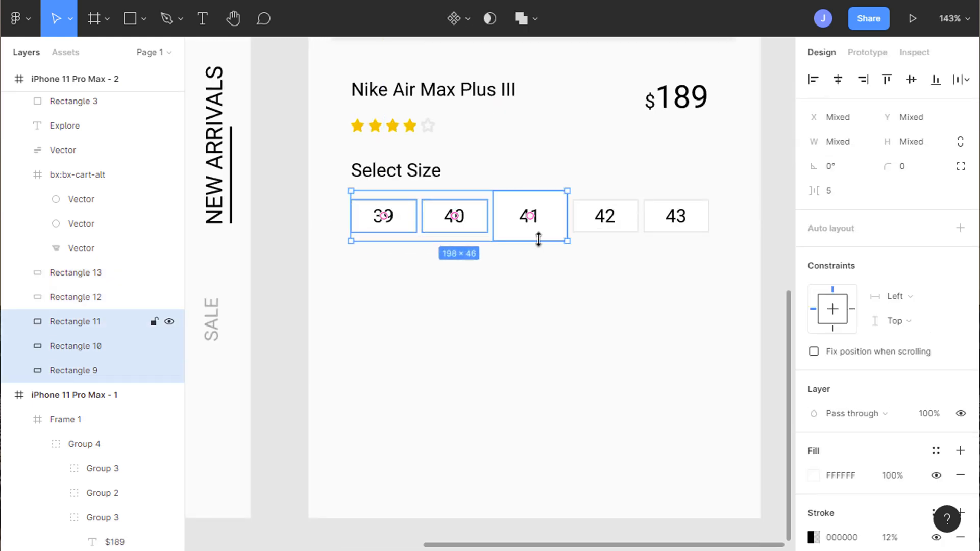
{"action": "left_click", "coordinate": [614, 228], "text": "shift"}
{"action": "left_click", "coordinate": [679, 224], "text": "shift"}
{"action": "left_click", "coordinate": [682, 231], "text": "shift"}
{"action": "key", "text": "ctrl+z"}
{"action": "left_click", "coordinate": [676, 223], "text": "shift"}
{"action": "left_click", "coordinate": [697, 225], "text": "shift"}
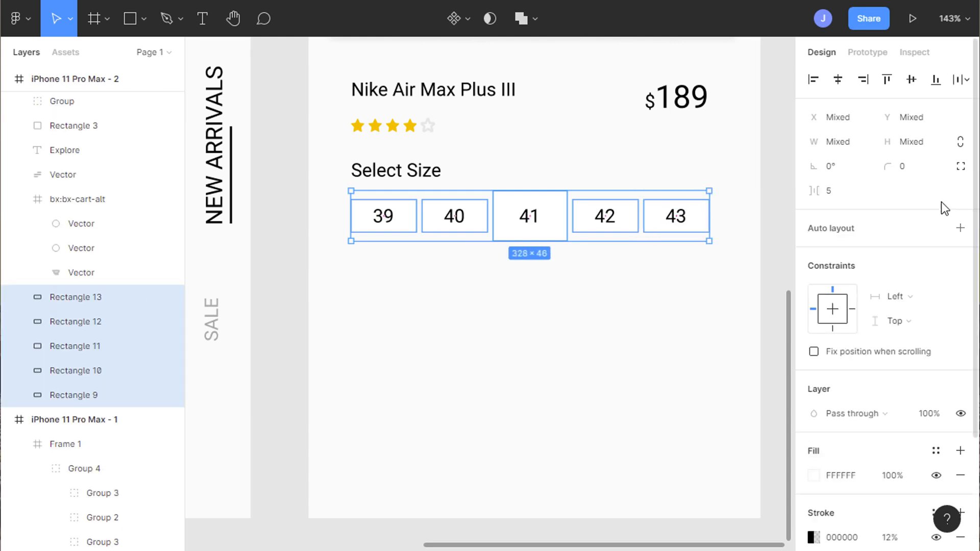
{"action": "left_click", "coordinate": [914, 166]}
{"action": "type", "text": "5"}
{"action": "key", "text": "Return"}
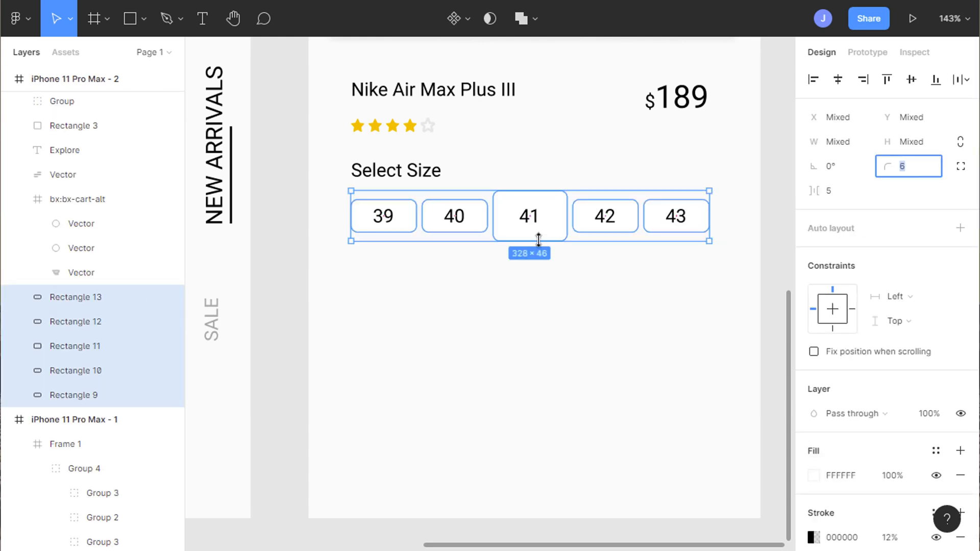
Stretch the five size boxes vertically, making the middle one about 59 high, and realign boxes and numbers on their vertical centers.
{"action": "left_click_drag", "start_coordinate": [539, 239], "coordinate": [536, 251]}
{"action": "left_click", "coordinate": [536, 248]}
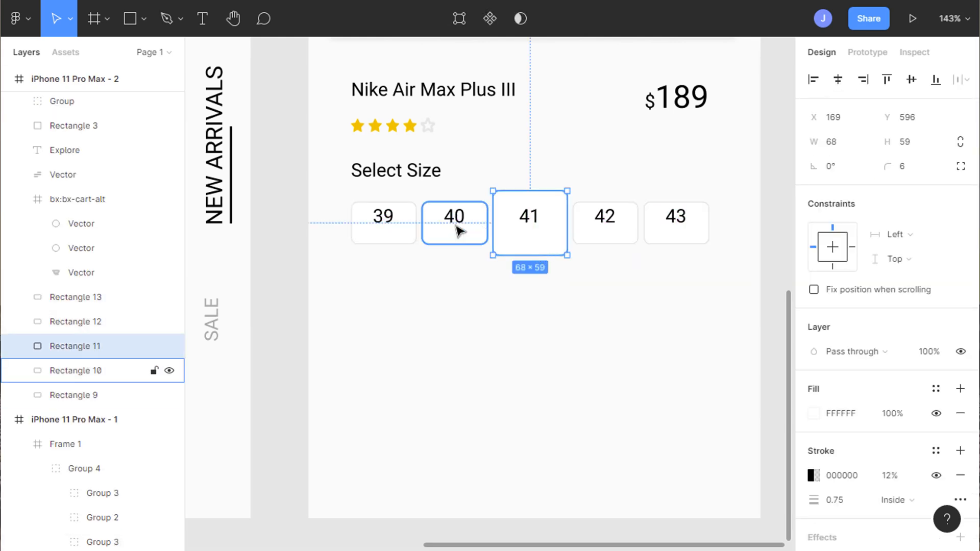
{"action": "left_click_drag", "start_coordinate": [308, 274], "coordinate": [761, 207]}
{"action": "left_click", "coordinate": [911, 80]}
{"action": "left_click", "coordinate": [670, 305]}
{"action": "scroll", "coordinate": [518, 179], "scroll_direction": "down", "scroll_amount": 5}
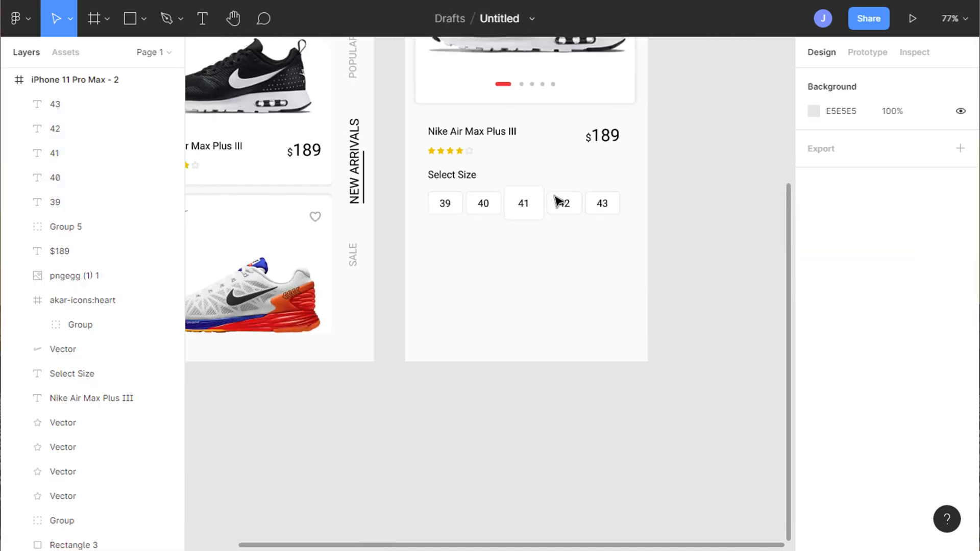
Set the font size of the 41 text to 26 and center it vertically in its box.
{"action": "scroll", "coordinate": [536, 218], "scroll_direction": "up", "scroll_amount": 5}
{"action": "left_click", "coordinate": [523, 203]}
{"action": "left_click", "coordinate": [913, 438]}
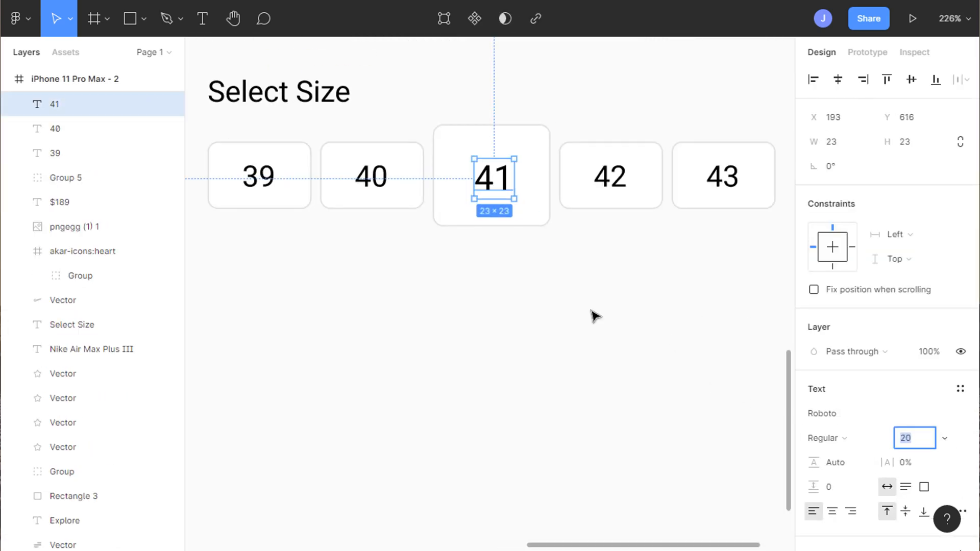
{"action": "type", "text": "26"}
{"action": "key", "text": "Return"}
{"action": "left_click", "coordinate": [536, 224], "text": "shift"}
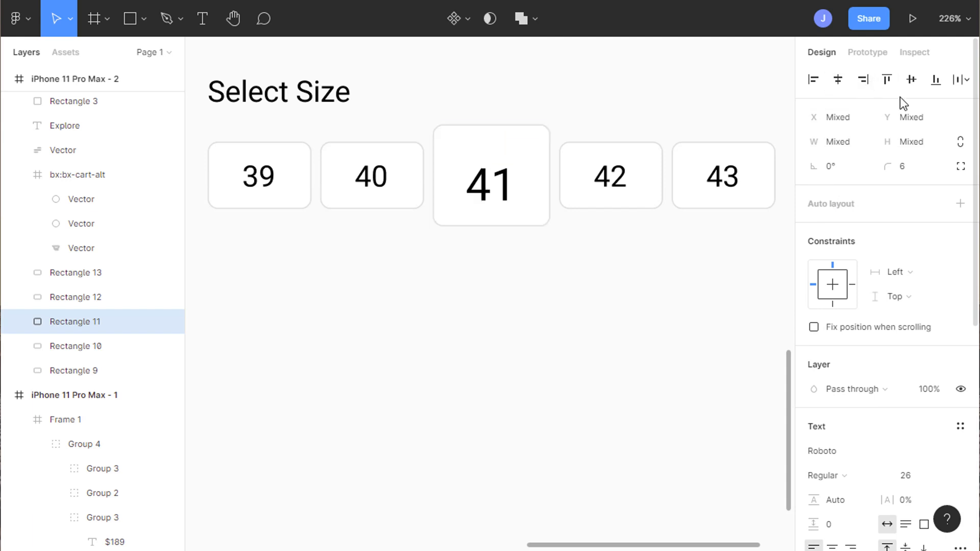
{"action": "left_click", "coordinate": [911, 80]}
Set the stroke opacity of the 41 size box to 100%.
{"action": "scroll", "coordinate": [437, 357], "scroll_direction": "down", "scroll_amount": 5}
{"action": "left_click", "coordinate": [574, 364]}
{"action": "left_click_drag", "start_coordinate": [546, 365], "coordinate": [572, 303]}
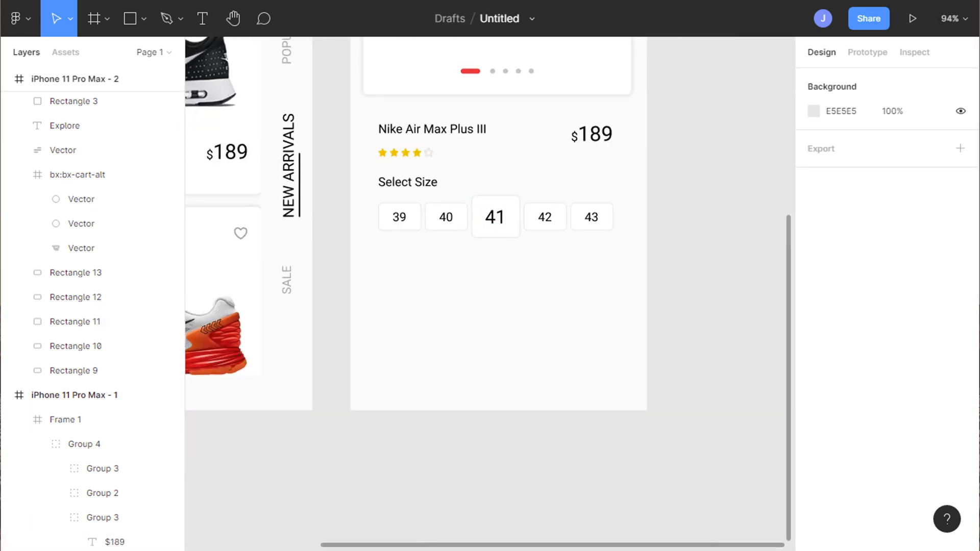
{"action": "left_click", "coordinate": [509, 236]}
{"action": "left_click", "coordinate": [899, 476]}
{"action": "type", "text": "10"}
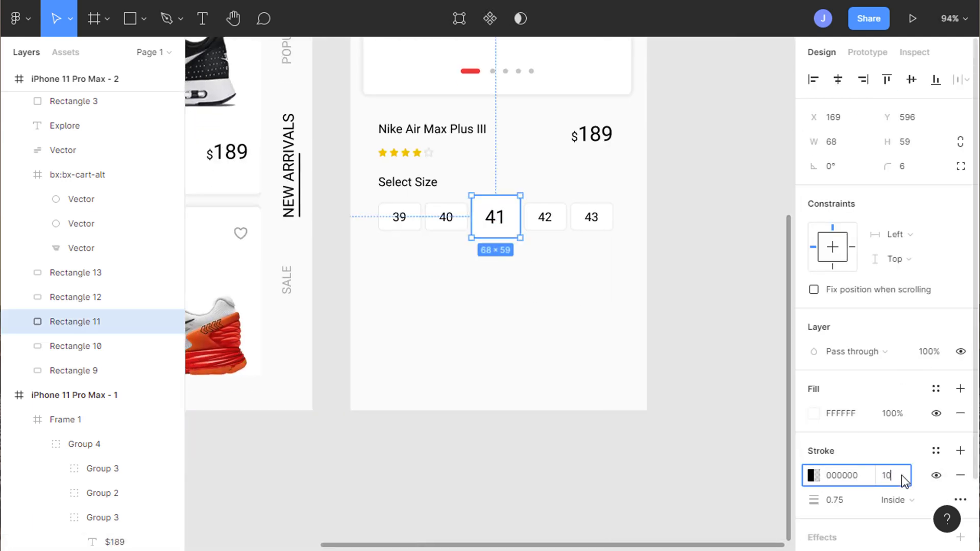
{"action": "type", "text": "0"}
{"action": "left_click", "coordinate": [585, 291]}
Duplicate the Select Size label below the size boxes at X 39, Y 670 and change the copy's text to "DESCRIPTION".
{"action": "left_click_drag", "start_coordinate": [540, 326], "coordinate": [543, 307]}
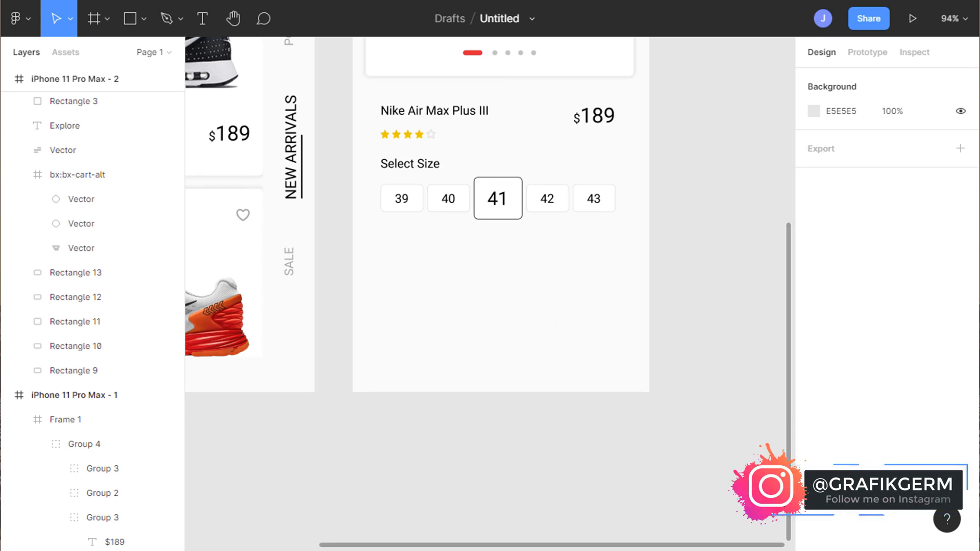
{"action": "left_click", "coordinate": [429, 175]}
{"action": "left_click_drag", "start_coordinate": [428, 175], "coordinate": [433, 238]}
{"action": "double_click", "coordinate": [439, 238]}
{"action": "type", "text": "DES"}
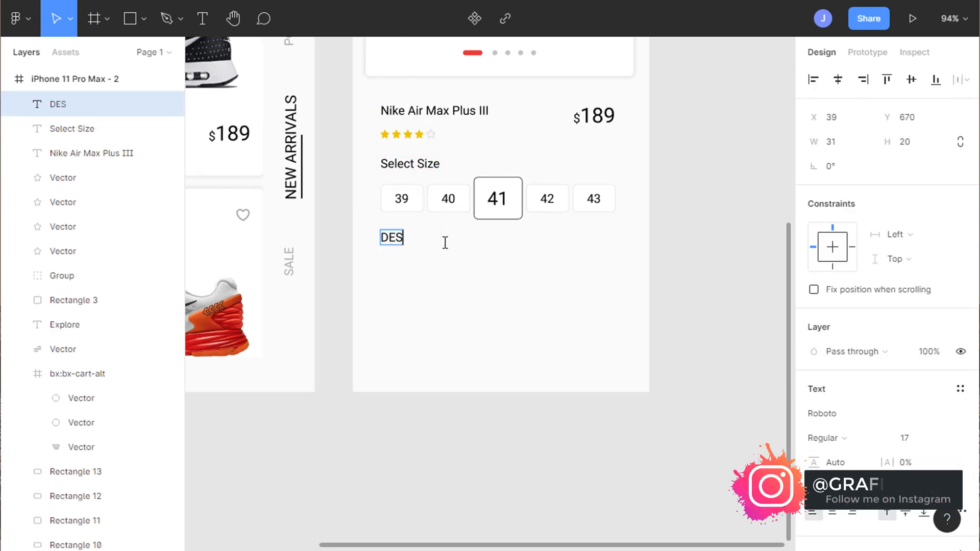
{"action": "type", "text": "CRIPTI"}
{"action": "key", "text": "Escape"}
Set the font size of the DESCRIPTION and Select Size labels to 14.
{"action": "left_click", "coordinate": [919, 442]}
{"action": "key", "text": "Down"}
{"action": "key", "text": "Down"}
{"action": "key", "text": "Down"}
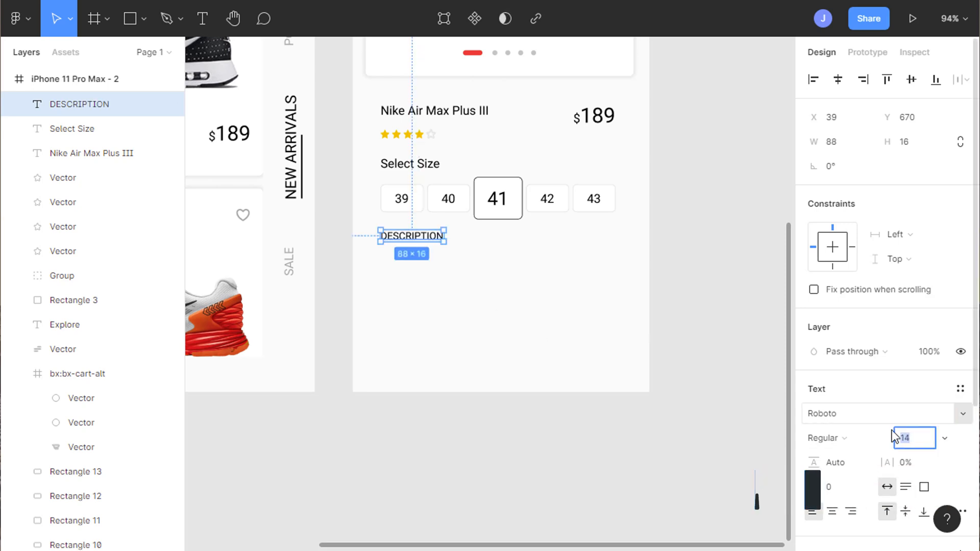
{"action": "left_click", "coordinate": [432, 166]}
{"action": "left_click", "coordinate": [913, 442]}
{"action": "type", "text": "14"}
{"action": "key", "text": "Return"}
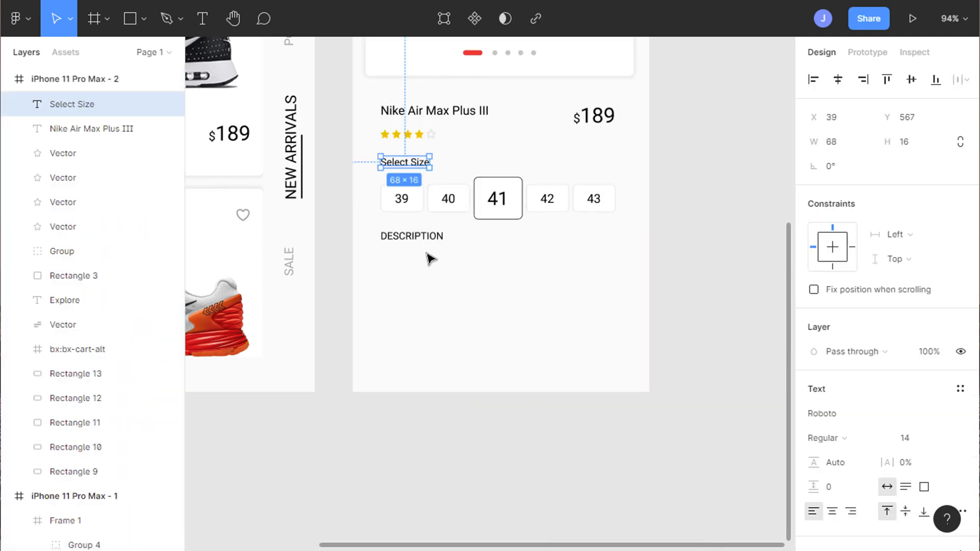
Duplicate the DESCRIPTION label directly below itself and recolor the copy gray.
{"action": "left_click", "coordinate": [431, 259]}
{"action": "left_click", "coordinate": [407, 238]}
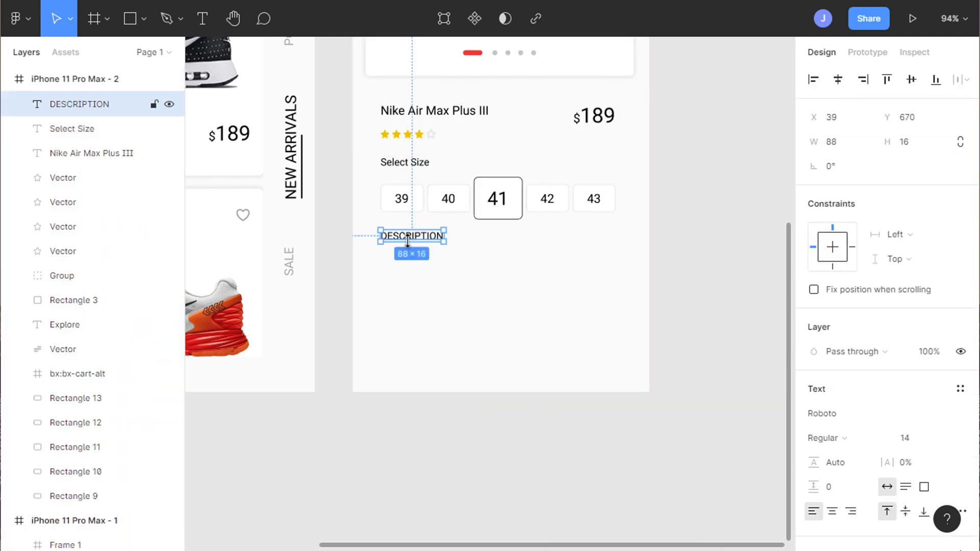
{"action": "key", "text": "ctrl+z"}
{"action": "left_click_drag", "start_coordinate": [418, 237], "coordinate": [432, 267]}
{"action": "key", "text": "ctrl+z"}
{"action": "scroll", "coordinate": [879, 365], "scroll_direction": "down", "scroll_amount": 3}
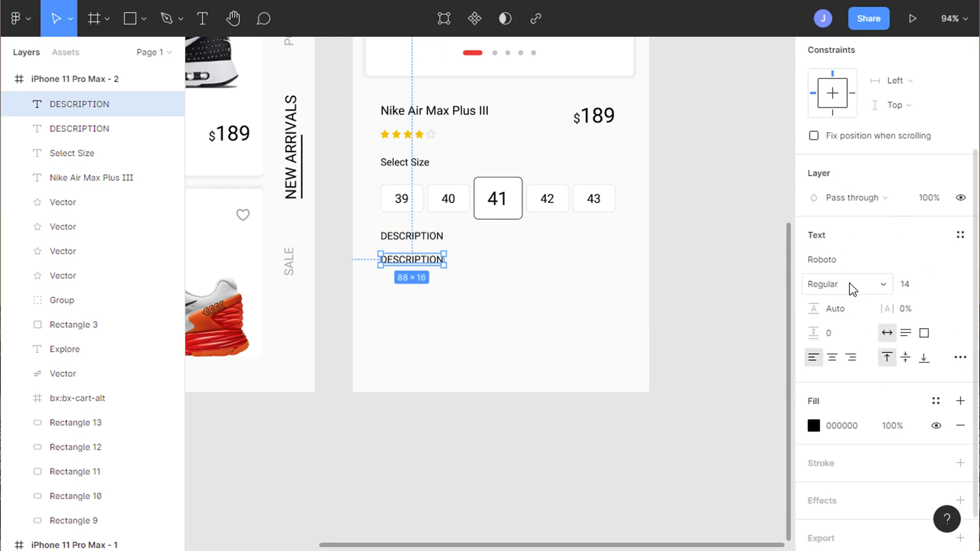
{"action": "left_click", "coordinate": [813, 425]}
{"action": "left_click_drag", "start_coordinate": [687, 333], "coordinate": [579, 271]}
{"action": "left_click", "coordinate": [579, 271]}
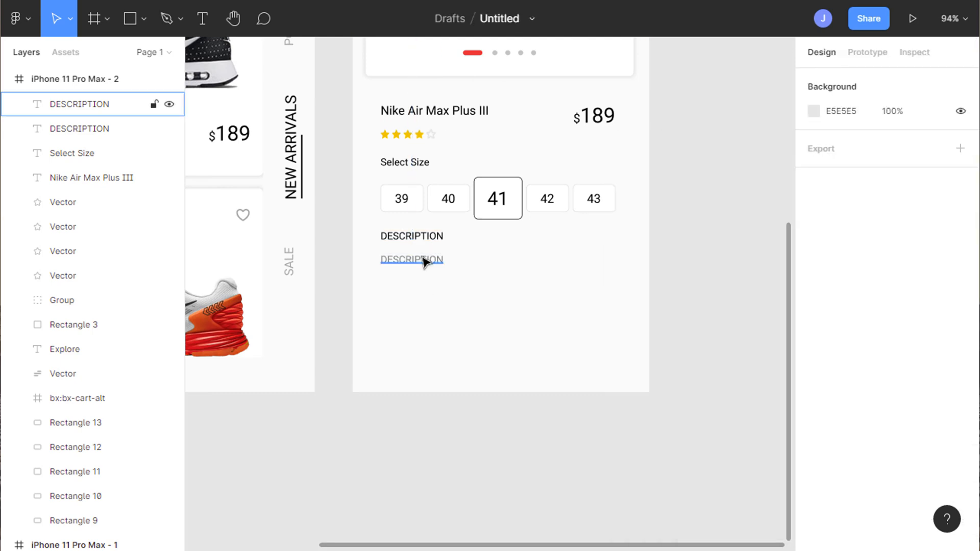
Change the gray copy to the two-line text "When performance is what you're looking for. look no further than the all-new Nike Tuned 3...".
{"action": "left_click", "coordinate": [424, 261]}
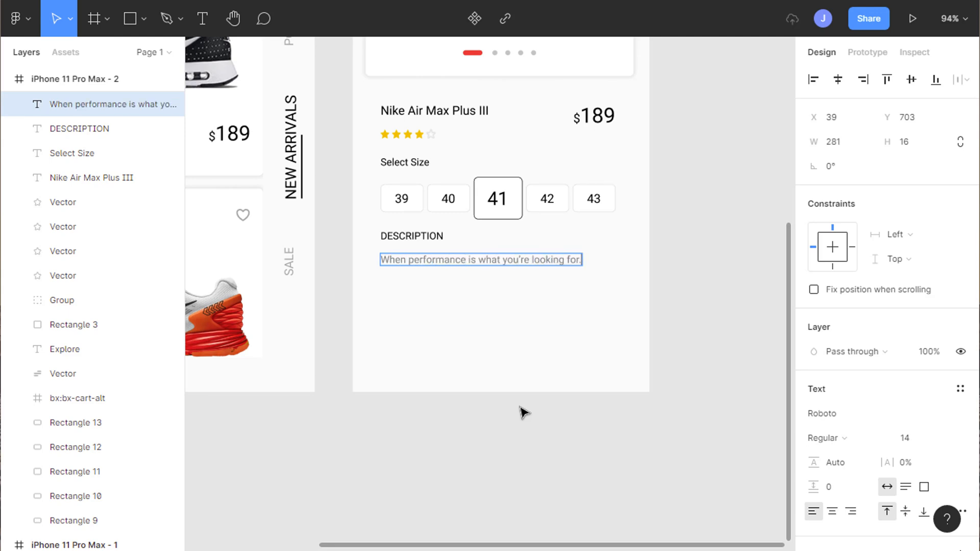
{"action": "type", "text": "no"}
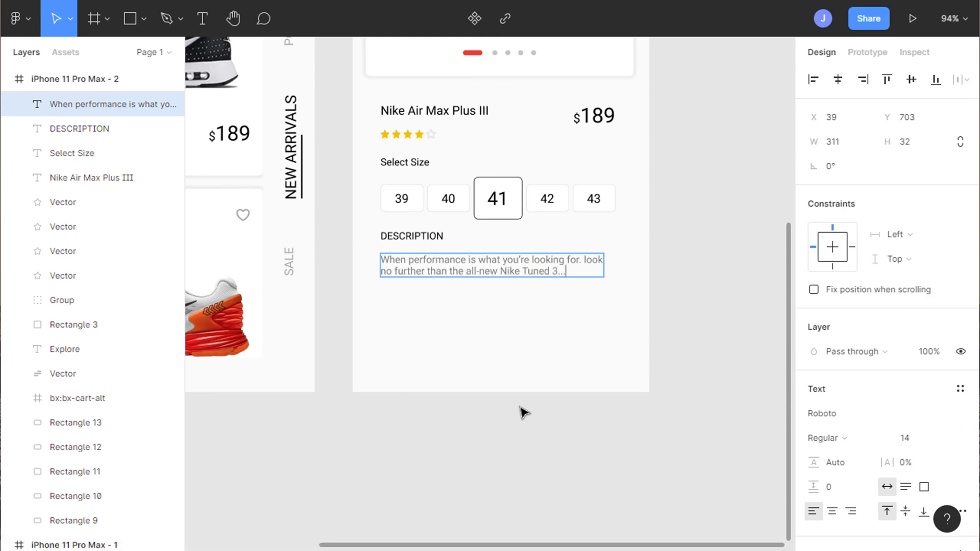
{"action": "key", "text": "Escape"}
{"action": "right_click", "coordinate": [614, 381]}
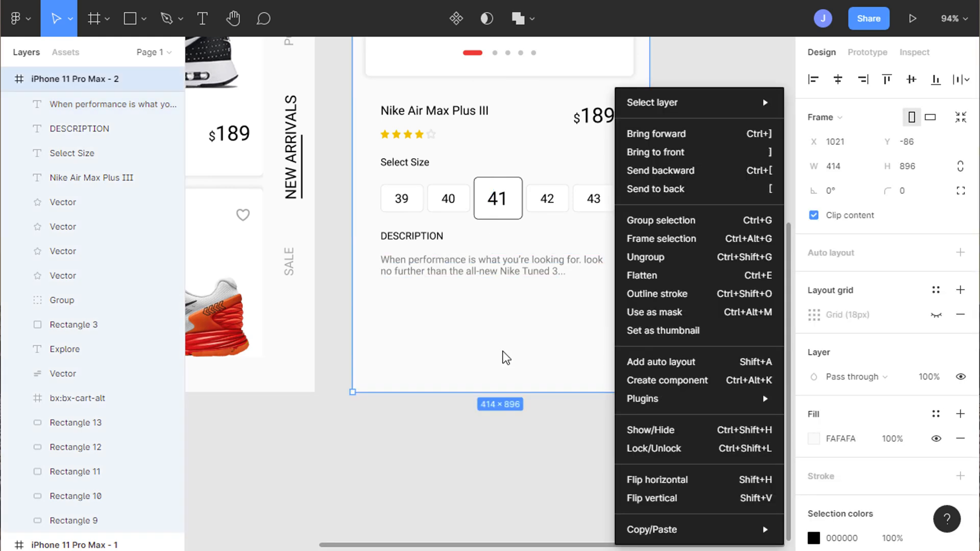
{"action": "left_click", "coordinate": [503, 351]}
Set the description paragraph's letter spacing to 3% and its font size to 15.
{"action": "scroll", "coordinate": [530, 337], "scroll_direction": "down", "scroll_amount": 1}
{"action": "left_click", "coordinate": [537, 277]}
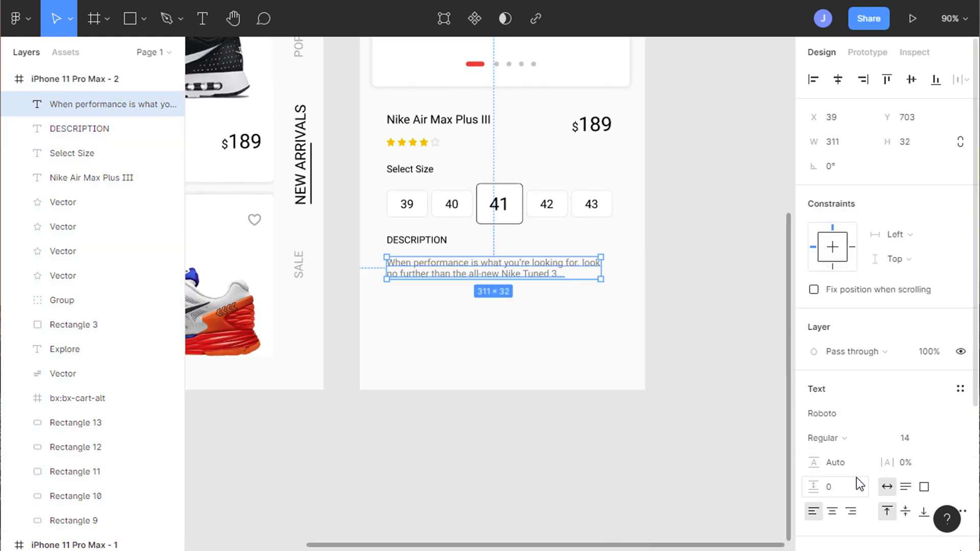
{"action": "left_click", "coordinate": [923, 469]}
{"action": "type", "text": "3"}
{"action": "key", "text": "Return"}
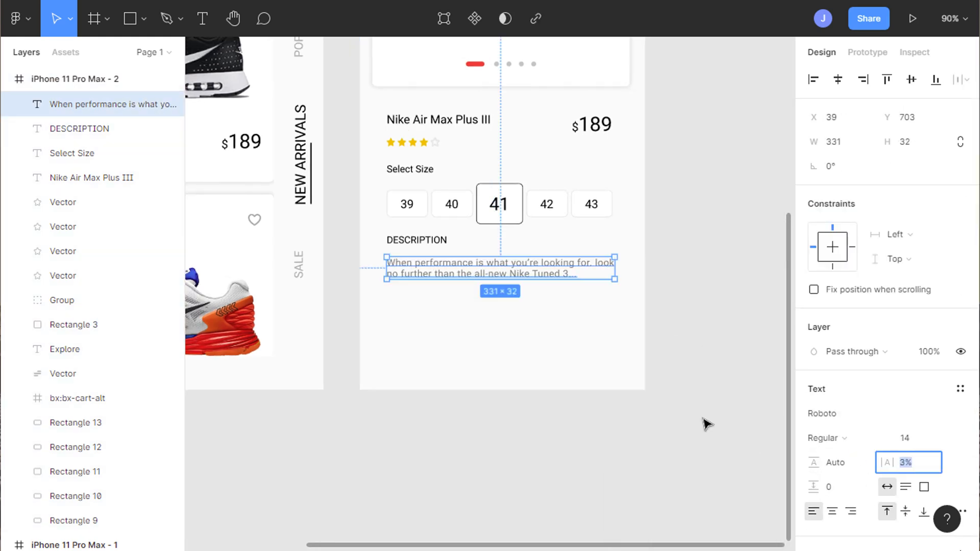
{"action": "left_click", "coordinate": [907, 442]}
{"action": "type", "text": "15"}
{"action": "key", "text": "Return"}
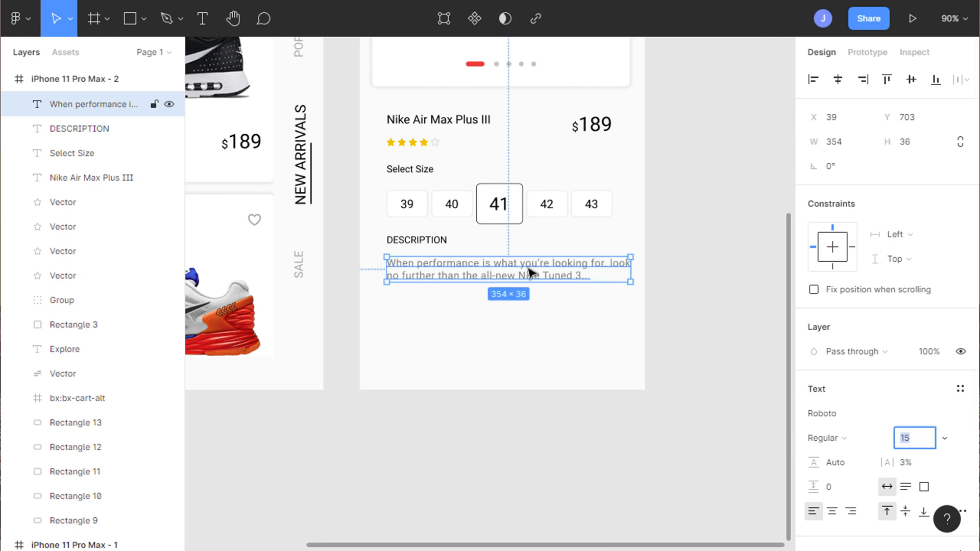
Narrow the description paragraph's text box to about 328 wide and remove the line break after "look".
{"action": "left_click_drag", "start_coordinate": [631, 266], "coordinate": [617, 267]}
{"action": "double_click", "coordinate": [422, 267]}
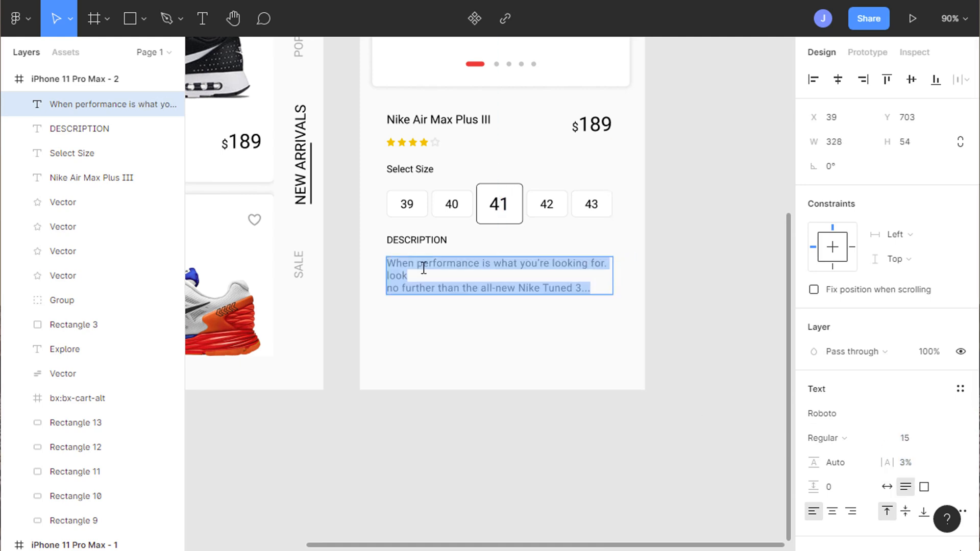
{"action": "left_click", "coordinate": [424, 276]}
{"action": "key", "text": "Delete"}
{"action": "left_click", "coordinate": [660, 311]}
{"action": "left_click", "coordinate": [661, 311]}
{"action": "left_click", "coordinate": [382, 269]}
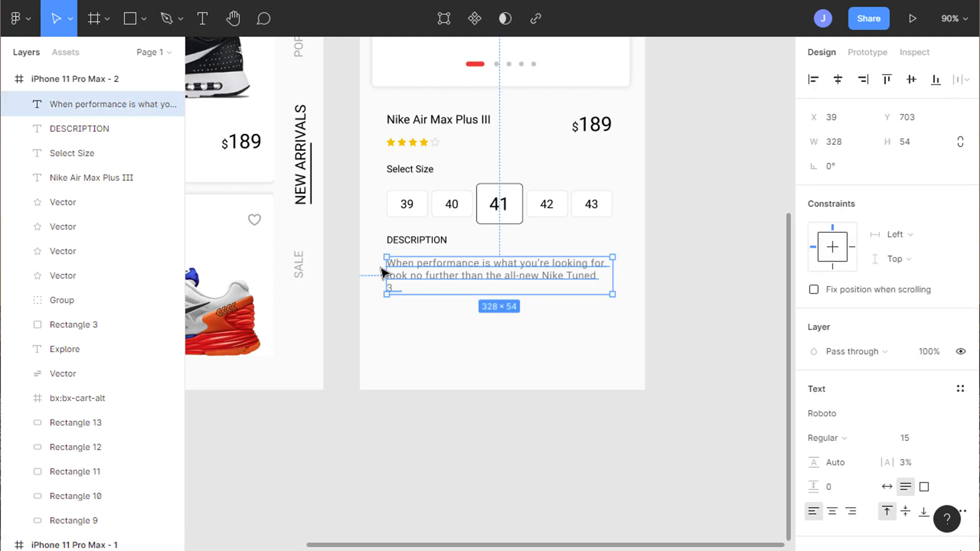
Widen the description text box slightly and stretch the row of size options to about 330 wide.
{"action": "left_click_drag", "start_coordinate": [613, 274], "coordinate": [621, 269]}
{"action": "left_click_drag", "start_coordinate": [650, 227], "coordinate": [368, 197]}
{"action": "left_click_drag", "start_coordinate": [613, 213], "coordinate": [614, 214]}
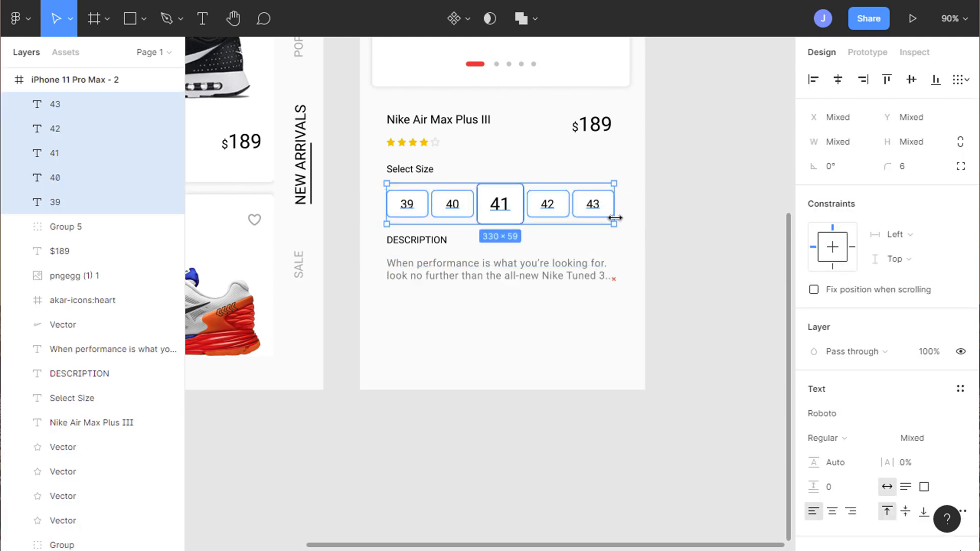
Widen the description paragraph's text box to about 362 and center it horizontally in the frame.
{"action": "left_click_drag", "start_coordinate": [588, 277], "coordinate": [636, 272]}
{"action": "key", "text": "ctrl+z"}
{"action": "left_click", "coordinate": [605, 276]}
{"action": "left_click", "coordinate": [639, 272]}
{"action": "left_click", "coordinate": [611, 274]}
{"action": "left_click", "coordinate": [838, 79]}
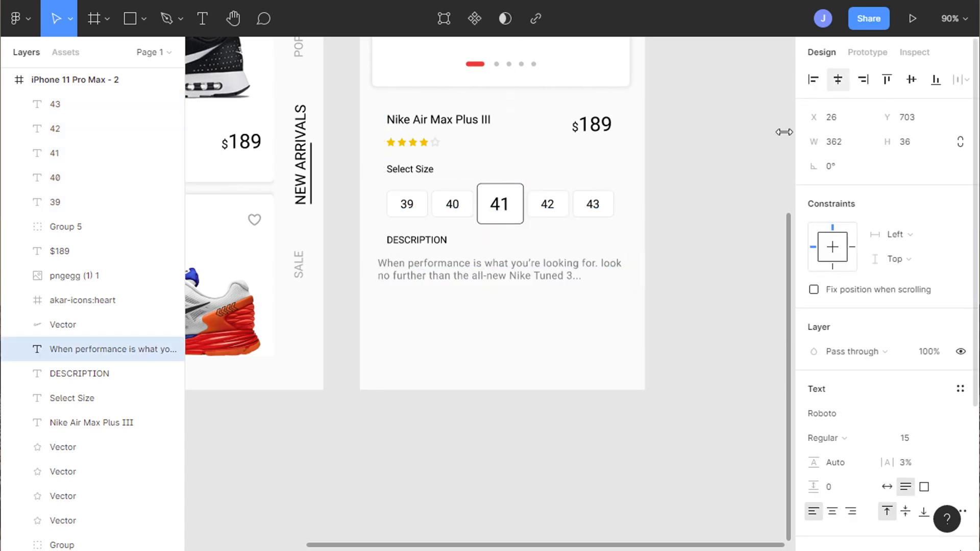
Shift the product details above the paragraph left to its left edge, and move the $189 price out toward its right edge.
{"action": "left_click", "coordinate": [400, 326]}
{"action": "scroll", "coordinate": [427, 135], "scroll_direction": "up", "scroll_amount": 1}
{"action": "left_click_drag", "start_coordinate": [330, 275], "coordinate": [673, 108]}
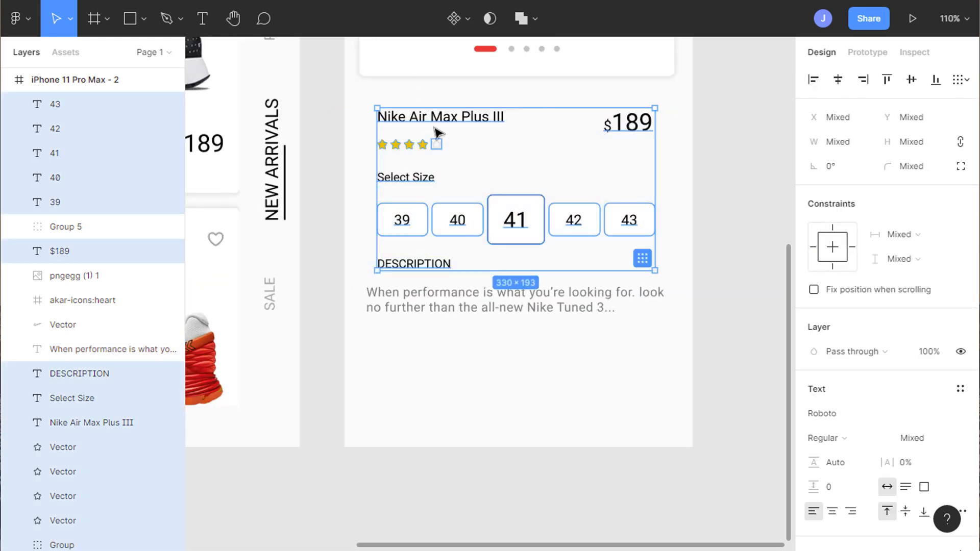
{"action": "left_click_drag", "start_coordinate": [438, 123], "coordinate": [427, 123]}
{"action": "left_click", "coordinate": [577, 137]}
{"action": "left_click_drag", "start_coordinate": [622, 125], "coordinate": [650, 125]}
Stretch the row of shoe size options to about 358 wide.
{"action": "left_click_drag", "start_coordinate": [702, 200], "coordinate": [338, 238]}
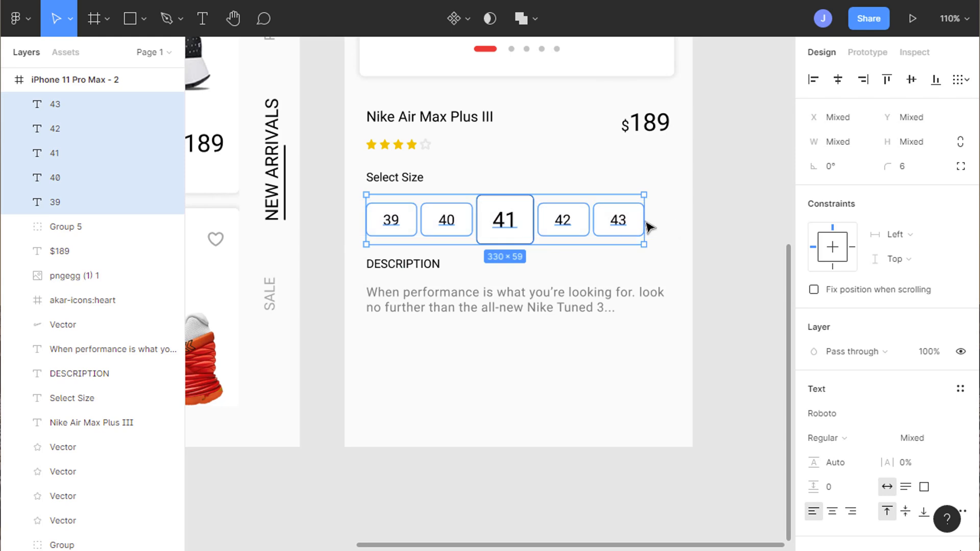
{"action": "left_click_drag", "start_coordinate": [644, 223], "coordinate": [665, 224]}
{"action": "scroll", "coordinate": [510, 168], "scroll_direction": "down", "scroll_amount": 1}
{"action": "scroll", "coordinate": [466, 110], "scroll_direction": "up", "scroll_amount": 3}
{"action": "scroll", "coordinate": [431, 182], "scroll_direction": "down", "scroll_amount": 6}
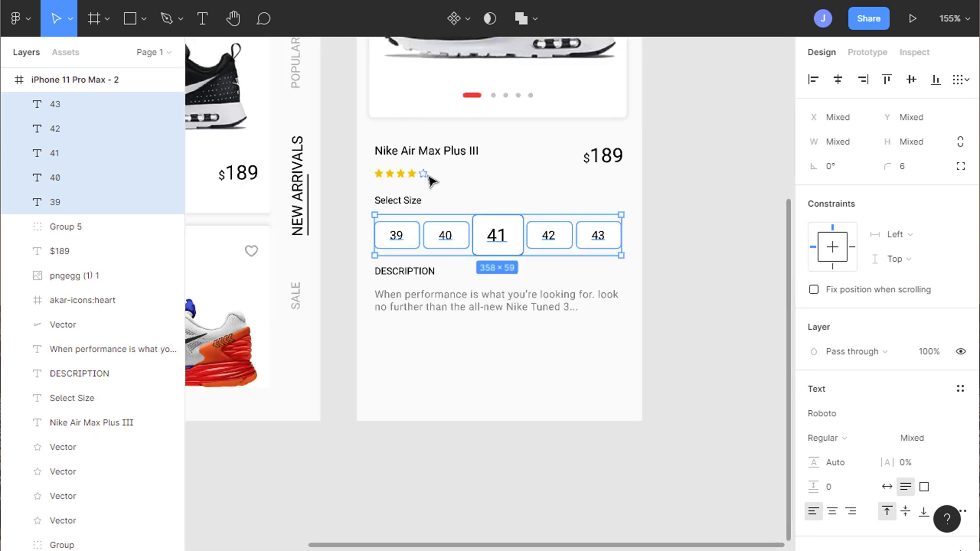
Move the DESCRIPTION heading and its paragraph down together by about 11 px, away from the size options.
{"action": "left_click", "coordinate": [500, 338]}
{"action": "left_click_drag", "start_coordinate": [500, 338], "coordinate": [502, 313]}
{"action": "scroll", "coordinate": [452, 206], "scroll_direction": "up", "scroll_amount": 3}
{"action": "left_click_drag", "start_coordinate": [322, 278], "coordinate": [442, 204]}
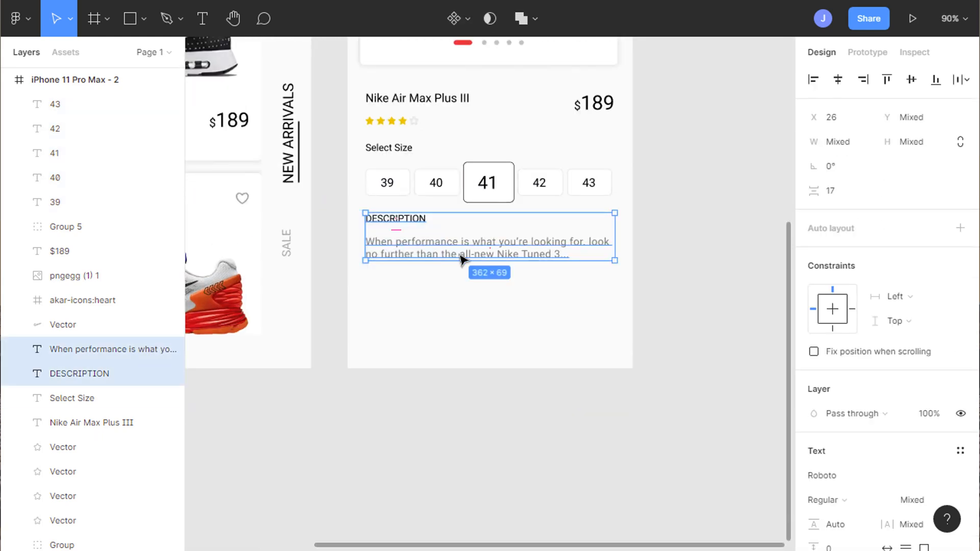
{"action": "left_click_drag", "start_coordinate": [460, 253], "coordinate": [461, 261]}
{"action": "left_click", "coordinate": [493, 308]}
{"action": "left_click_drag", "start_coordinate": [520, 375], "coordinate": [520, 336]}
Duplicate the description paragraph directly below itself and change the copy's text to "More".
{"action": "left_click", "coordinate": [424, 213]}
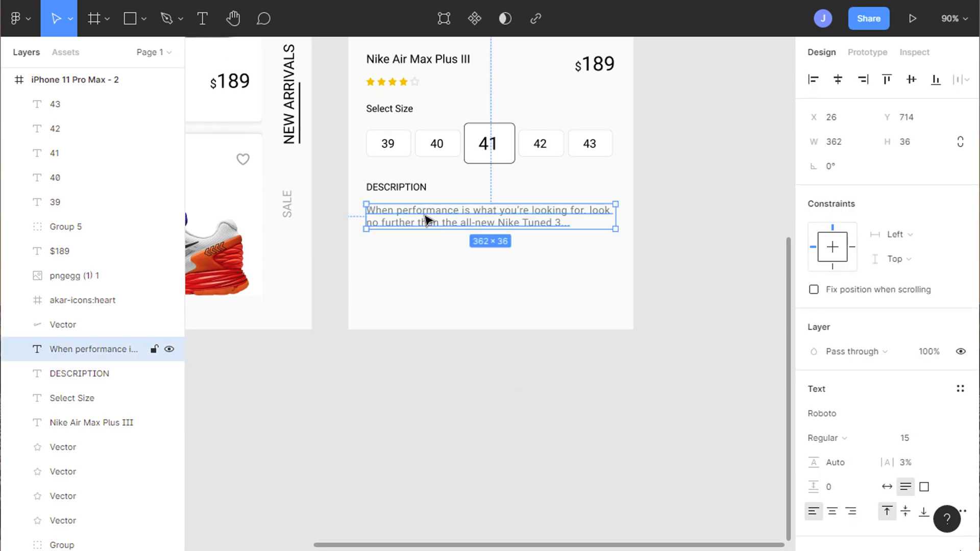
{"action": "left_click_drag", "start_coordinate": [424, 213], "coordinate": [423, 246]}
{"action": "double_click", "coordinate": [423, 246]}
{"action": "type", "text": "More"}
{"action": "key", "text": "Escape"}
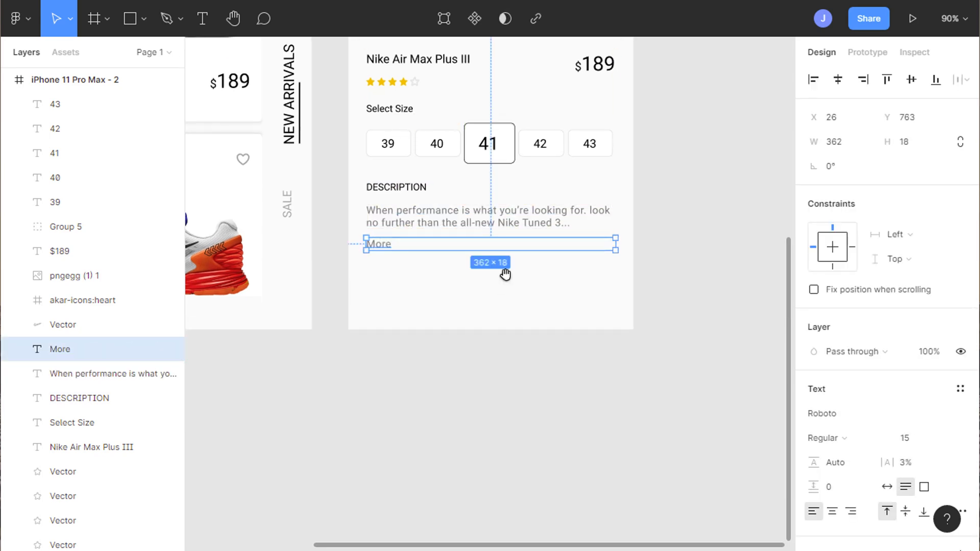
Recolor the "More" label black.
{"action": "scroll", "coordinate": [505, 271], "scroll_direction": "down", "scroll_amount": 3}
{"action": "scroll", "coordinate": [820, 485], "scroll_direction": "down", "scroll_amount": 4}
{"action": "left_click", "coordinate": [813, 381]}
{"action": "left_click", "coordinate": [440, 463]}
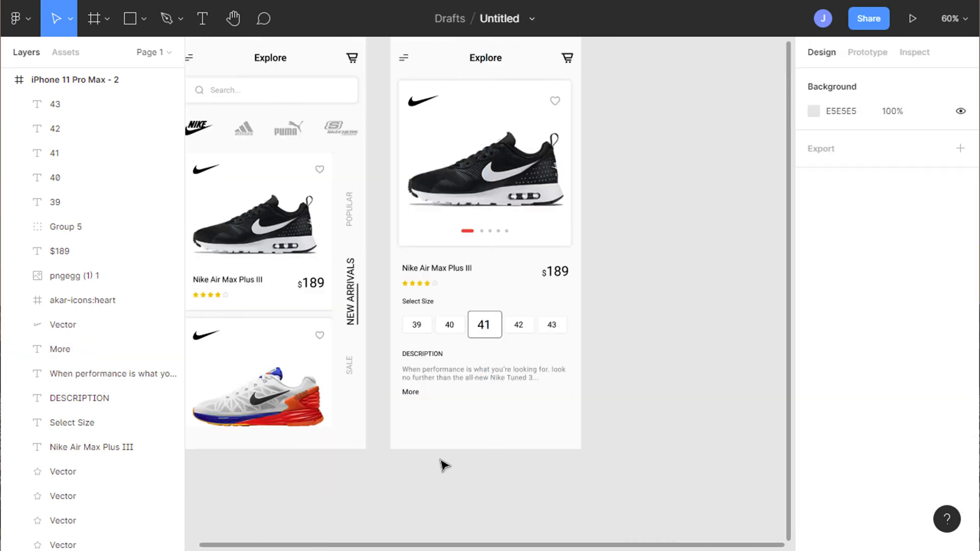
Draw a button rectangle about 358 × 50 below the "More" label, spanning the content width.
{"action": "scroll", "coordinate": [457, 370], "scroll_direction": "down", "scroll_amount": 1}
{"action": "scroll", "coordinate": [431, 367], "scroll_direction": "up", "scroll_amount": 5}
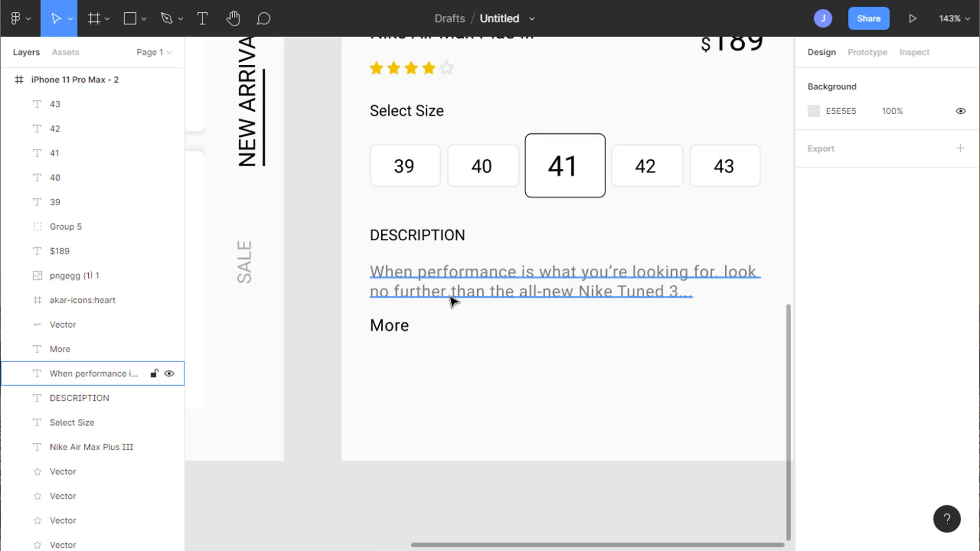
{"action": "scroll", "coordinate": [452, 301], "scroll_direction": "down", "scroll_amount": 2}
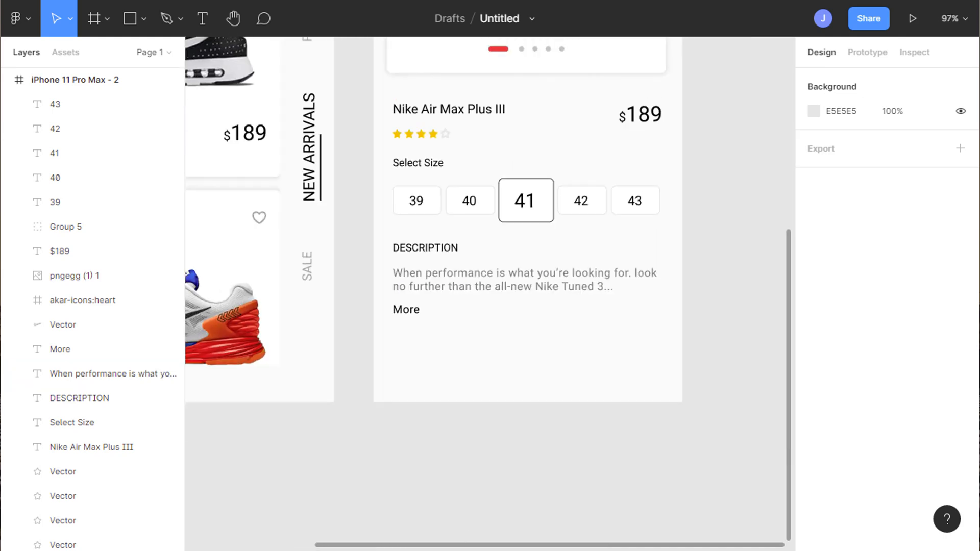
{"action": "scroll", "coordinate": [500, 472], "scroll_direction": "down", "scroll_amount": 1}
{"action": "key", "text": "r"}
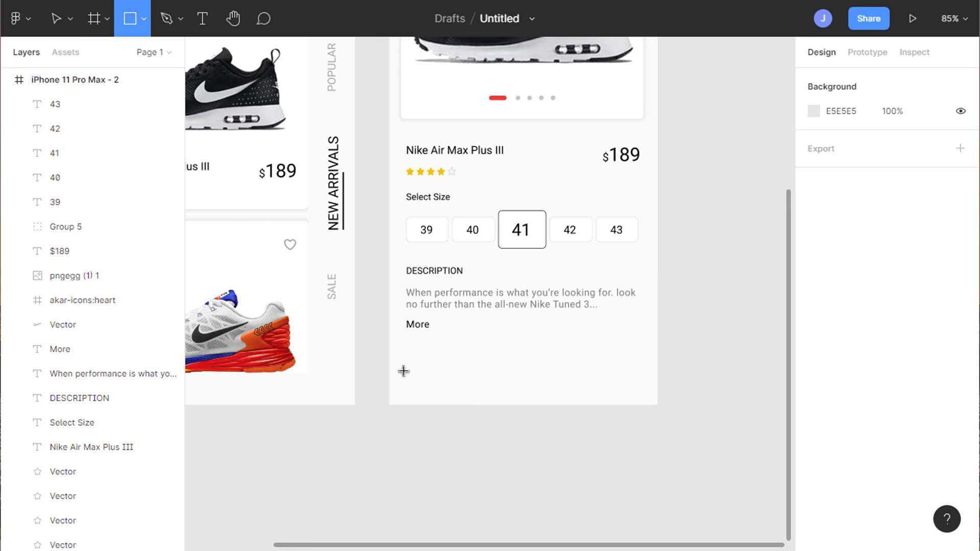
{"action": "mouse_move", "coordinate": [403, 371]}
{"action": "left_mouse_down"}
{"action": "mouse_move", "coordinate": [653, 346]}
{"action": "mouse_move", "coordinate": [638, 340]}
{"action": "left_mouse_up"}
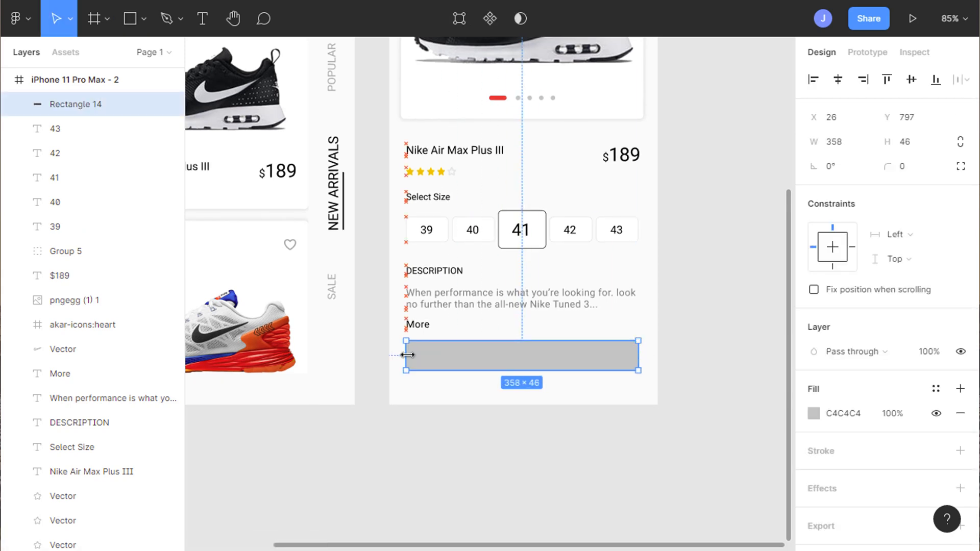
{"action": "left_click_drag", "start_coordinate": [542, 340], "coordinate": [542, 338]}
Set the button rectangle's corner radius to 12.
{"action": "left_click", "coordinate": [937, 164]}
{"action": "type", "text": "8"}
{"action": "key", "text": "Return"}
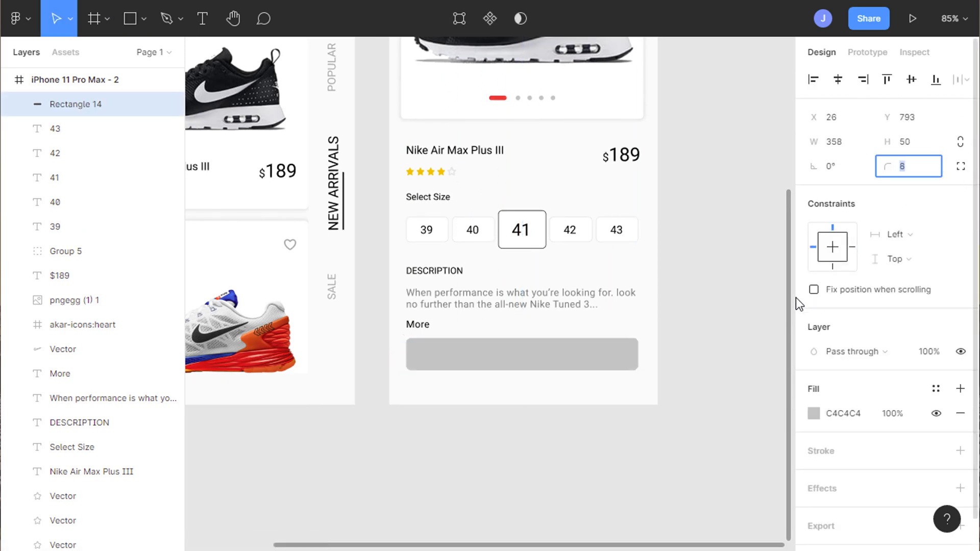
{"action": "type", "text": "12"}
{"action": "key", "text": "Return"}
Fill the button rectangle with the near-black color 1A1A1A.
{"action": "scroll", "coordinate": [513, 400], "scroll_direction": "down", "scroll_amount": 5}
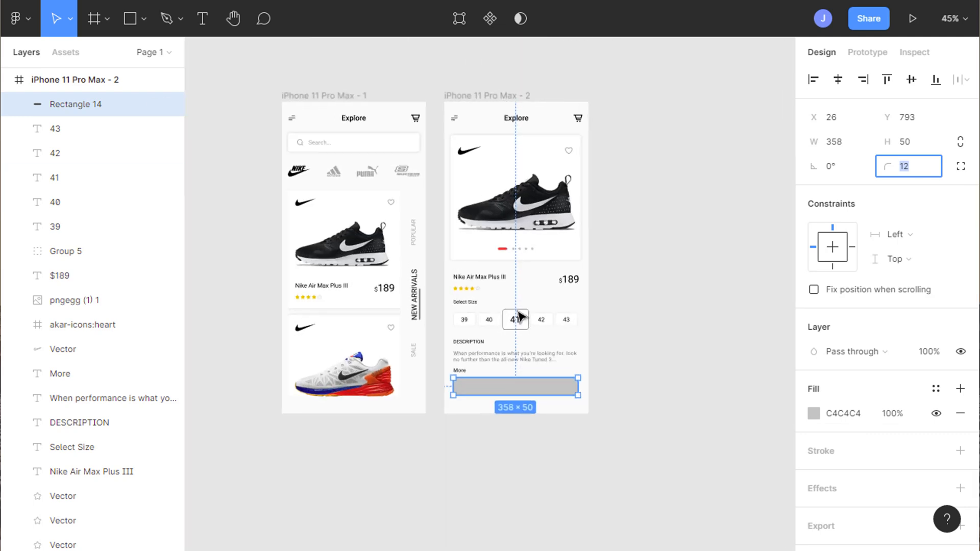
{"action": "scroll", "coordinate": [519, 316], "scroll_direction": "up", "scroll_amount": 2}
{"action": "left_click", "coordinate": [813, 413]}
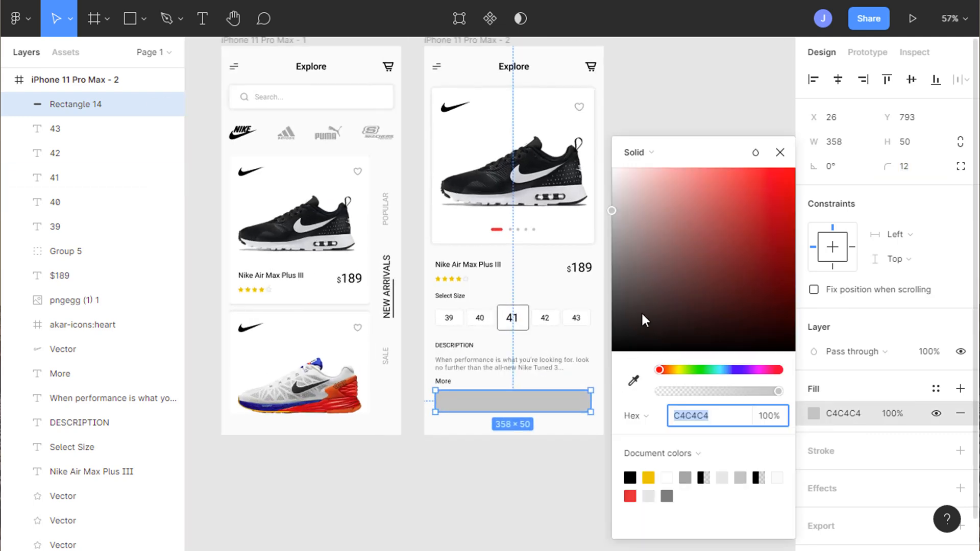
{"action": "left_click_drag", "start_coordinate": [642, 315], "coordinate": [608, 338]}
{"action": "left_click", "coordinate": [561, 487]}
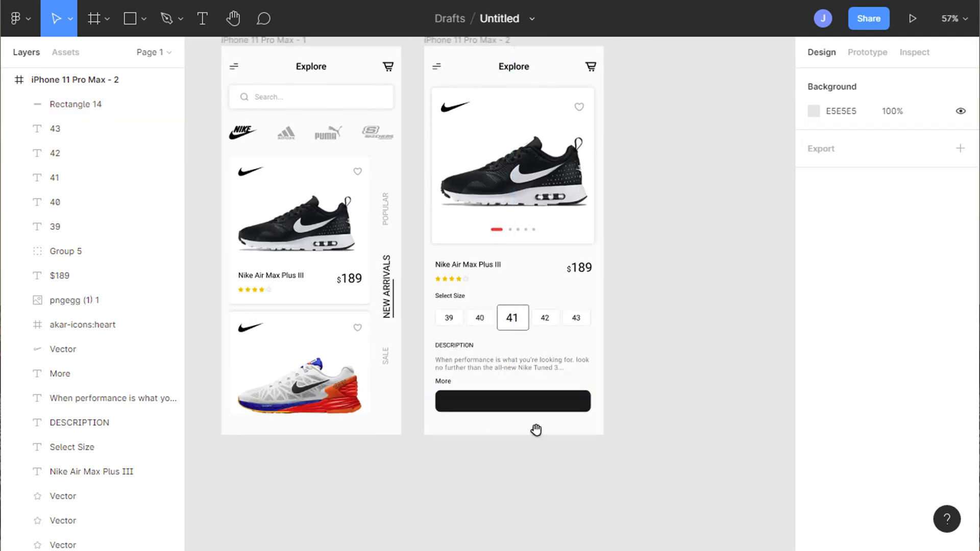
Increase the button rectangle's height to about 54 by extending its lower edge.
{"action": "scroll", "coordinate": [536, 431], "scroll_direction": "down", "scroll_amount": 1}
{"action": "left_click", "coordinate": [551, 389]}
{"action": "scroll", "coordinate": [561, 400], "scroll_direction": "up", "scroll_amount": 5}
{"action": "left_click_drag", "start_coordinate": [573, 411], "coordinate": [586, 417]}
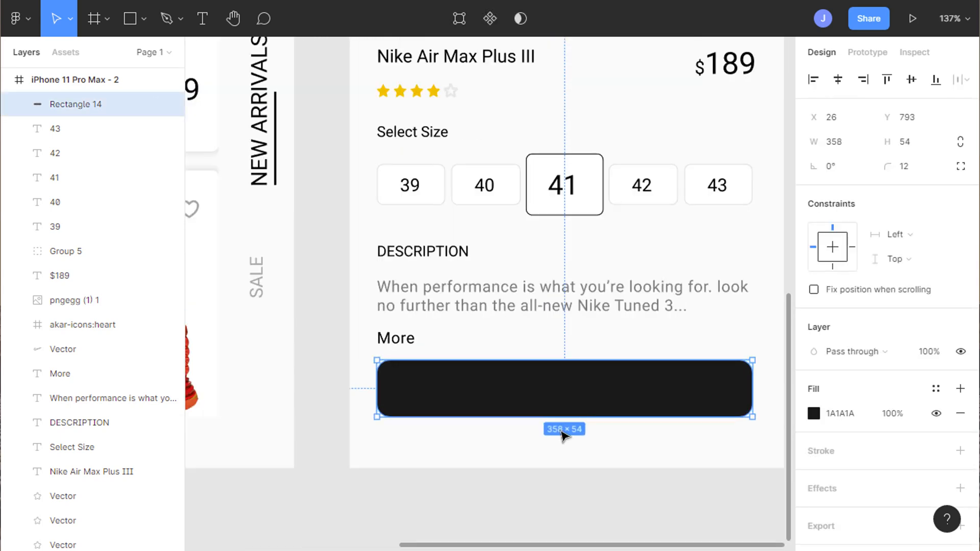
Add the text "ADD TO CART" in the empty space below the button.
{"action": "scroll", "coordinate": [565, 431], "scroll_direction": "down", "scroll_amount": 5}
{"action": "scroll", "coordinate": [564, 429], "scroll_direction": "up", "scroll_amount": 5}
{"action": "key", "text": "t"}
{"action": "left_click", "coordinate": [418, 485]}
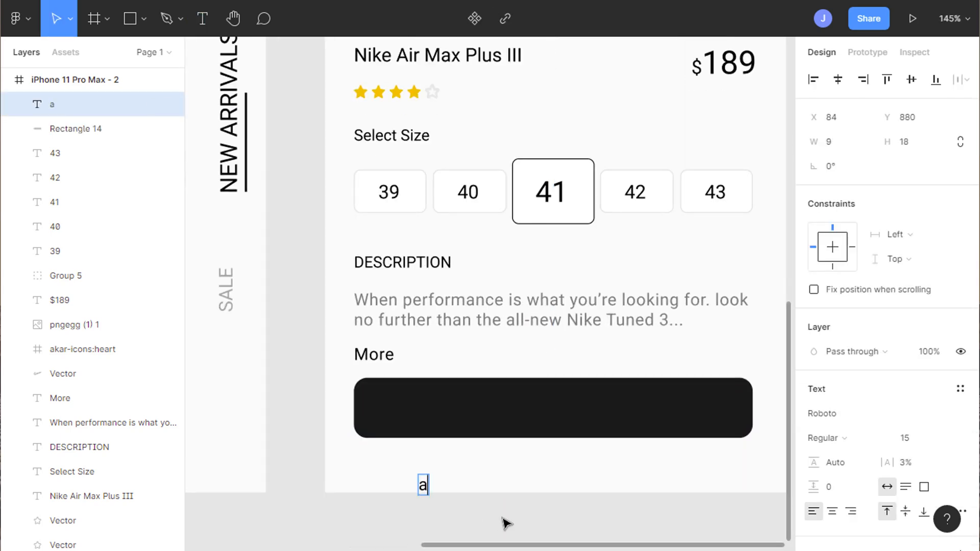
{"action": "type", "text": "ADD TO CART"}
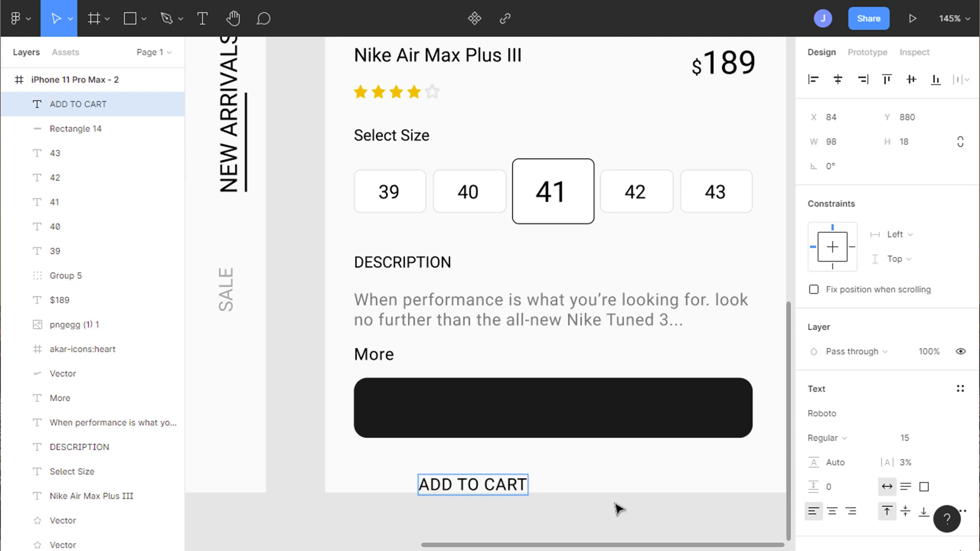
Center the ADD TO CART text and the button on each other both ways, and position the pair slightly farther below "More".
{"action": "left_click", "coordinate": [590, 426], "text": "shift"}
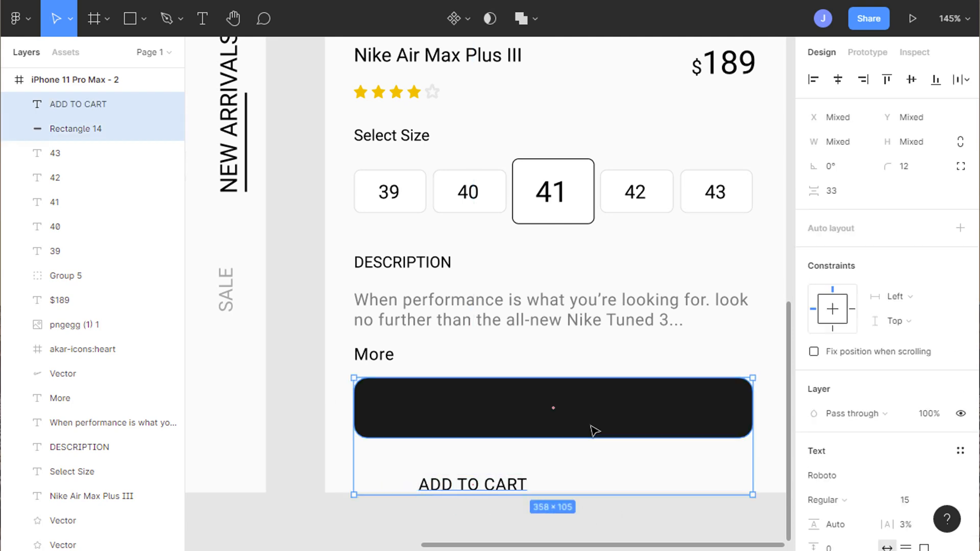
{"action": "left_click", "coordinate": [837, 80]}
{"action": "left_click", "coordinate": [911, 80]}
{"action": "left_click_drag", "start_coordinate": [598, 427], "coordinate": [600, 401]}
{"action": "left_click", "coordinate": [612, 465]}
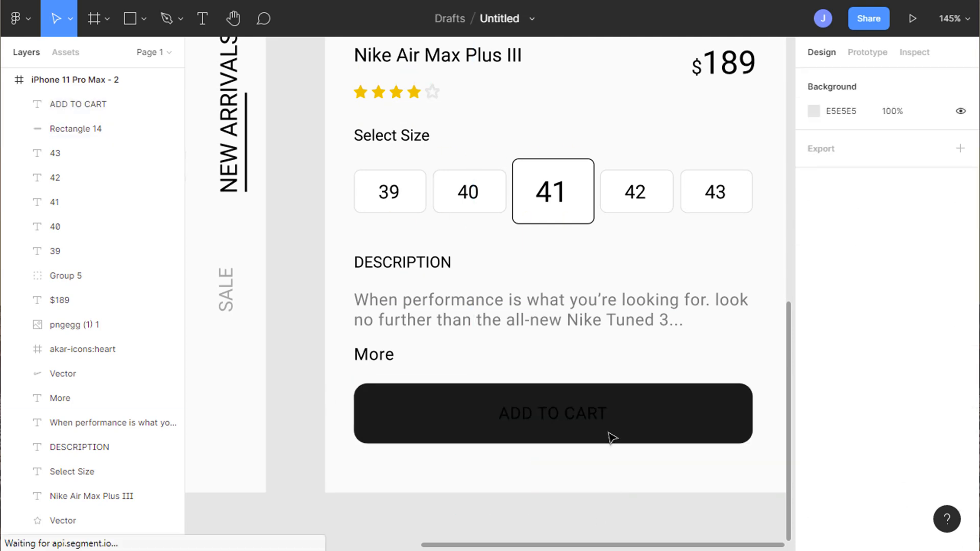
Recolor the ADD TO CART text white (FFFFFF).
{"action": "left_click", "coordinate": [595, 415]}
{"action": "scroll", "coordinate": [863, 440], "scroll_direction": "down", "scroll_amount": 5}
{"action": "left_click", "coordinate": [814, 381]}
{"action": "left_click_drag", "start_coordinate": [658, 224], "coordinate": [607, 163]}
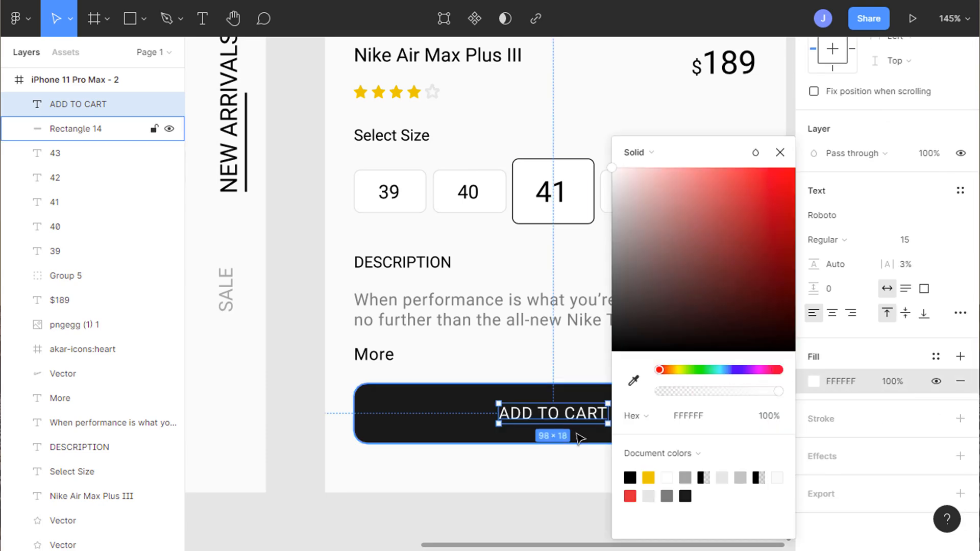
{"action": "left_click", "coordinate": [581, 480]}
{"action": "scroll", "coordinate": [579, 481], "scroll_direction": "down", "scroll_amount": 6}
{"action": "left_click_drag", "start_coordinate": [669, 312], "coordinate": [670, 271]}
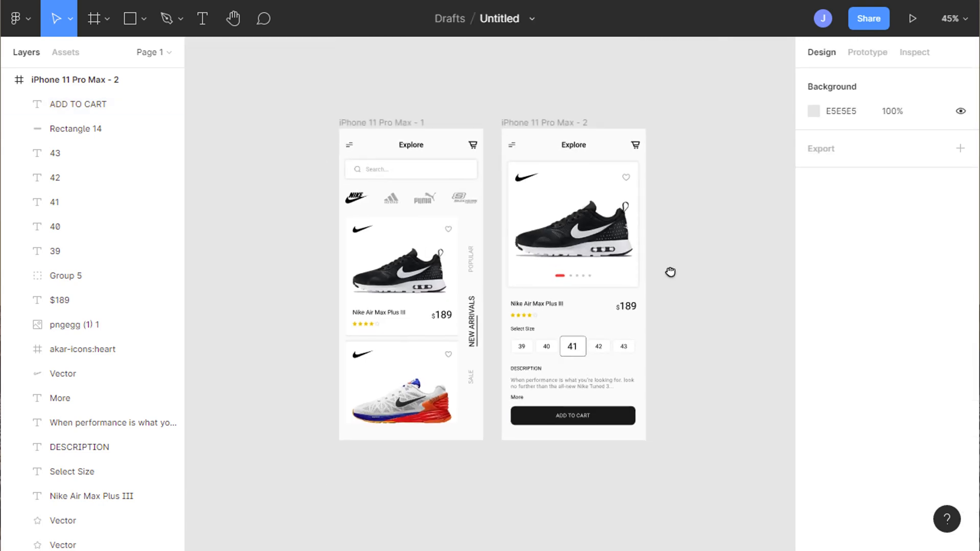